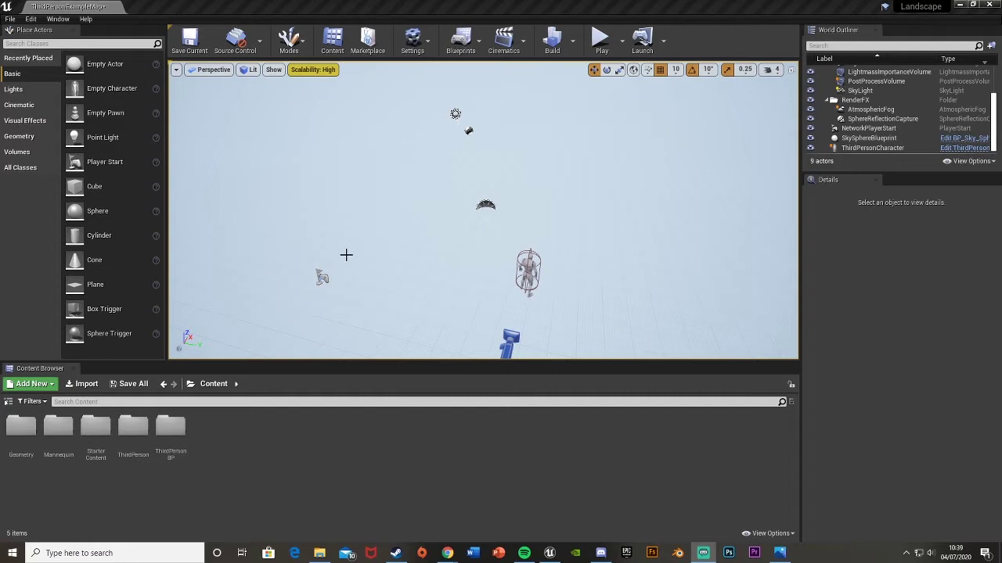
right_click_drag(477, 205, 468, 176)
right_click_drag(479, 222, 574, 207)
mouse_move(505, 233)
right_mouse_down()
mouse_move(509, 258)
mouse_move(477, 265)
mouse_move(462, 241)
mouse_move(505, 233)
right_mouse_up()
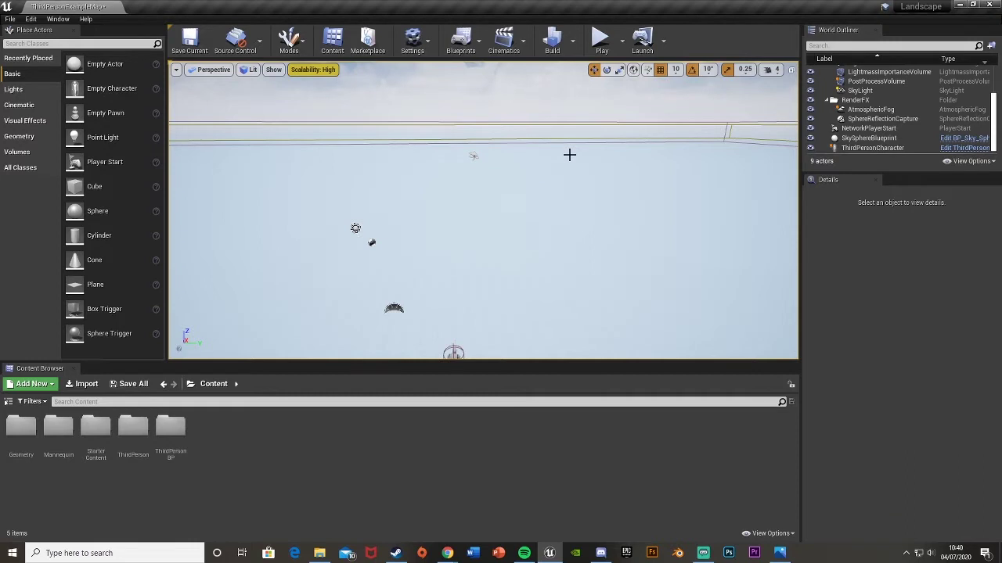
right_click_drag(579, 155, 589, 149)
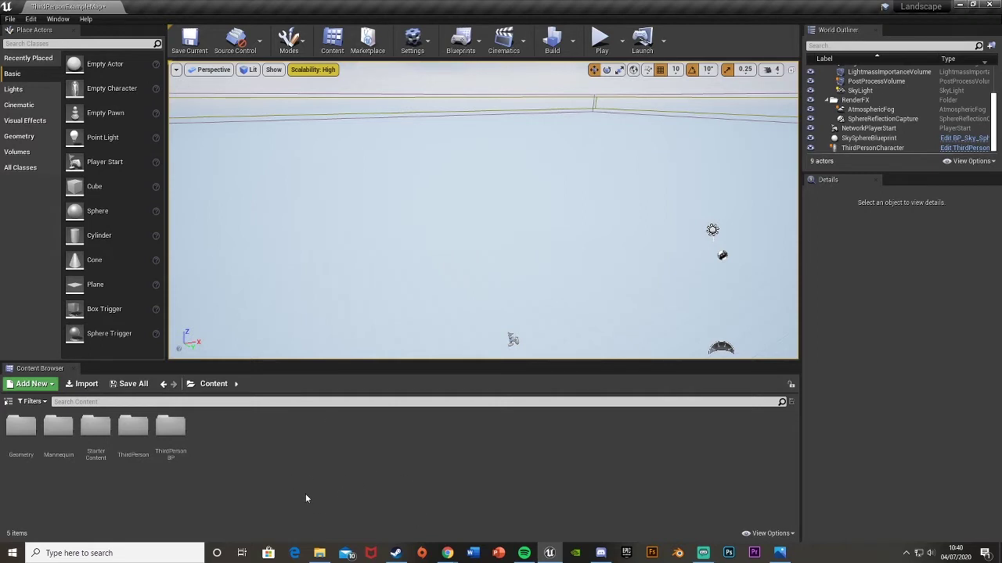
left_click(319, 554)
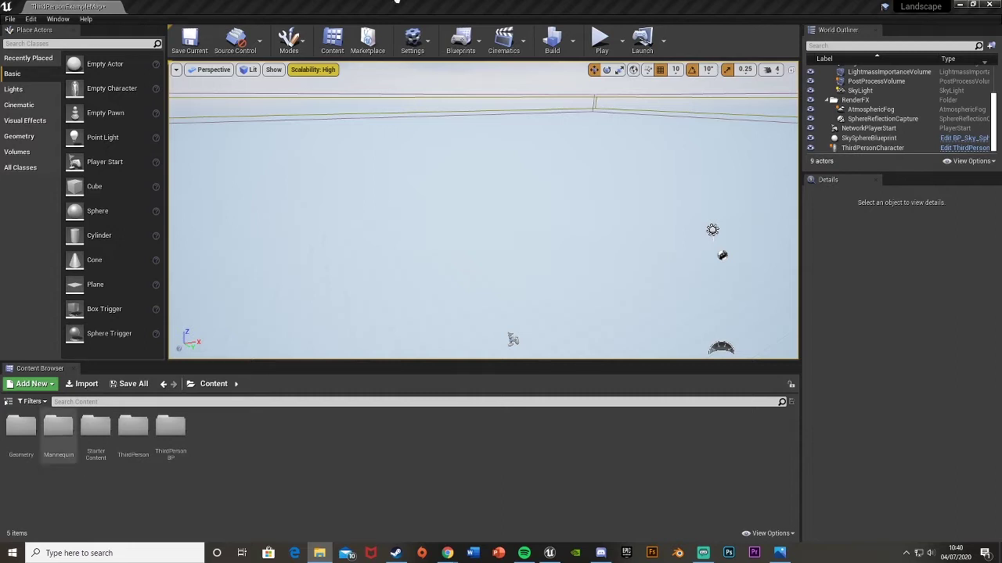
- Create a folder named Landscape in the project's Content folder
right_click(219, 451)
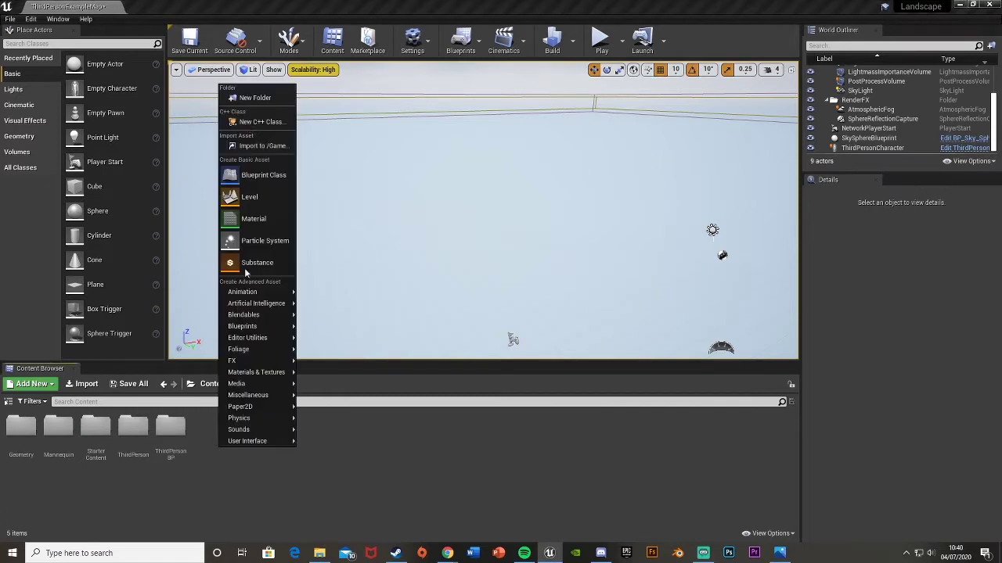
left_click(244, 97)
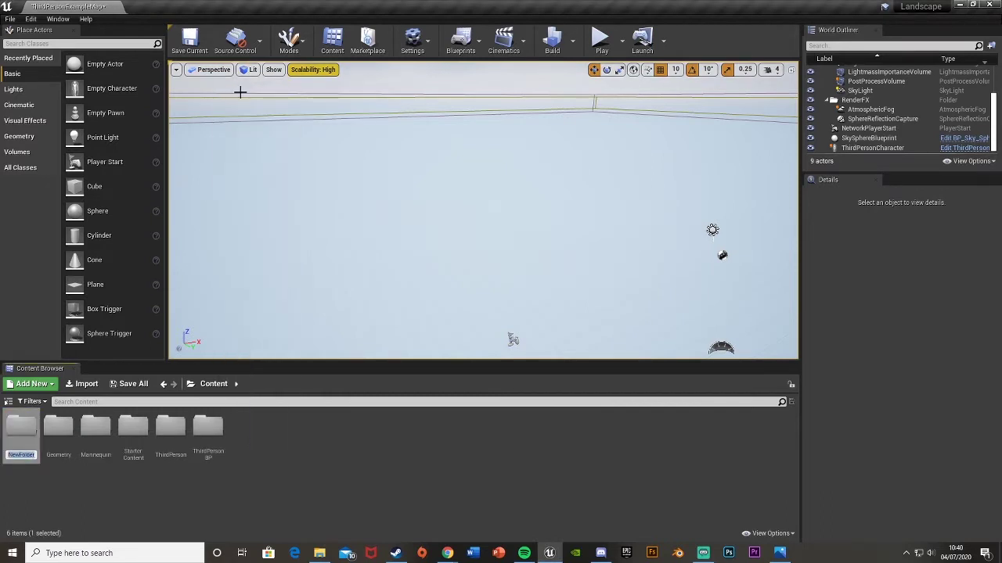
type("Landscape")
key("Return")
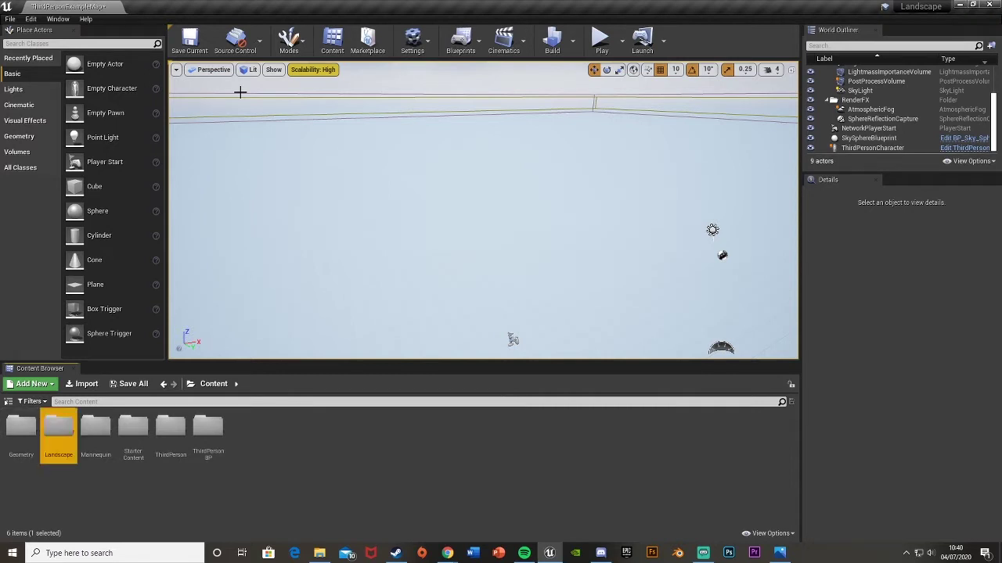
- Create a subfolder named Textures inside the Landscape folder
key("Return")
right_click(213, 427)
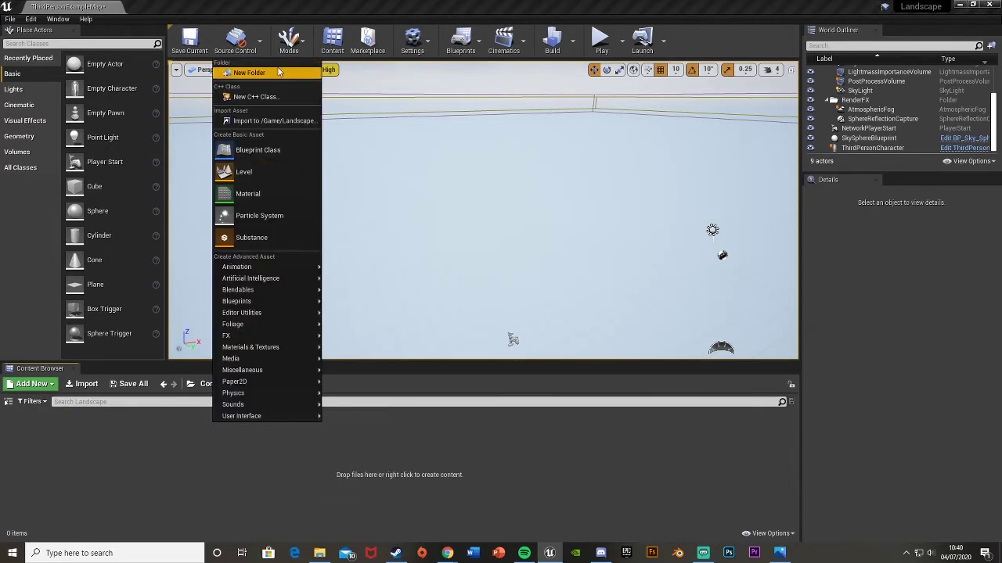
left_click(235, 71)
type("Text")
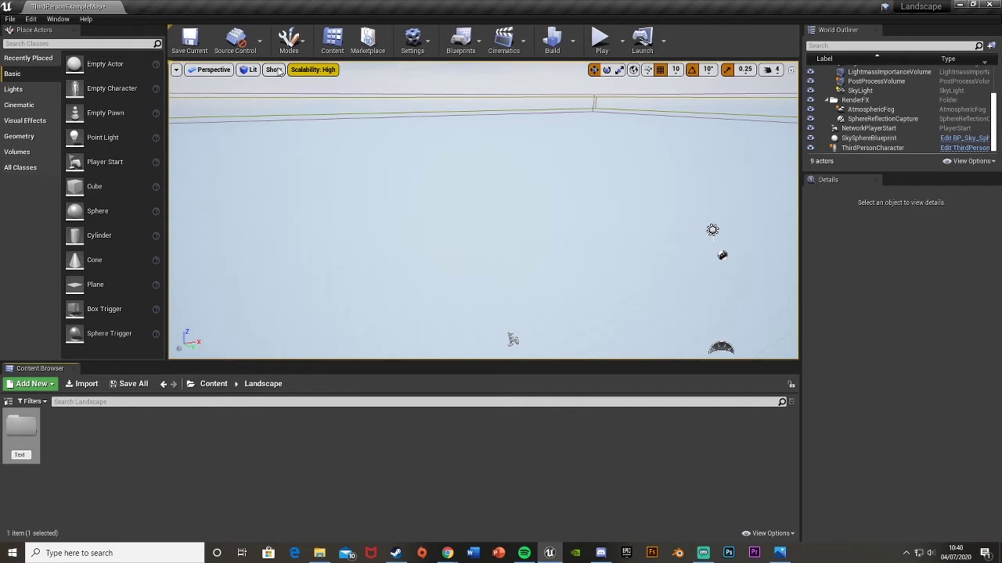
type("ures")
key("Return")
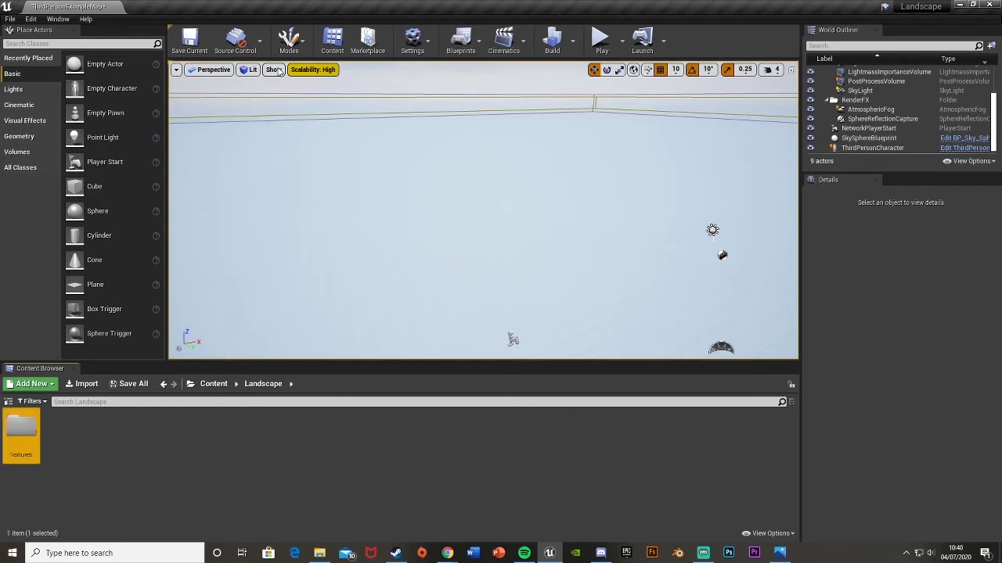
- Create a Cliff folder inside Textures and import the 2K cliff texture images into it
key("Return")
right_click(137, 460)
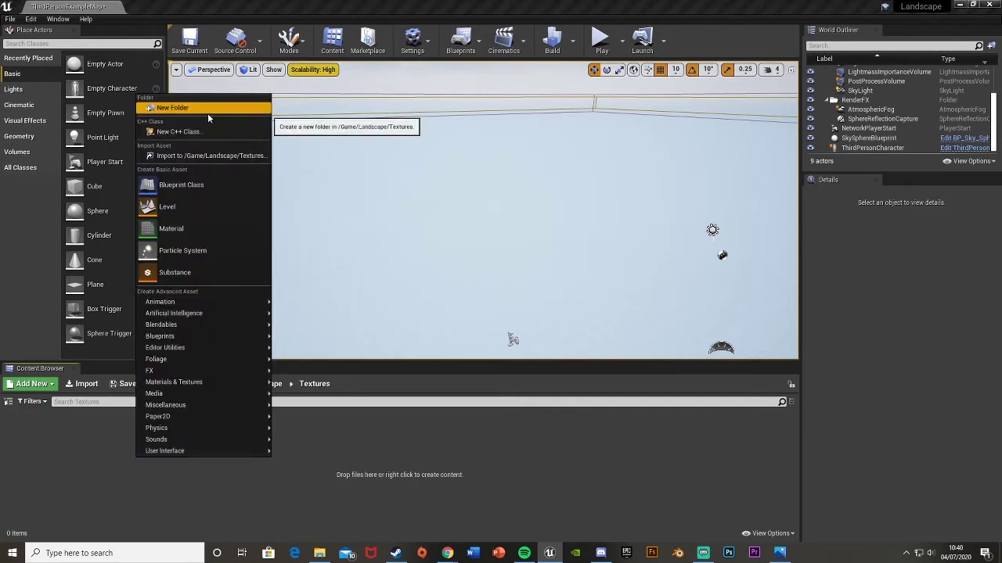
left_click(208, 114)
type("Cliff")
key("Return")
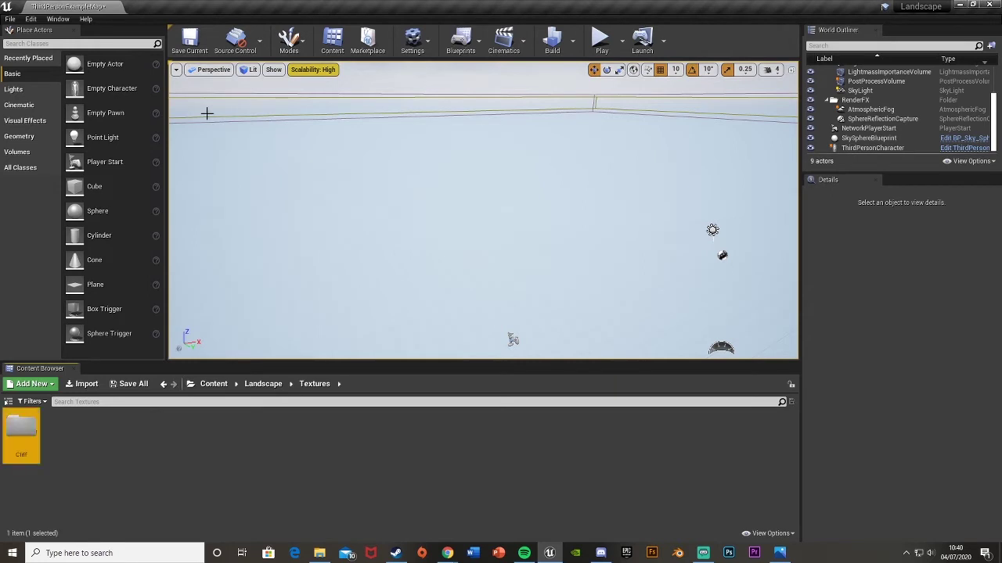
left_click_drag(42, 419, 28, 440)
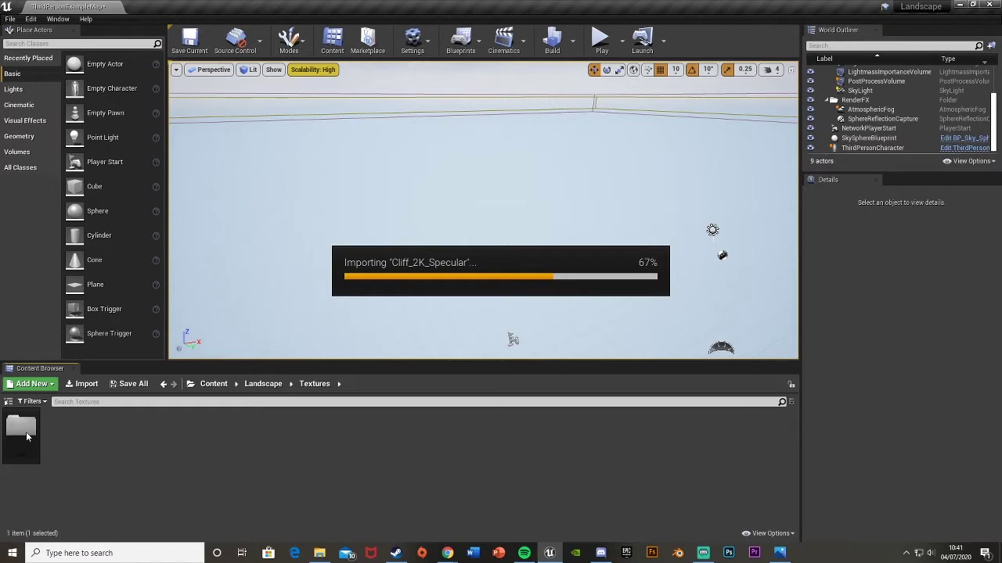
- Add another new folder beside Cliff in the Textures folder
left_click(314, 383)
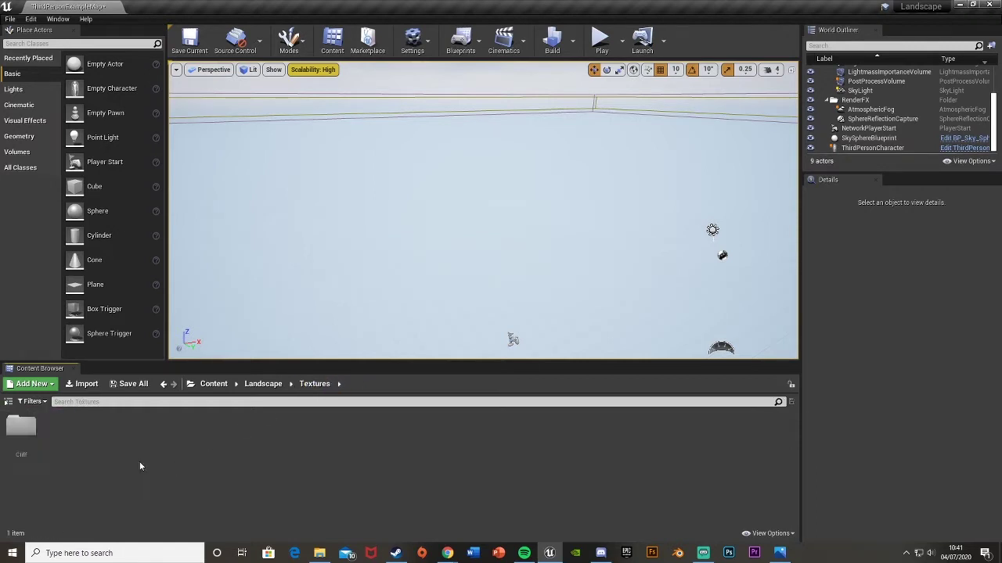
right_click(86, 452)
left_click(121, 100)
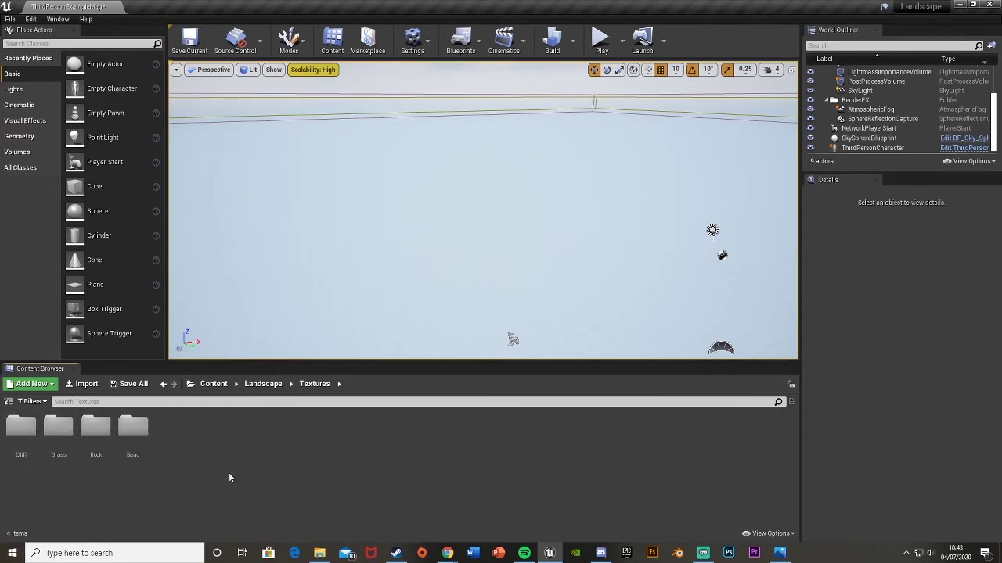
- Create a material named Landscape_MAT in the Textures folder and open it for editing
right_click(229, 478)
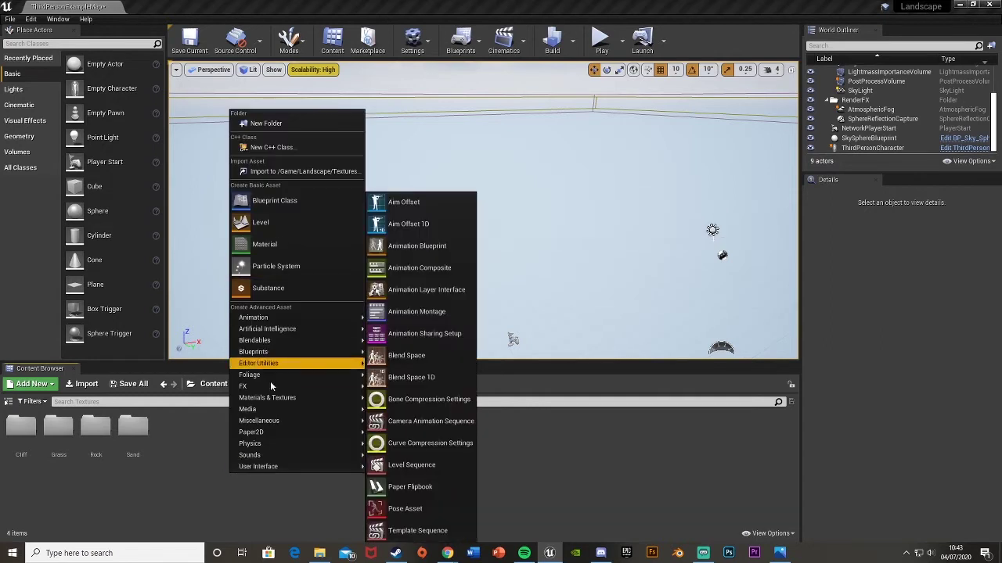
left_click(295, 245)
type("La")
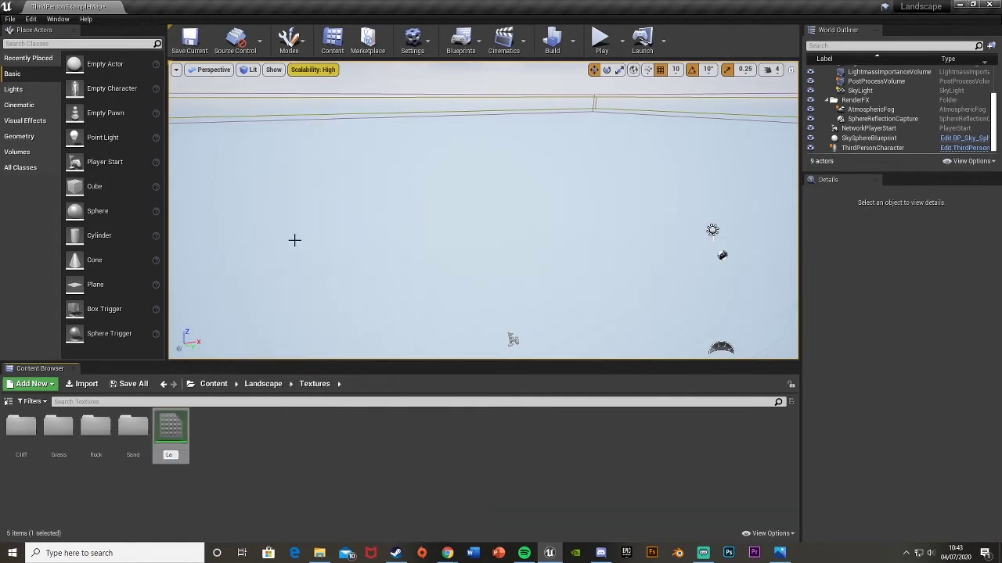
type("ndscape_M")
type("AT")
key("Return")
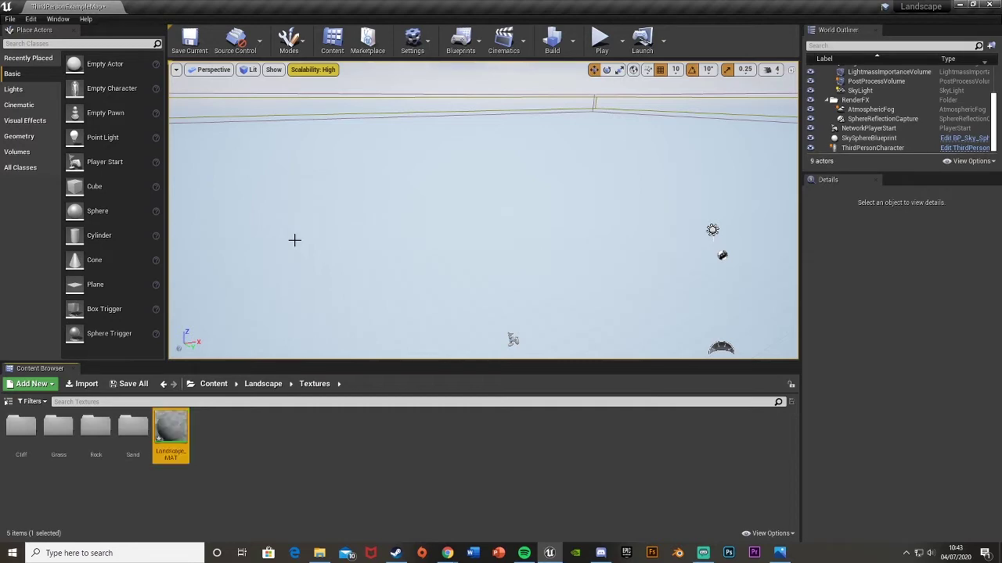
key("Return")
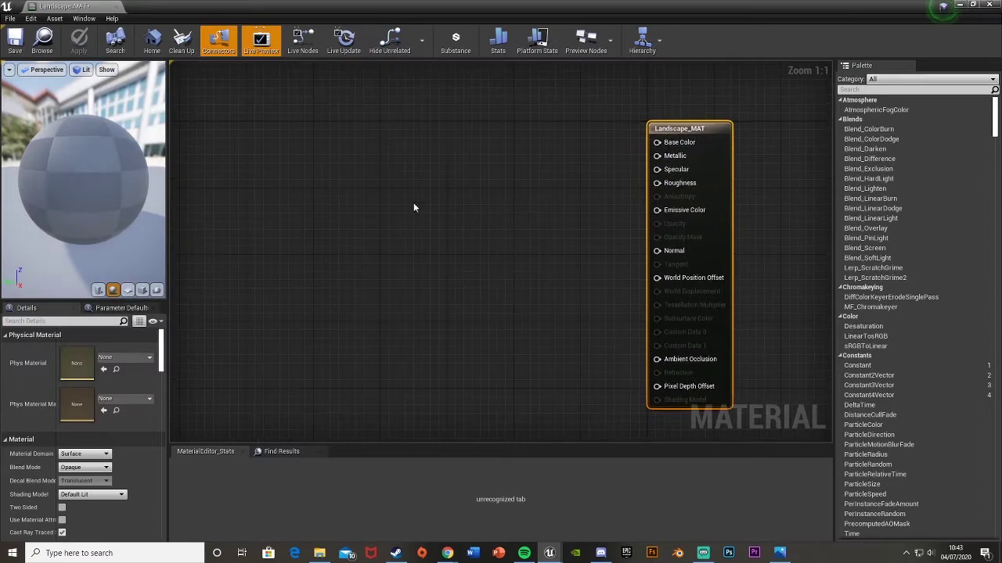
- Add three Texture Sample nodes to the material graph and arrange them in a vertical column
left_click(431, 167)
left_click(460, 309)
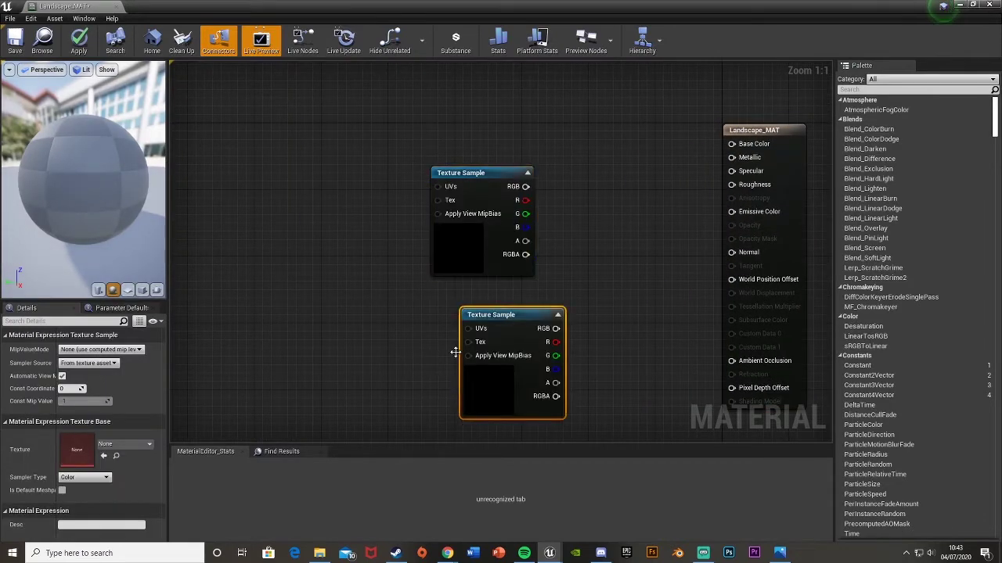
left_click(354, 295)
left_click_drag(486, 173, 477, 98)
left_click_drag(489, 315, 459, 215)
left_click_drag(383, 308, 452, 374)
- Assign the T_Ground_Grass_D texture to the uppermost texture sample and shift that node slightly upward
left_click(457, 161)
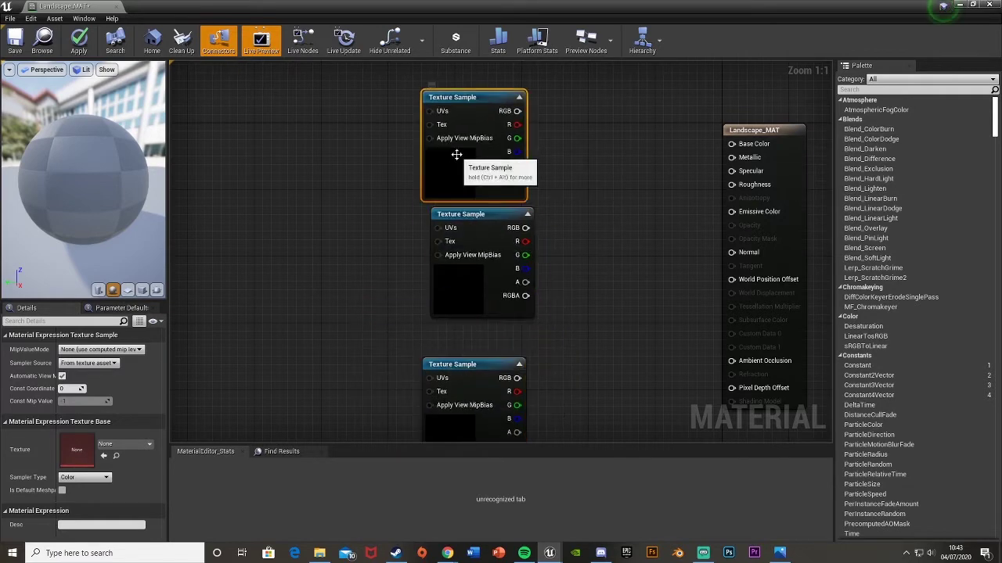
left_click(123, 444)
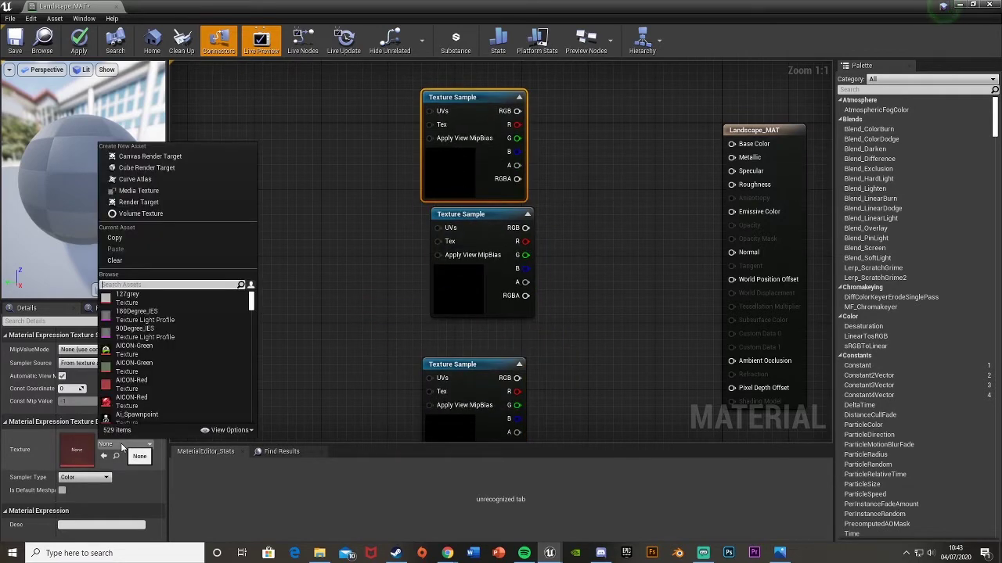
type("grass")
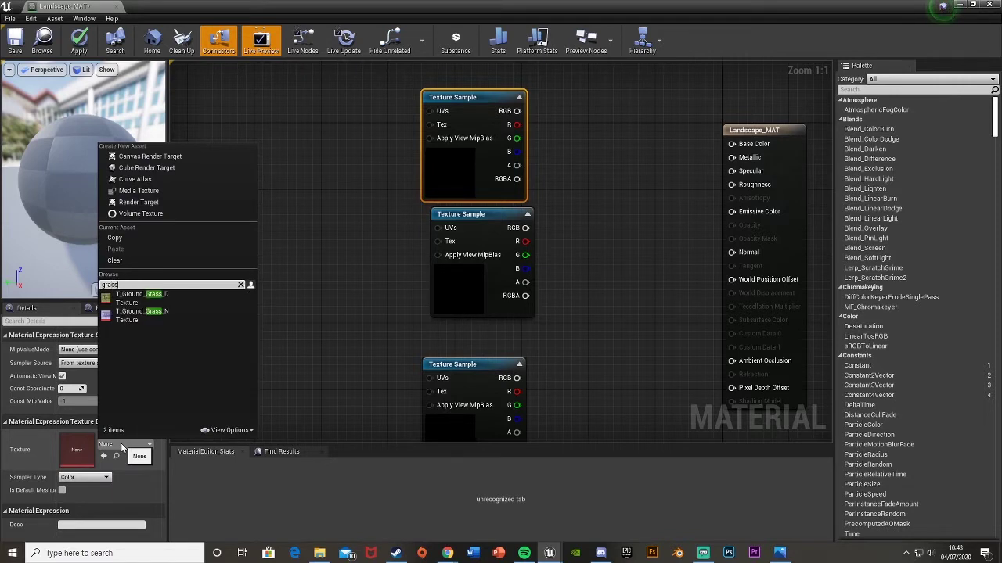
left_click(175, 299)
left_click_drag(438, 174, 438, 157)
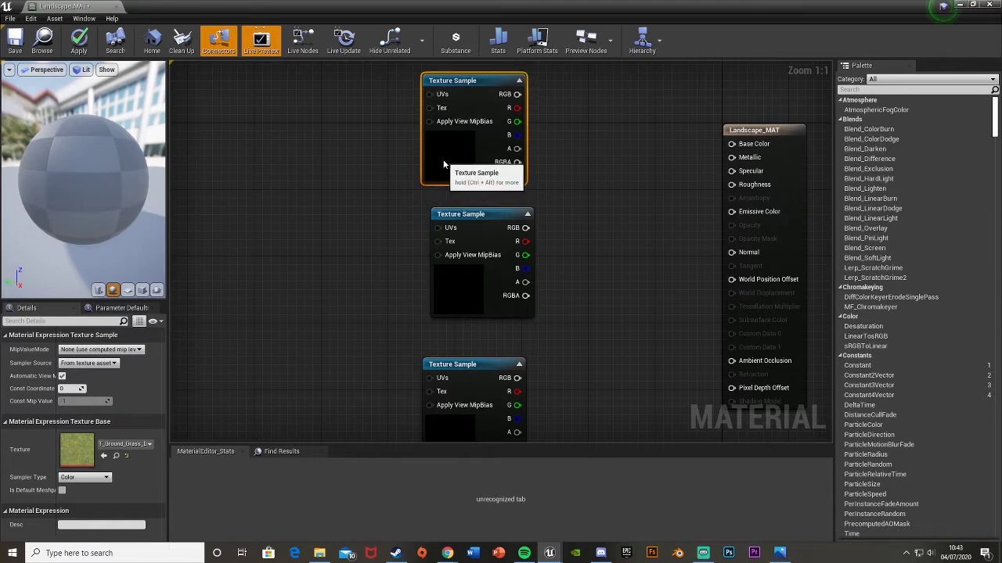
- Assign a sand diffuse texture to the middle texture sample and Rock039_2K_Diffuse to the lowest one
left_click(475, 277)
left_click(110, 444)
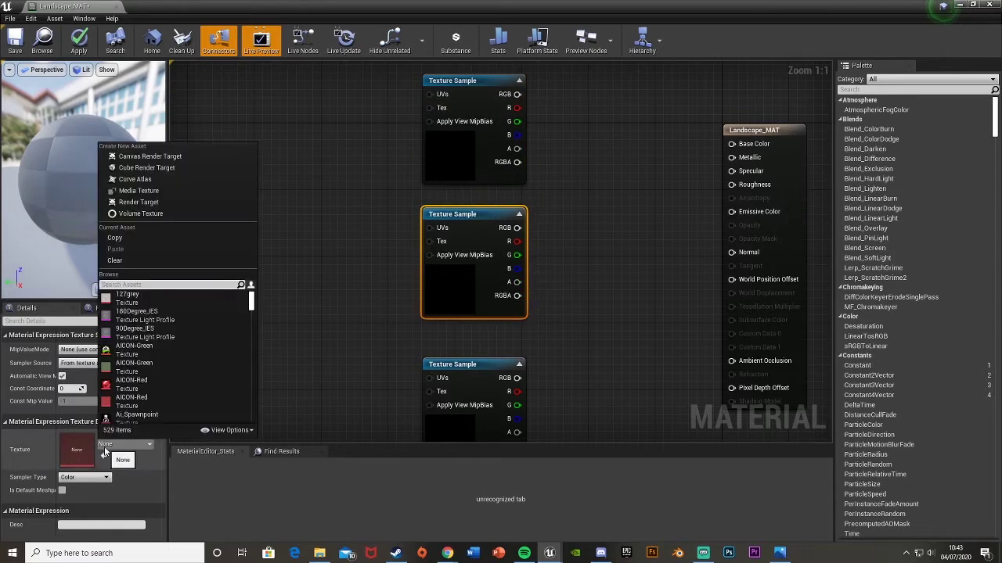
type("gand di")
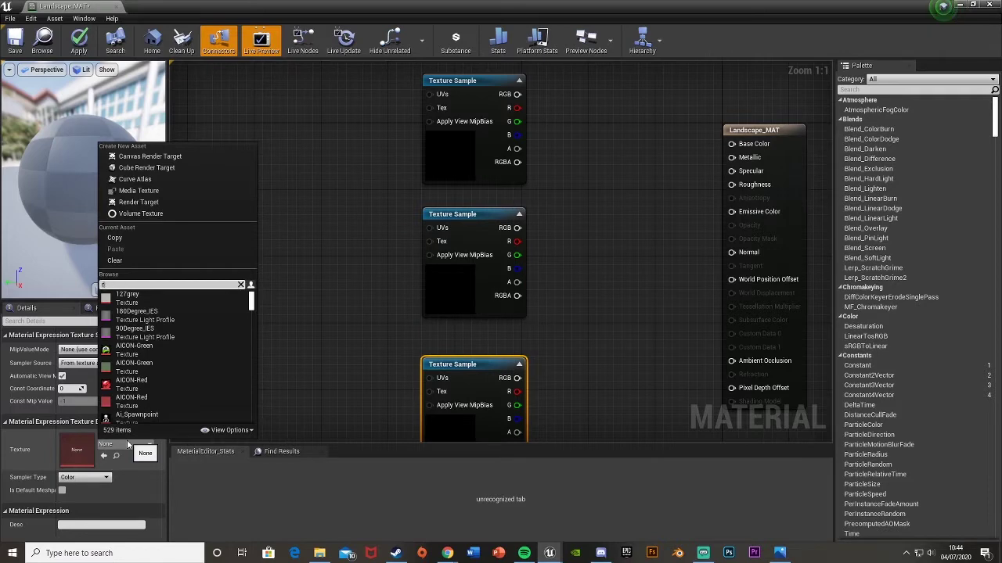
type("rock di")
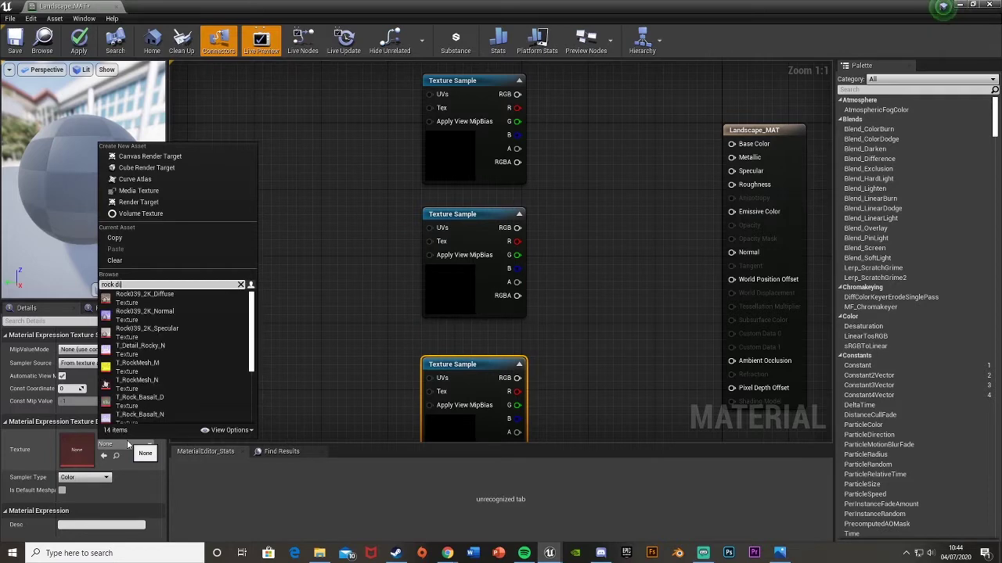
left_click(145, 297)
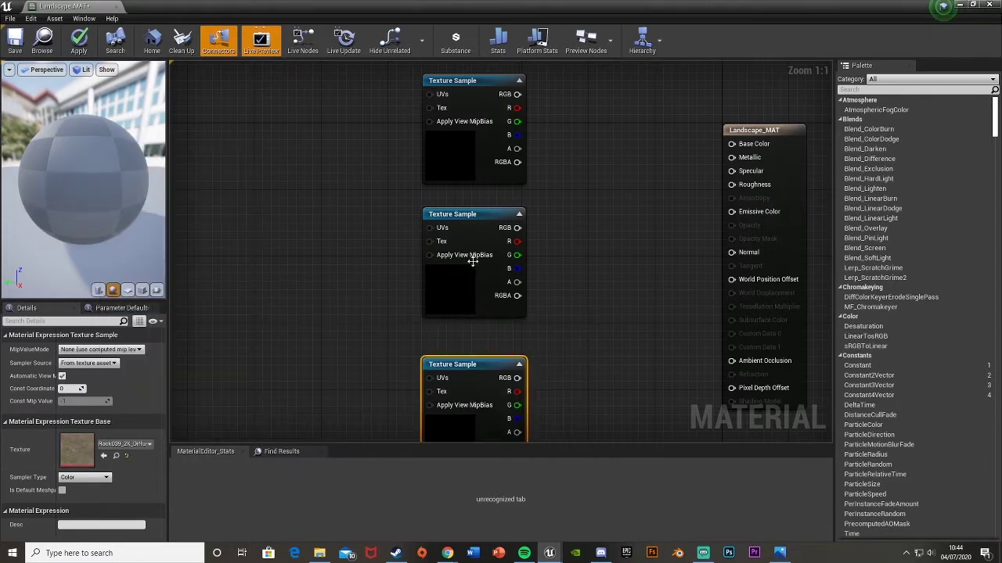
- Tighten the spacing of the three texture samples and move them as a group farther from the Landscape_MAT node
left_click_drag(448, 298, 445, 290)
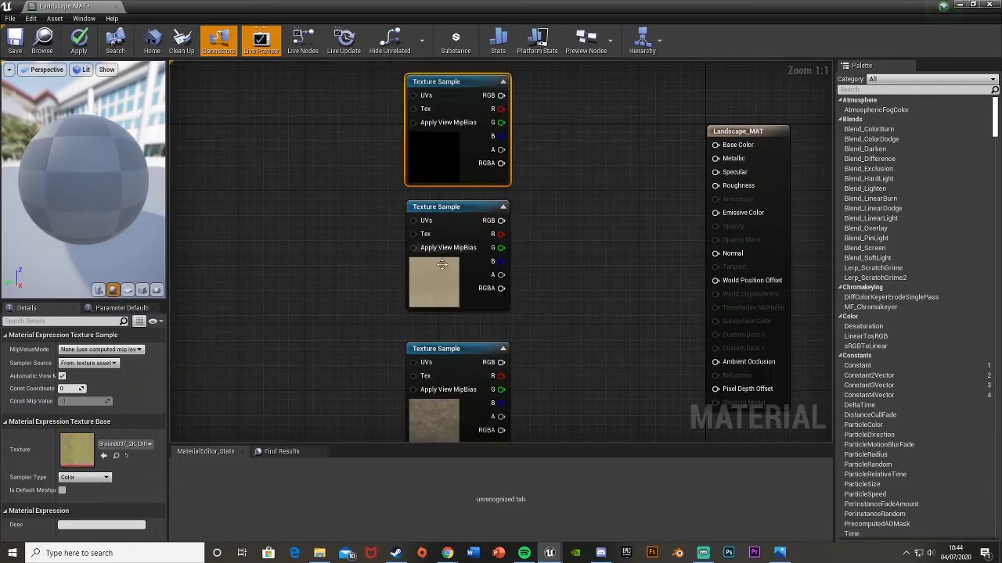
left_click(442, 285)
left_click_drag(445, 419, 443, 413)
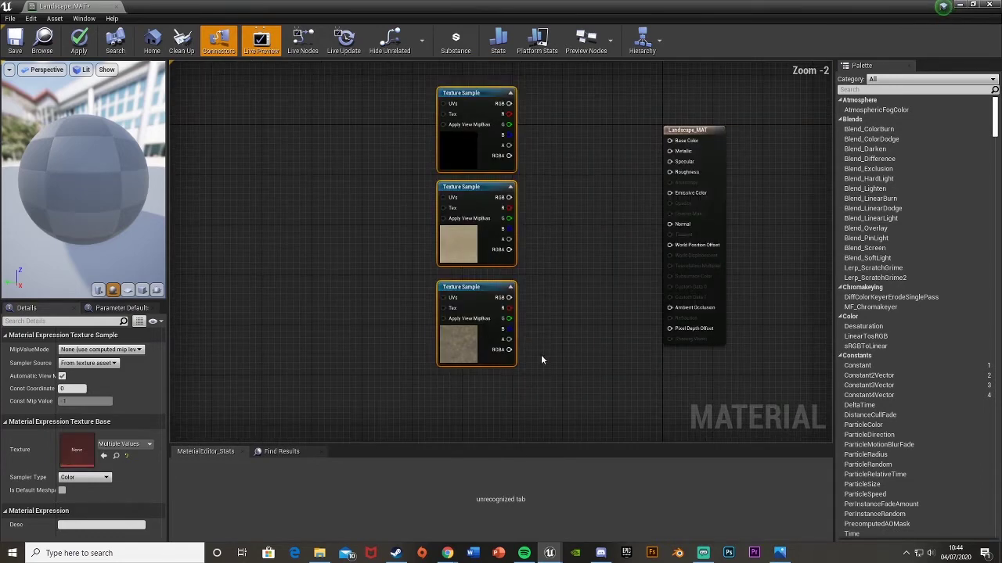
right_click_drag(540, 354, 612, 384)
left_click_drag(532, 275, 405, 265)
left_click(468, 253)
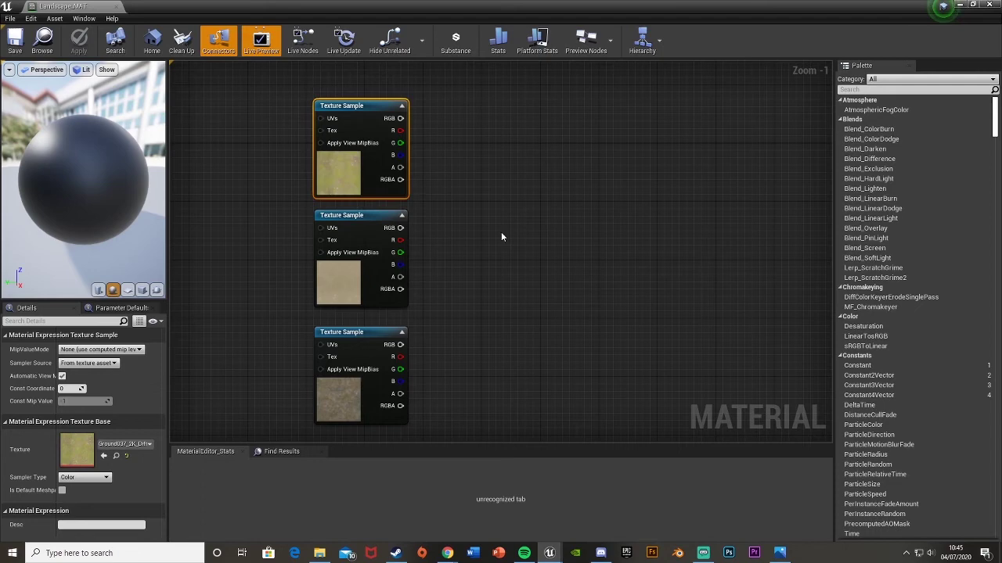
- Add a LandscapeLayerBlend node beside the three texture samples
right_click(502, 236)
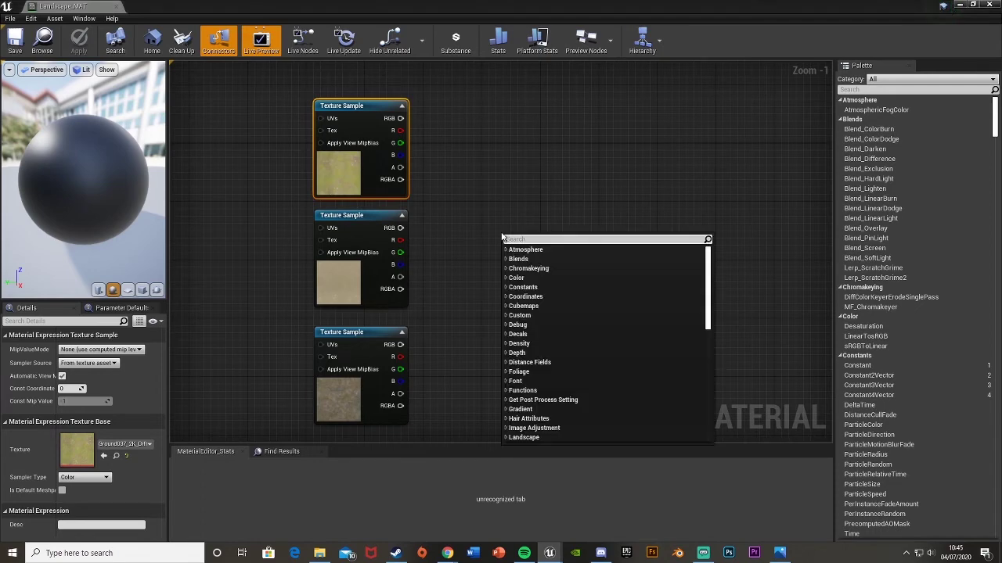
type("layer bl")
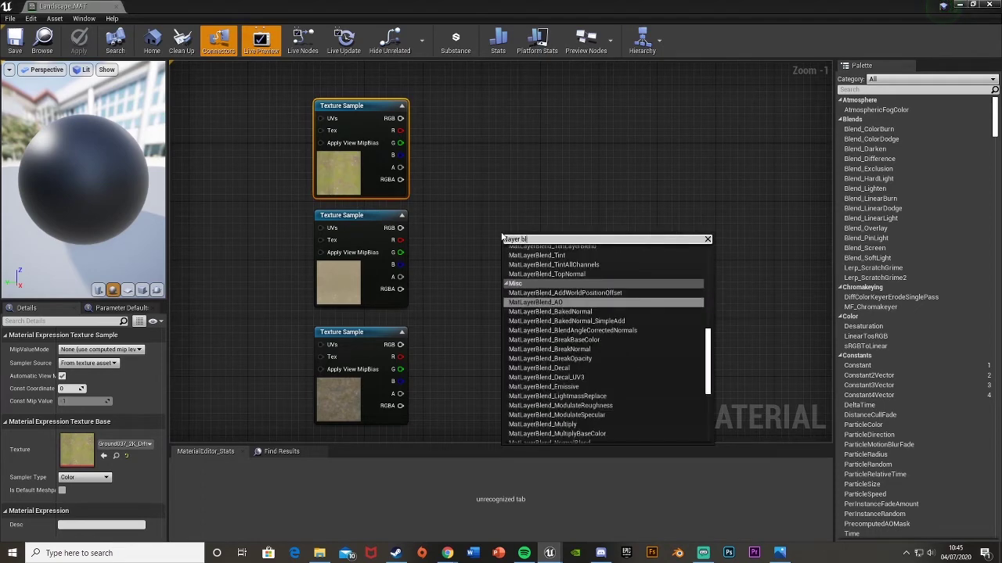
type("end")
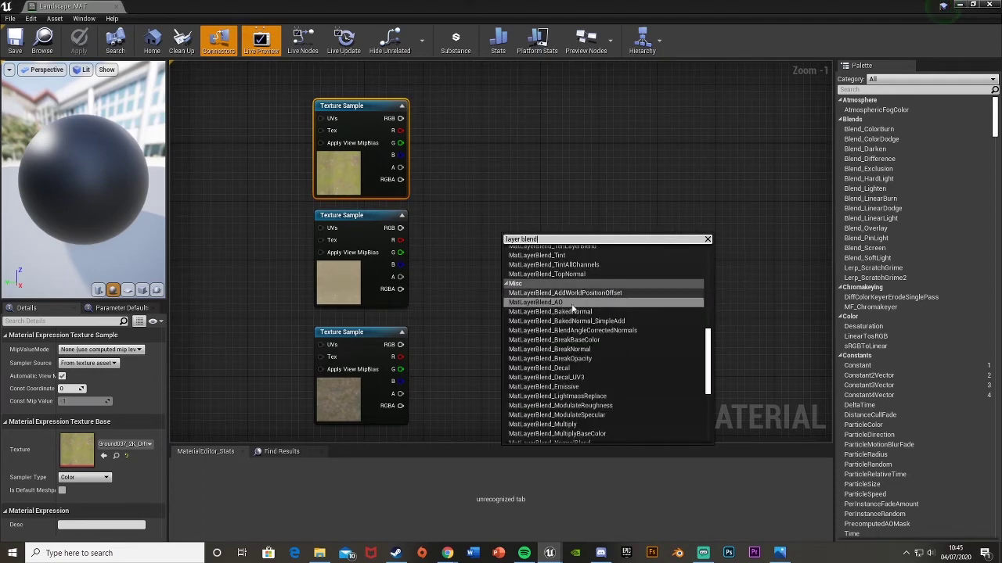
scroll(593, 311, "up", 8)
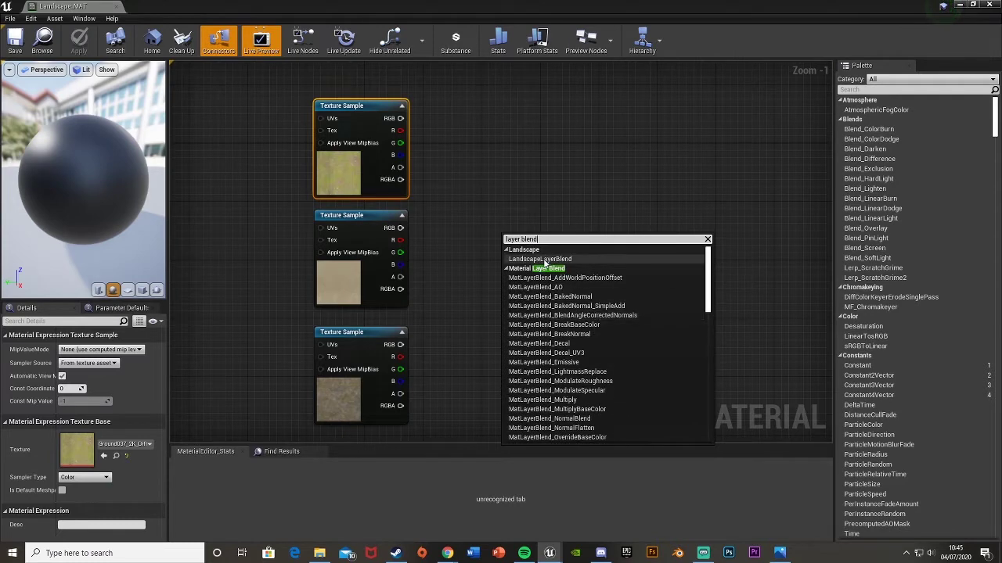
left_click(543, 258)
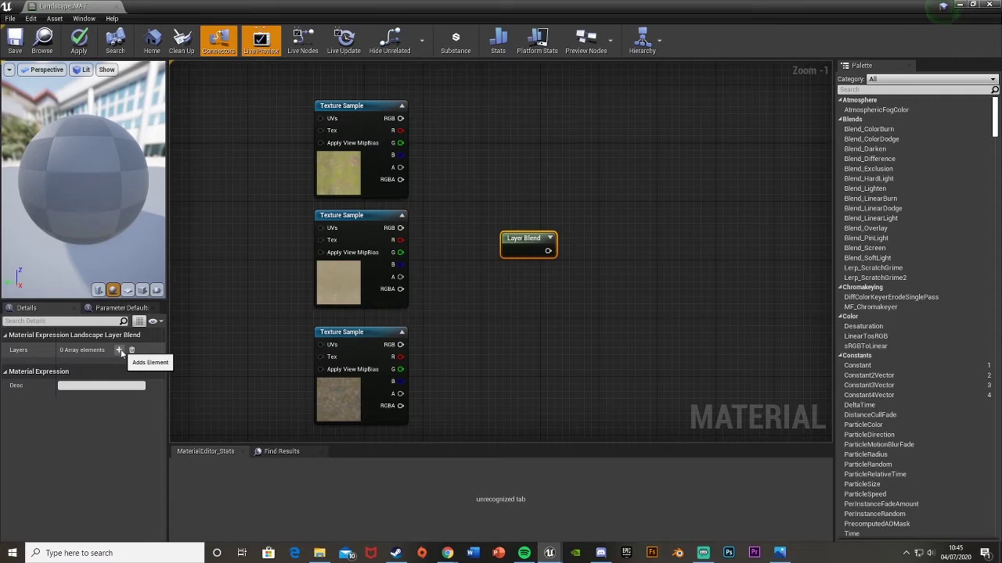
- Add three layer elements to the Layer Blend node
left_click(119, 350)
left_click(119, 350)
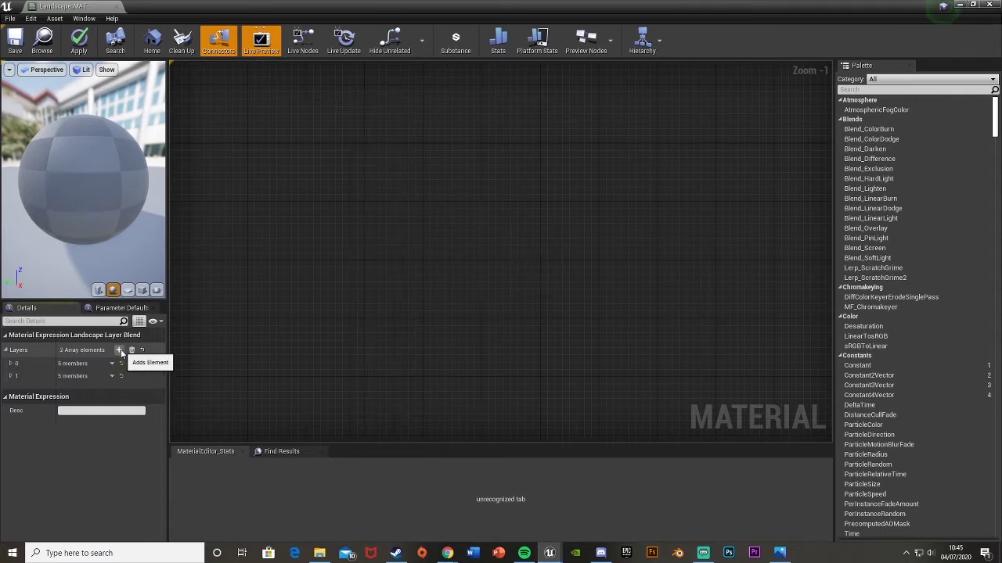
left_click(119, 350)
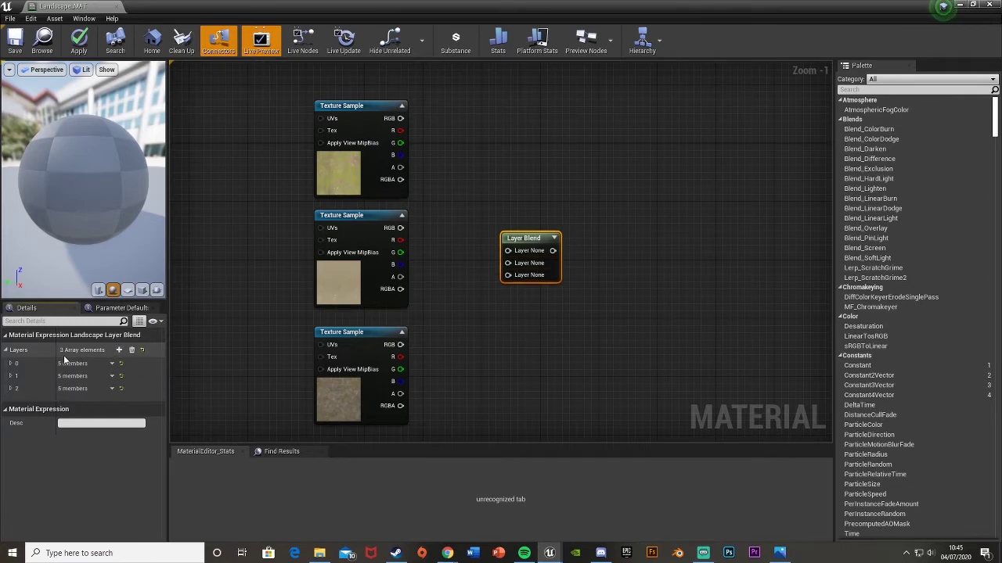
- Name the Layer Blend node's three layers Grass, Sand and Rock, in that order
left_click(10, 363)
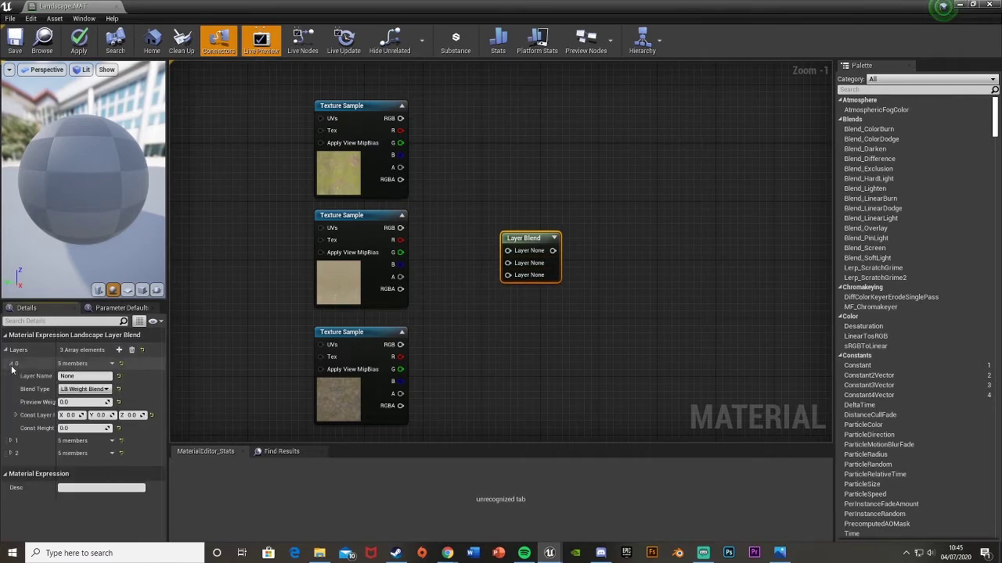
left_click(10, 442)
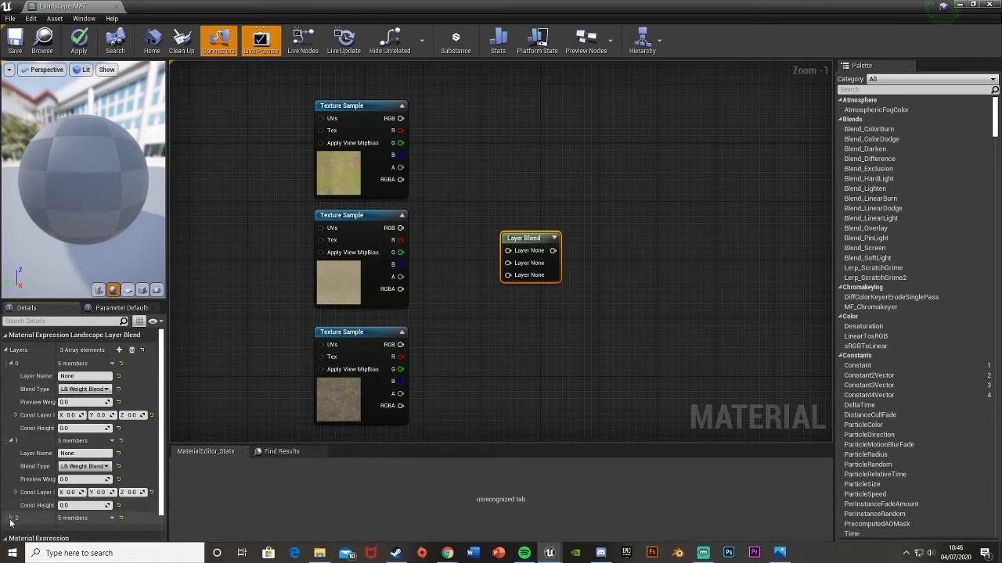
left_click(11, 518)
left_click(85, 376)
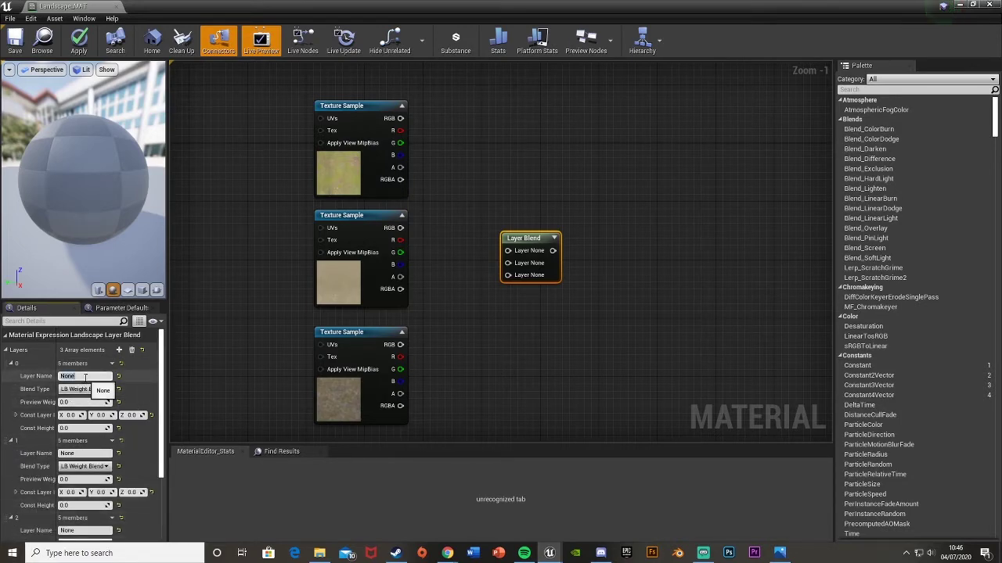
type("Grass")
key("Return")
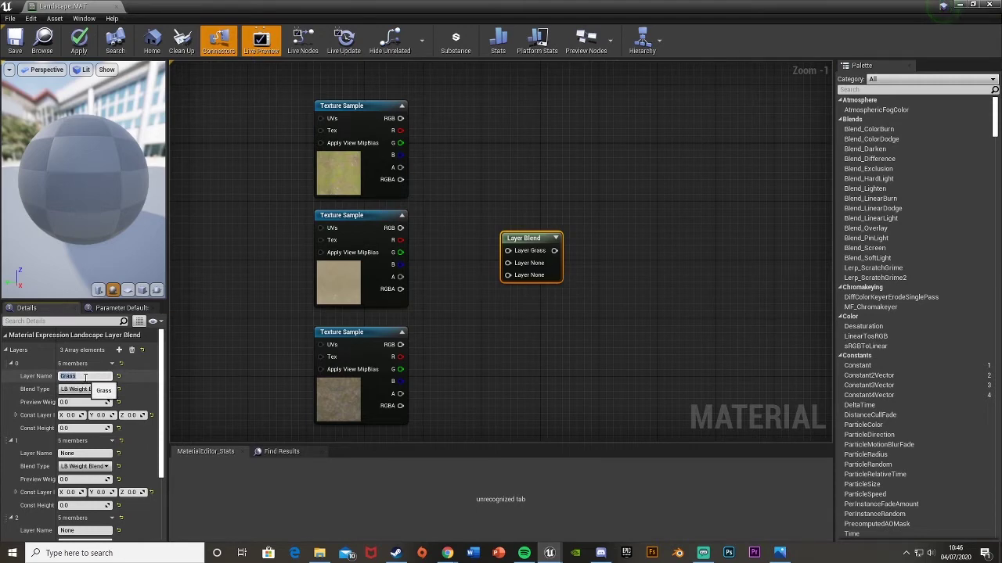
left_click(85, 453)
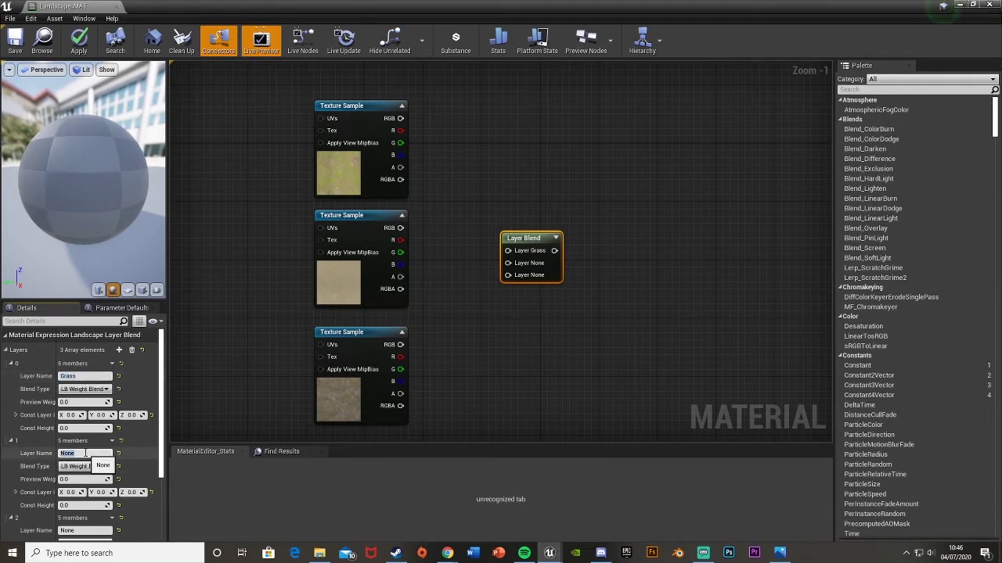
type("Sand")
key("Return")
left_click(86, 531)
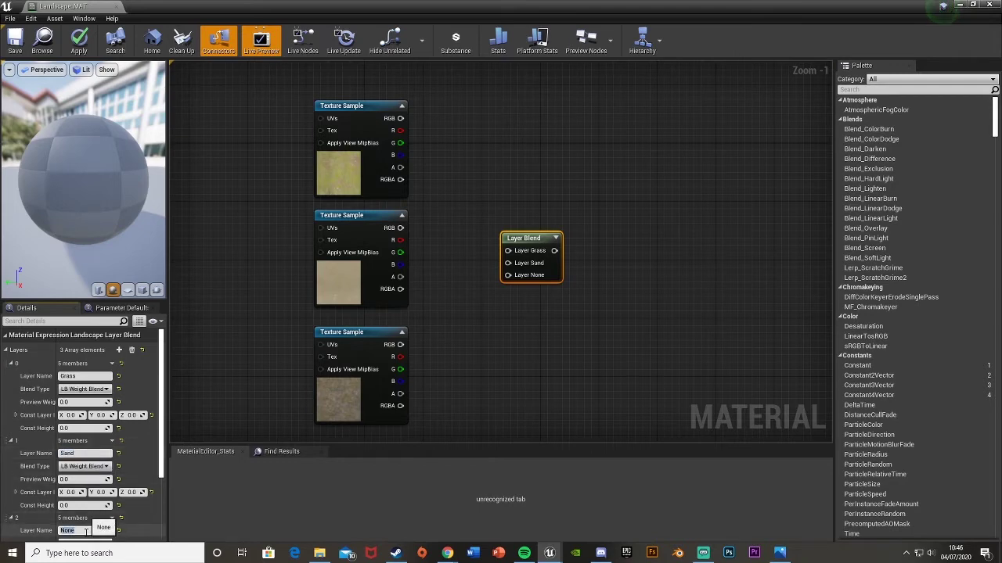
type("Rock")
key("Return")
- Set the blend type of the Grass, Sand and Rock layers to LB Height Blend
left_click(97, 389)
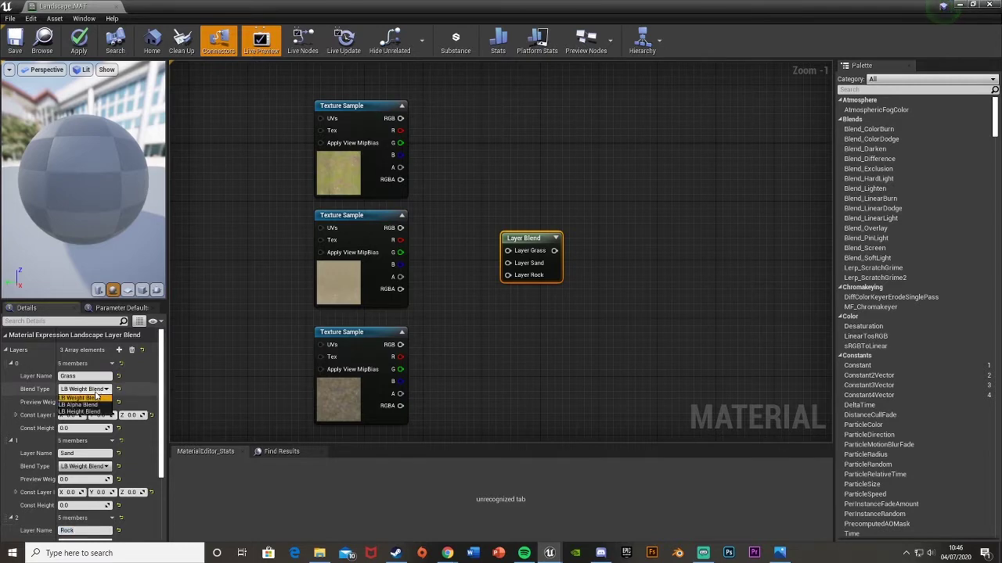
left_click(80, 411)
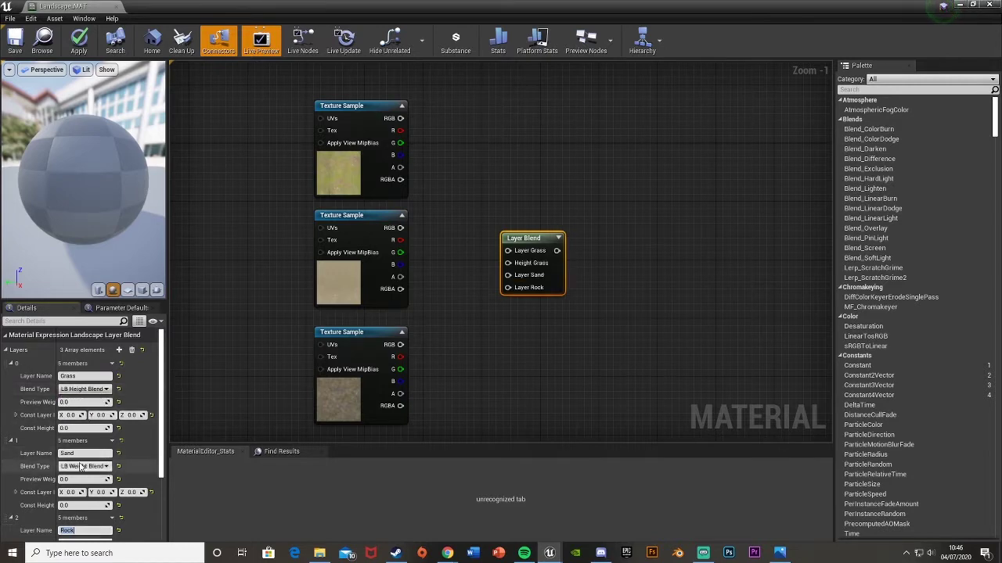
left_click(86, 467)
left_click(79, 488)
scroll(82, 493, "down", 1)
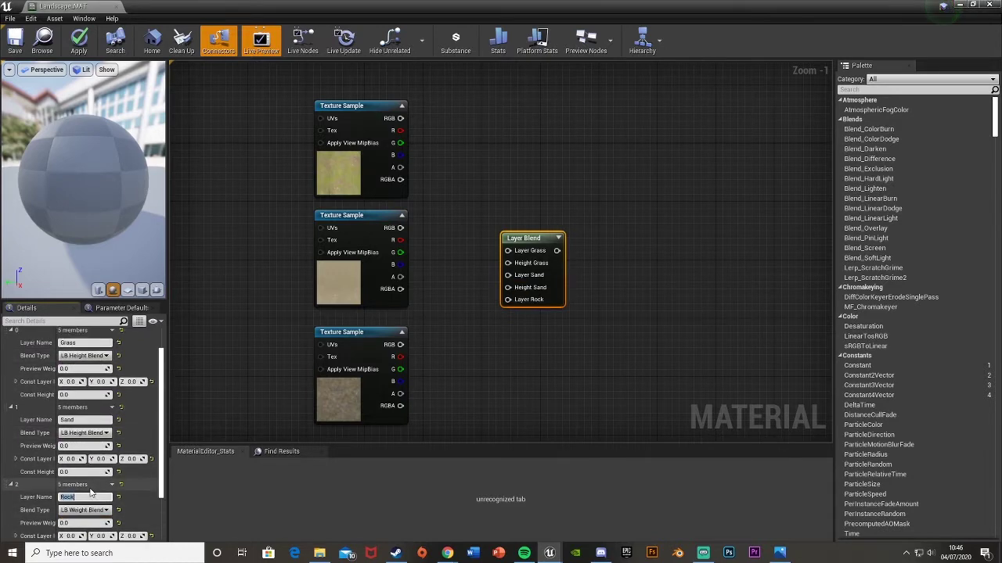
left_click(86, 510)
left_click(80, 532)
- Connect each texture sample's RGB output to its matching Layer input and its R output to the matching Height input on Layer Blend
left_click_drag(540, 239, 534, 224)
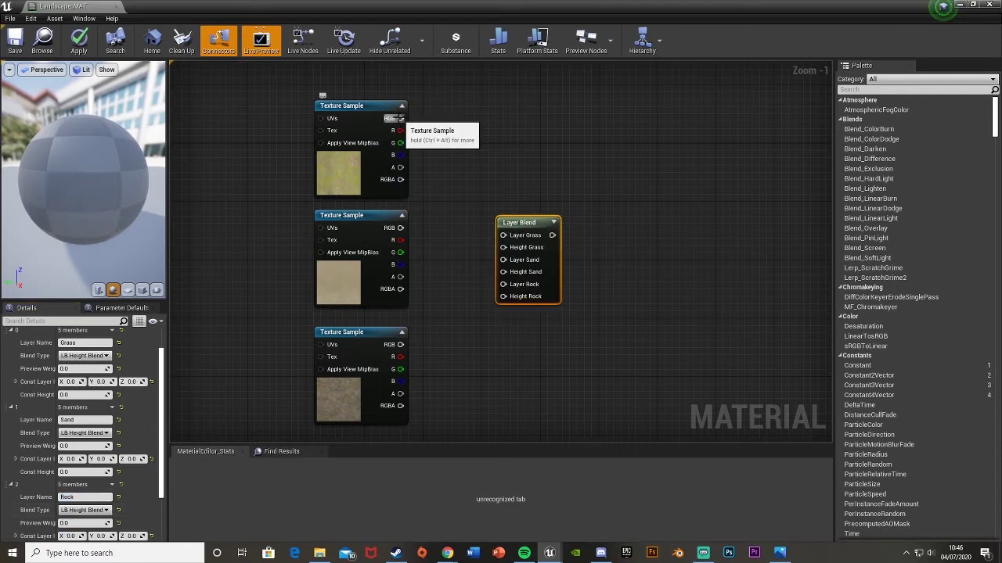
left_click_drag(397, 118, 504, 235)
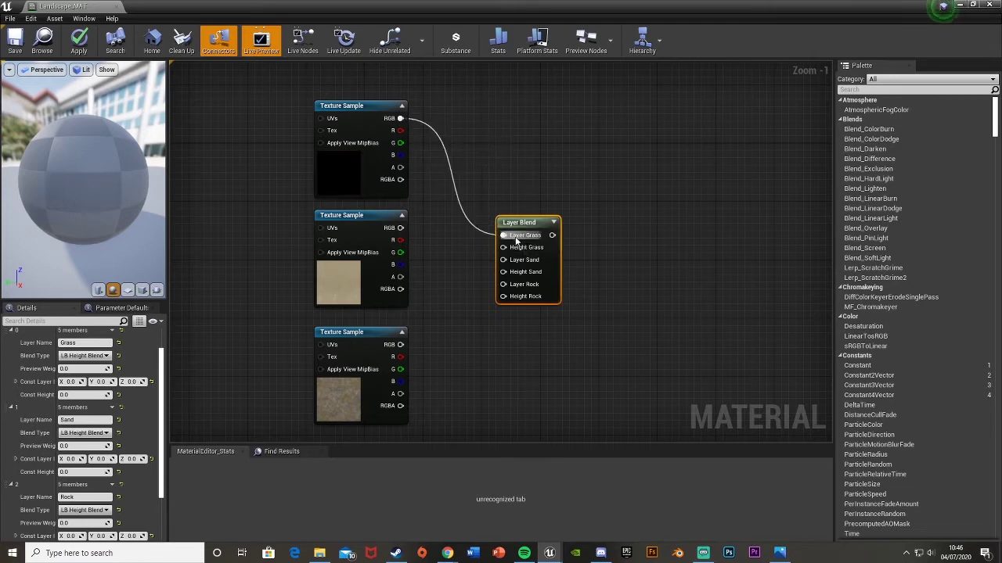
left_click_drag(400, 131, 503, 248)
mouse_move(397, 229)
left_mouse_down()
mouse_move(483, 244)
mouse_move(509, 262)
mouse_move(393, 237)
left_mouse_up()
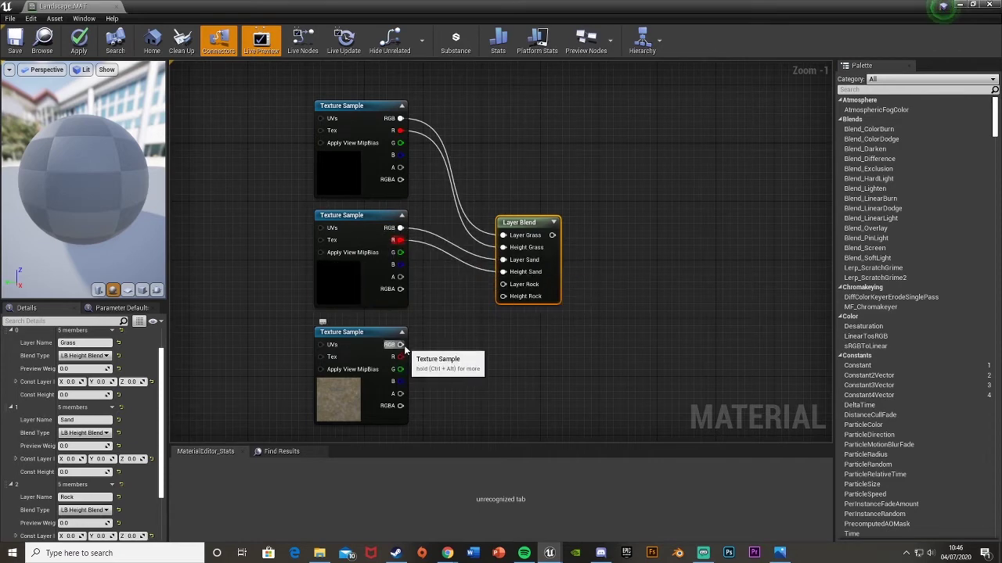
mouse_move(400, 345)
left_mouse_down()
mouse_move(496, 287)
mouse_move(503, 296)
mouse_move(400, 360)
left_mouse_up()
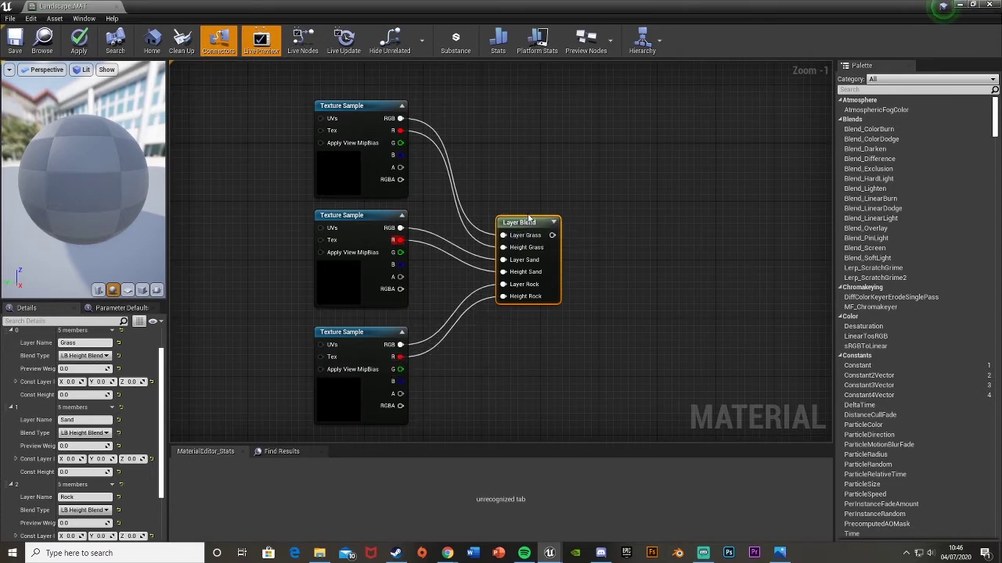
- Shift the Layer Blend node slightly and connect its output to the Base Color input of Landscape_MAT
left_click_drag(523, 227, 496, 197)
right_click_drag(557, 185, 371, 200)
left_click_drag(341, 222, 651, 178)
right_click_drag(532, 204, 665, 197)
- Move the three texture samples and Layer Blend up together so the blend output lines up with Base Color
scroll(635, 202, "down", 2)
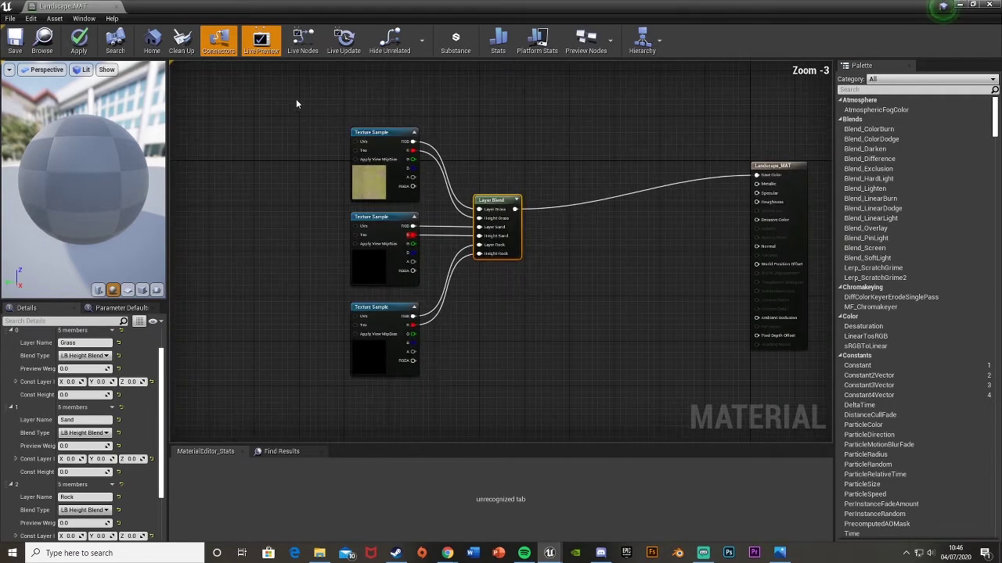
left_click_drag(297, 100, 493, 337)
left_click_drag(386, 273, 386, 242)
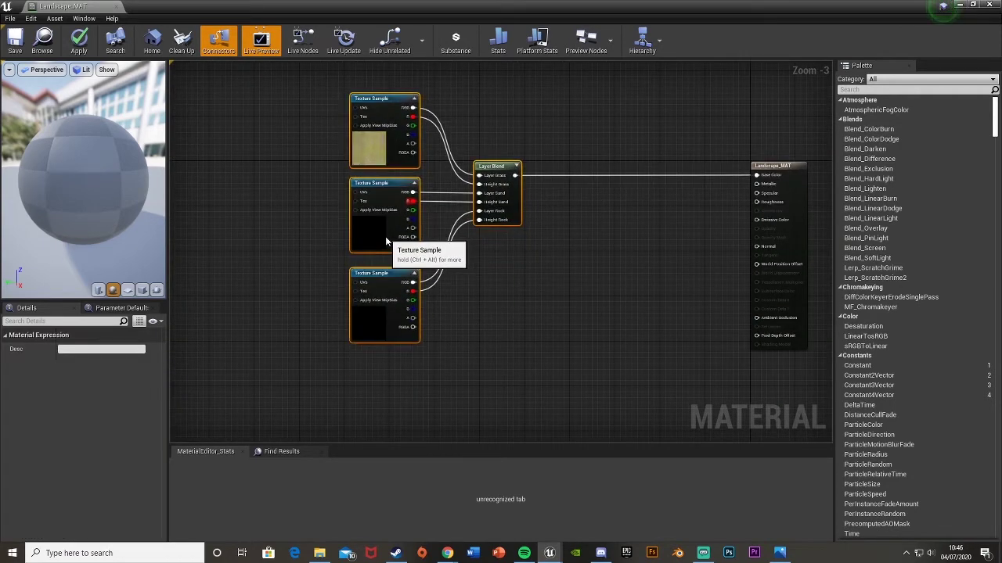
left_click(535, 301)
right_click_drag(535, 301, 559, 318)
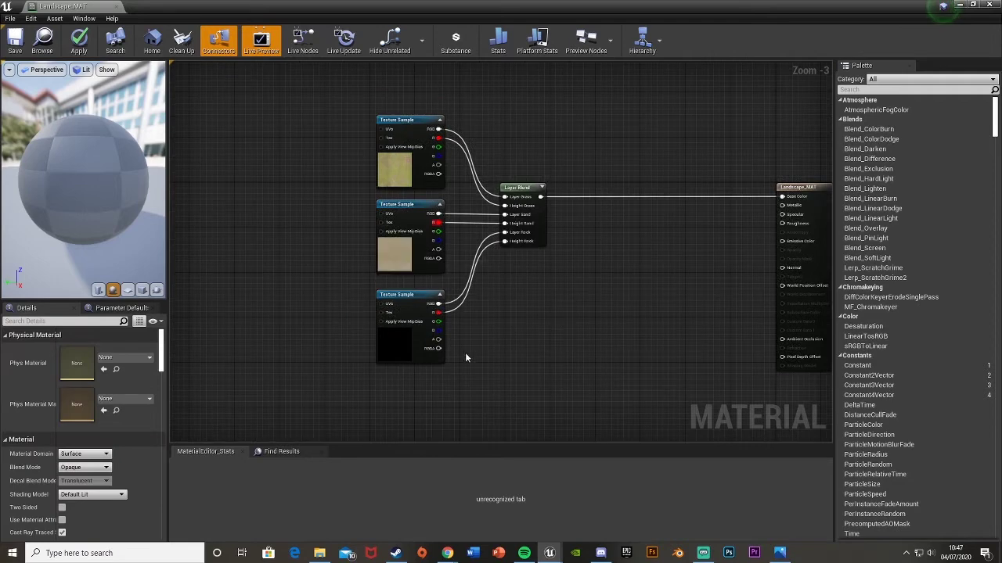
- Copy the three texture samples with their Layer Blend node and paste the group twice below the original
scroll(394, 261, "up", 1)
scroll(395, 260, "up", 2)
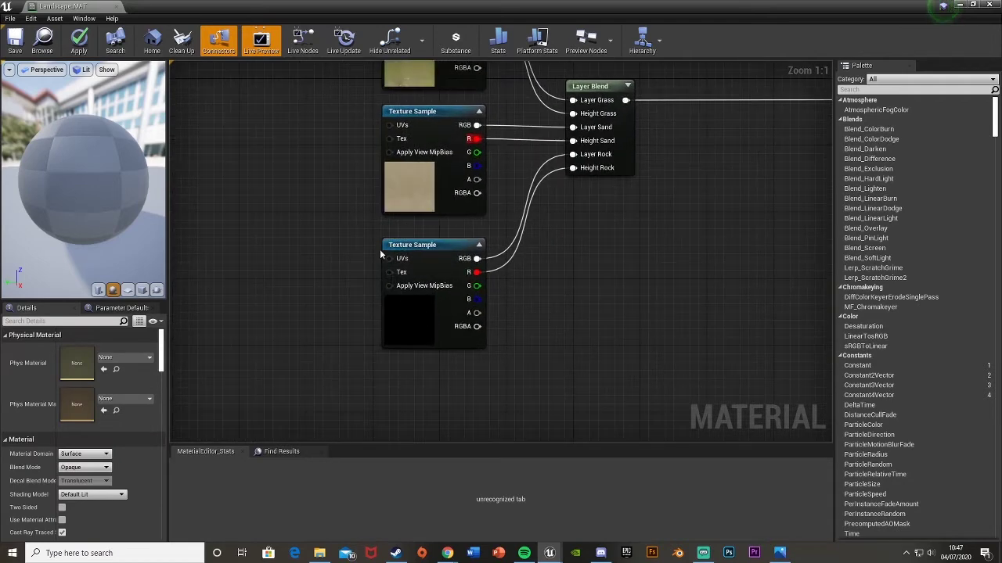
right_click_drag(379, 249, 378, 307)
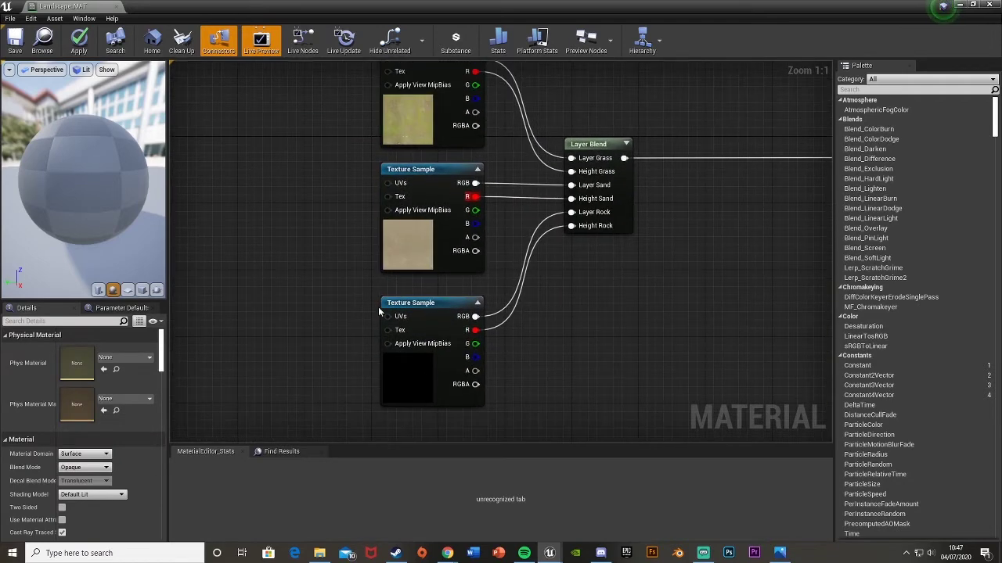
right_click_drag(416, 259, 422, 291)
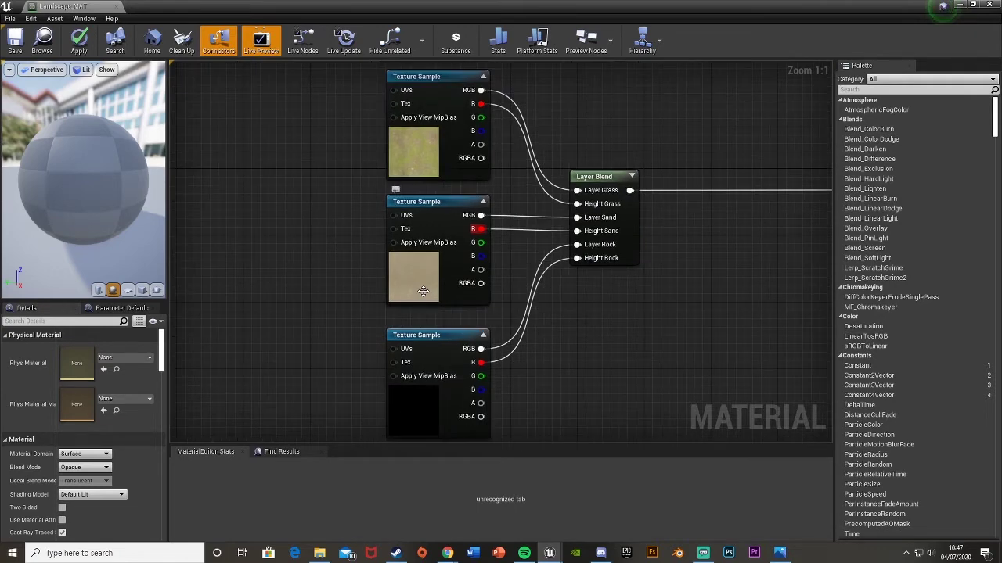
scroll(384, 290, "down", 3)
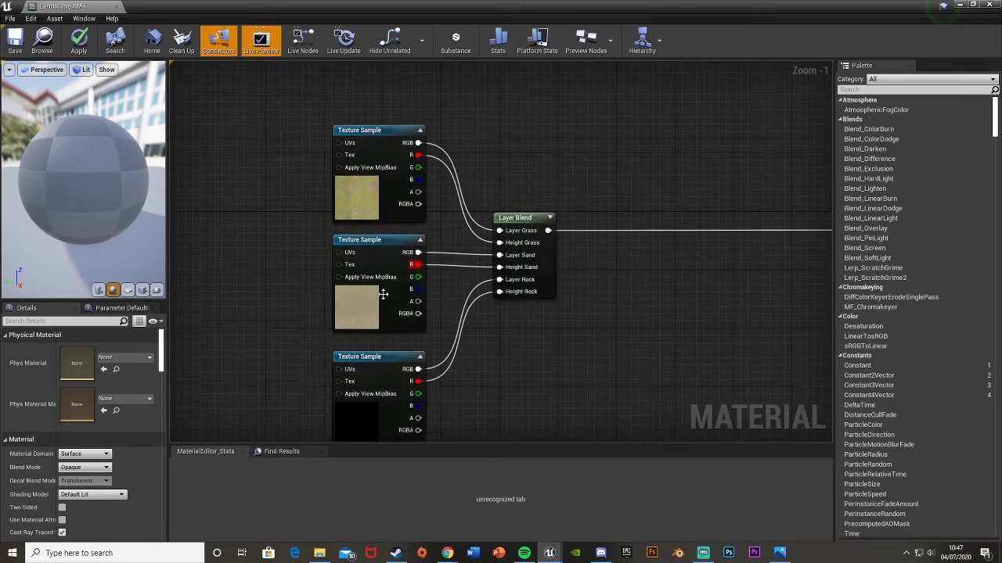
left_click_drag(286, 112, 508, 383)
right_click_drag(502, 355, 482, 174)
scroll(483, 174, "down", 2)
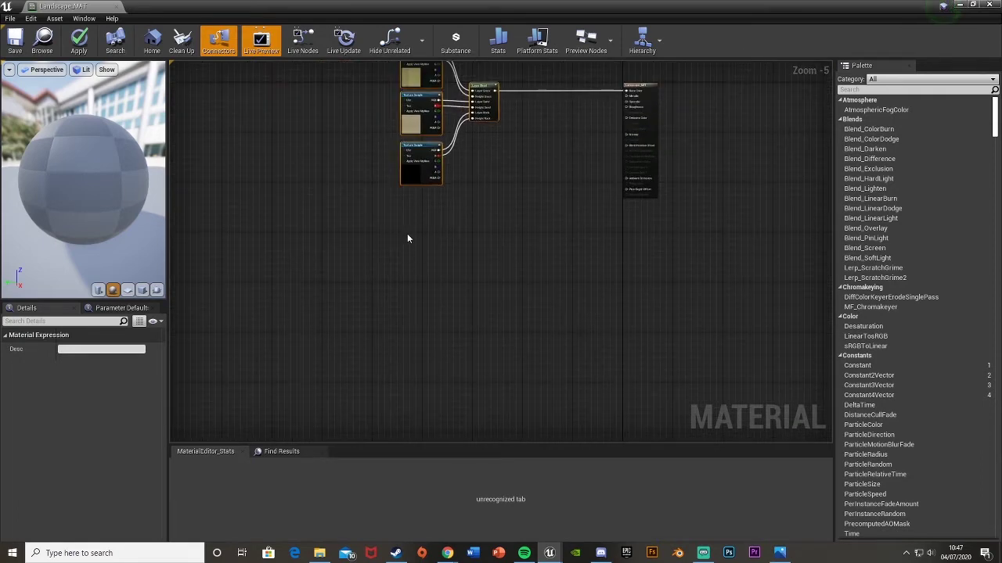
key("ctrl+v")
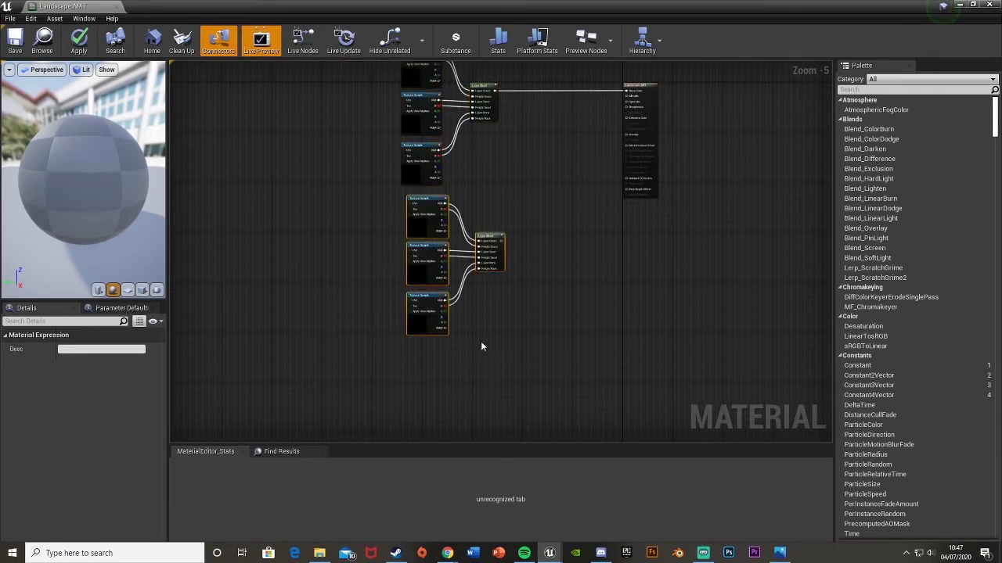
key("ctrl+v")
- Move the second pasted group directly beneath the first pasted group
right_click_drag(478, 277, 502, 359)
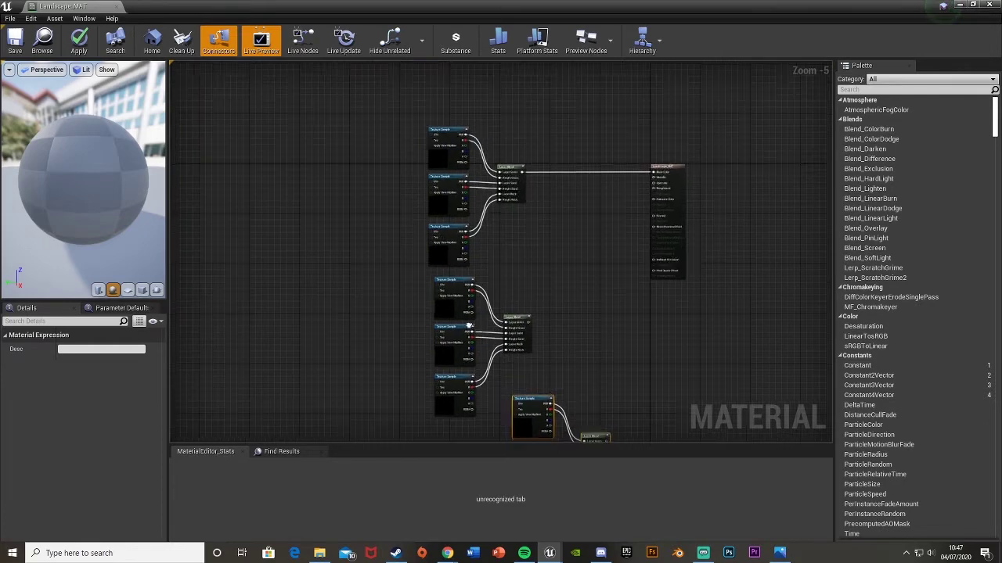
right_click_drag(462, 325, 481, 195)
left_click_drag(544, 302, 462, 328)
scroll(596, 277, "down", 3)
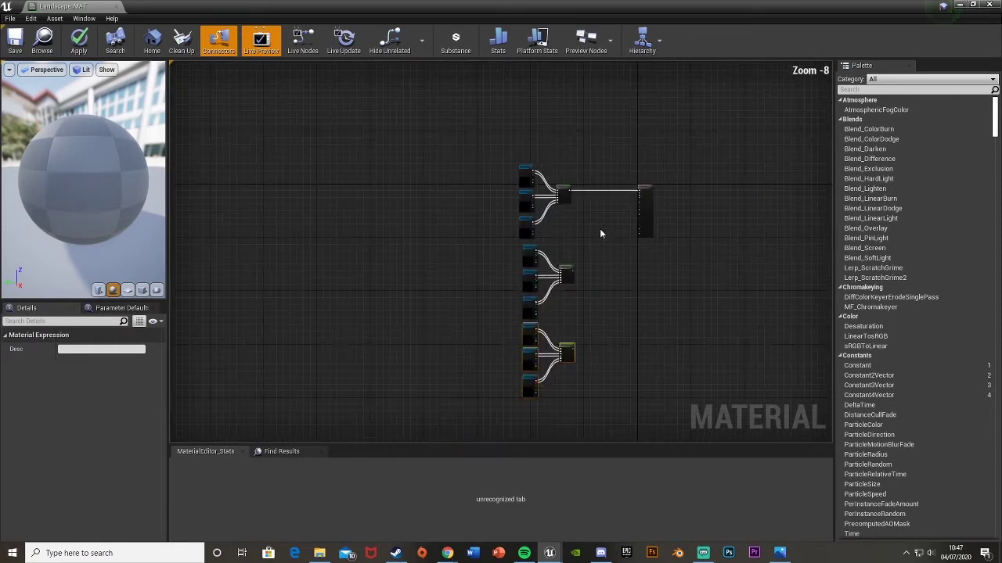
- Move the Landscape_MAT node down beside the middle group of texture samples
scroll(467, 233, "up", 2)
left_click(545, 96)
left_click_drag(548, 118, 548, 224)
right_click_drag(504, 272, 521, 276)
scroll(524, 270, "up", 3)
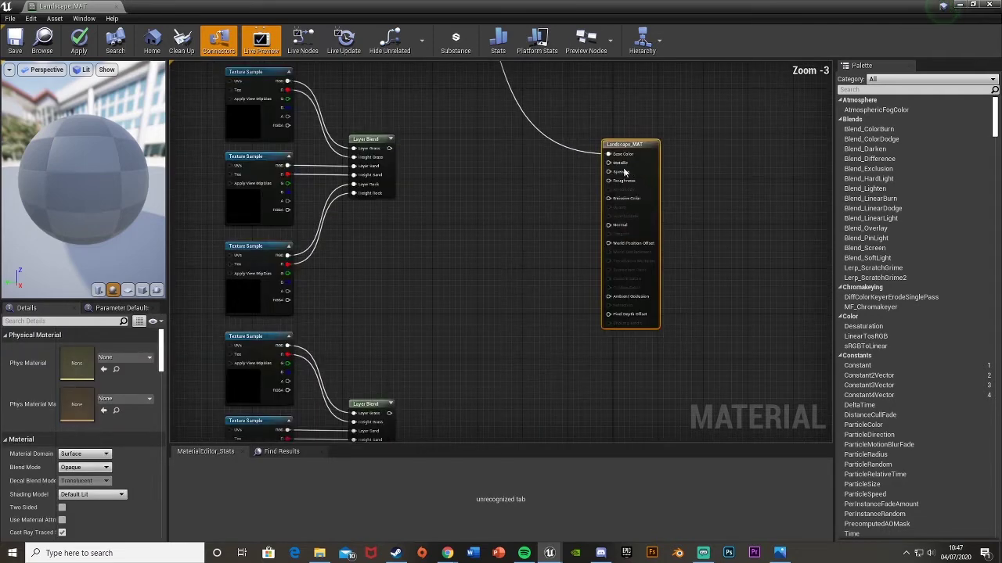
left_click_drag(628, 147, 633, 128)
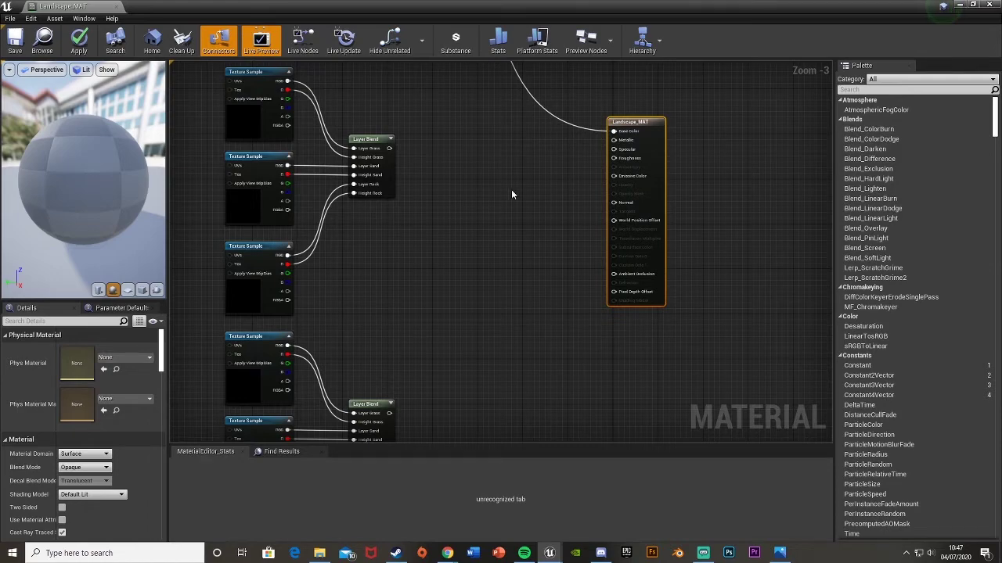
- Select both pasted groups and shift them sideways to line up with the original texture samples
right_click_drag(511, 194, 696, 282)
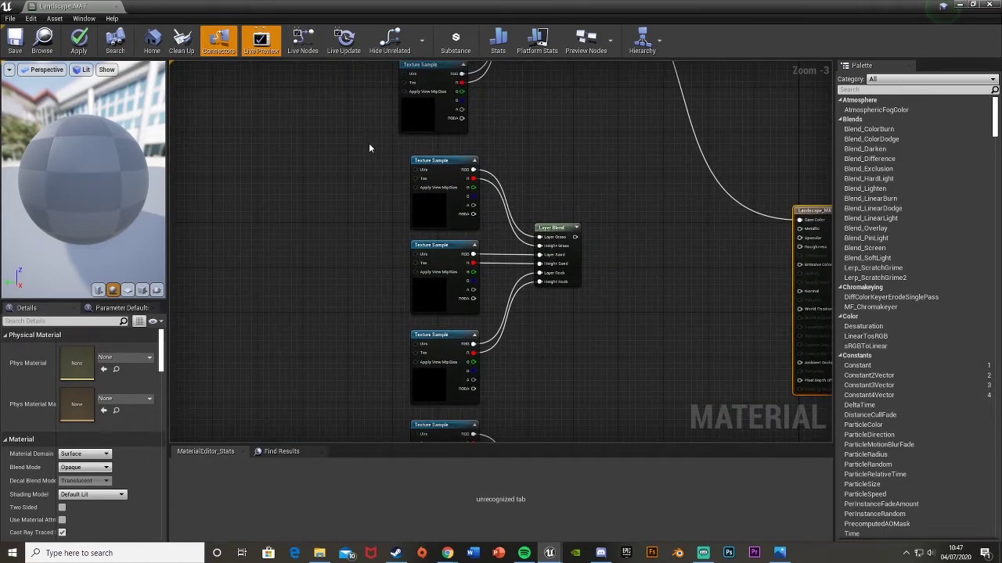
scroll(370, 146, "down", 2)
right_click_drag(392, 216, 393, 201)
left_click_drag(369, 137, 474, 422)
right_click_drag(436, 257, 455, 316)
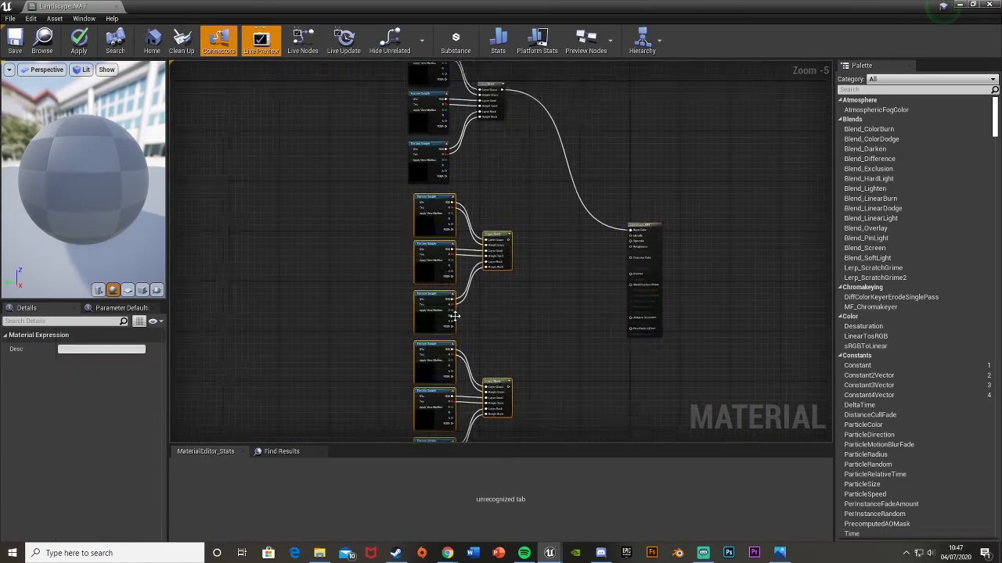
scroll(455, 317, "up", 4)
right_click_drag(397, 127, 412, 213)
left_click_drag(406, 199, 390, 196)
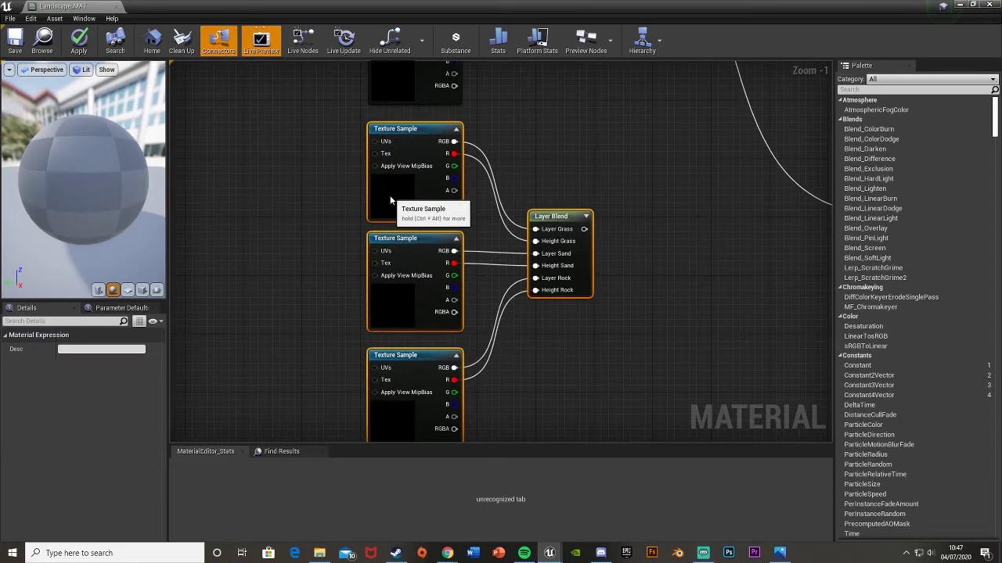
left_click(673, 167)
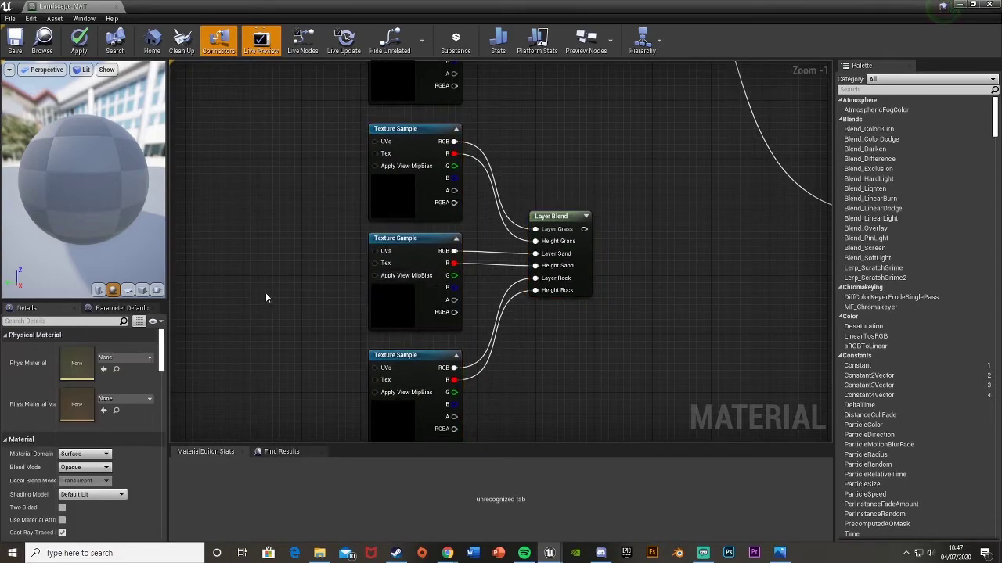
- Assign the Ground037_2K_Specular texture to the grass texture sample of the middle group
right_click_drag(406, 202, 398, 224)
left_click(411, 169)
right_click_drag(411, 170, 422, 424)
right_click_drag(407, 293, 434, 83)
right_click_drag(481, 262, 476, 220)
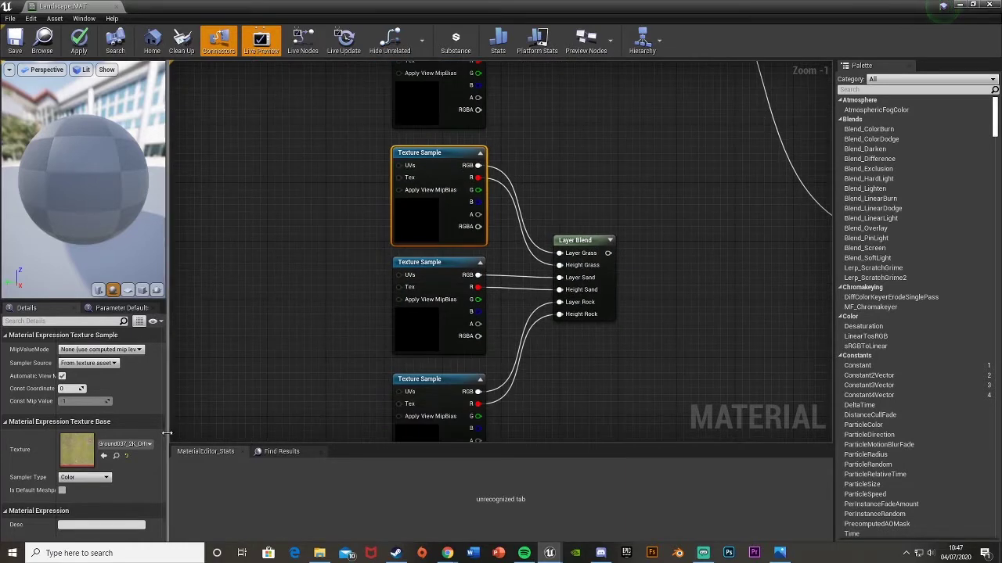
left_click(144, 445)
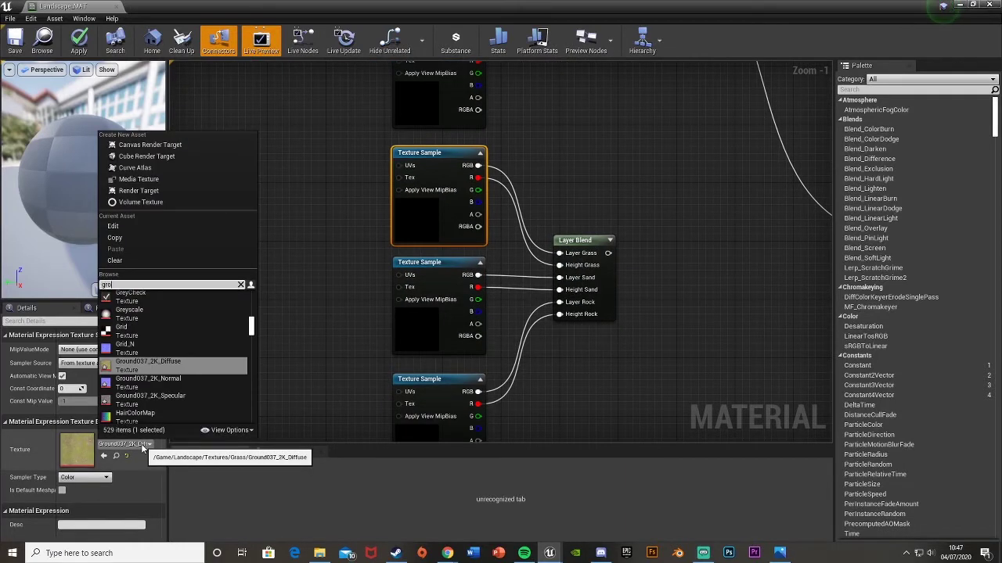
type("ground spe")
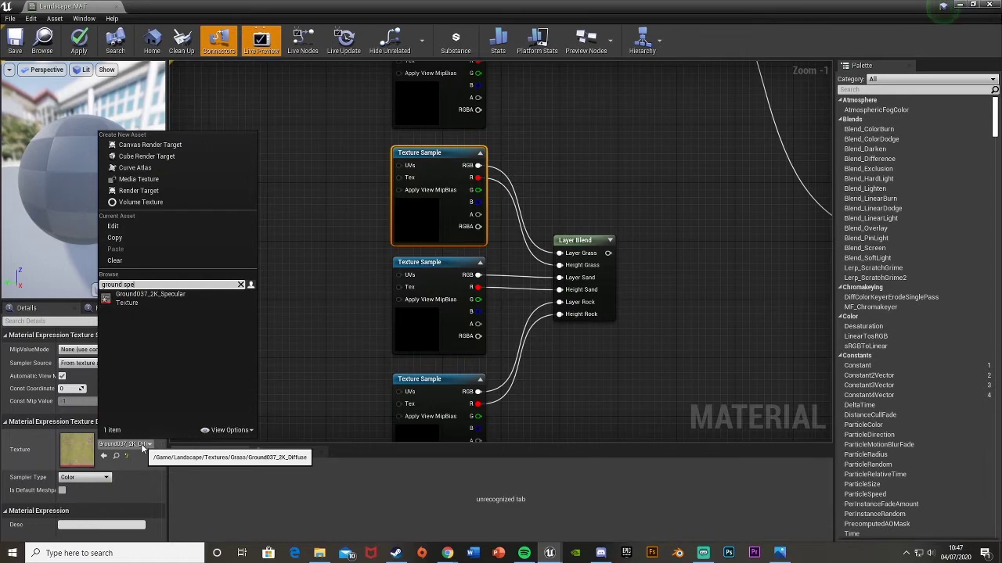
left_click(160, 297)
- Assign the Sand_2K_Specular texture to the sand texture sample of the middle group
left_click(435, 324)
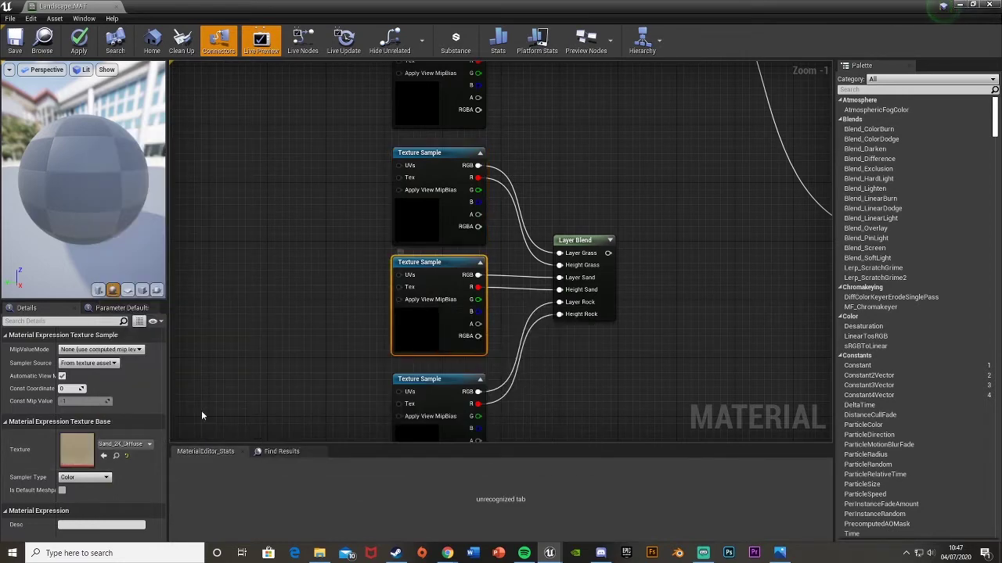
left_click(132, 444)
type("sand sp")
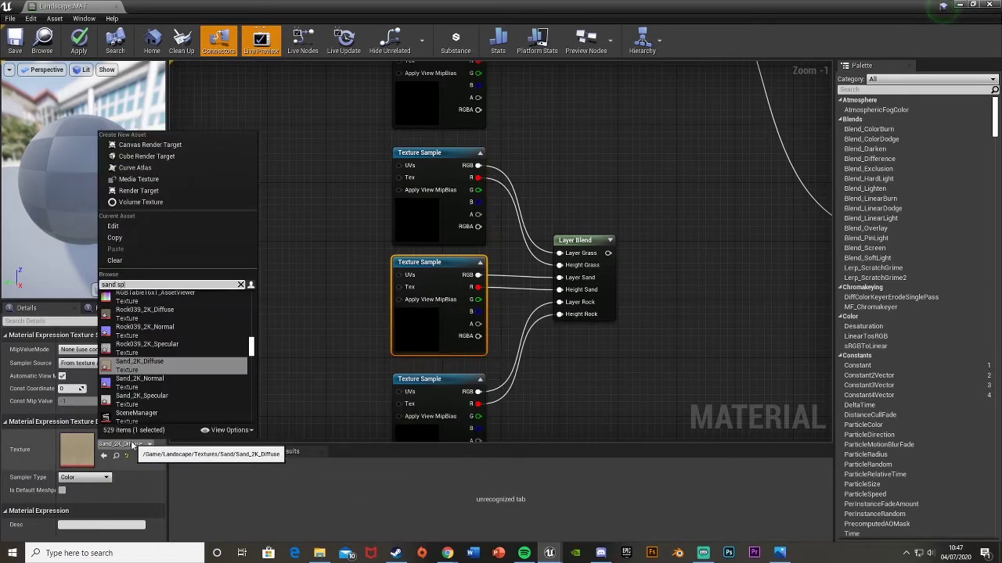
type("e")
left_click(171, 301)
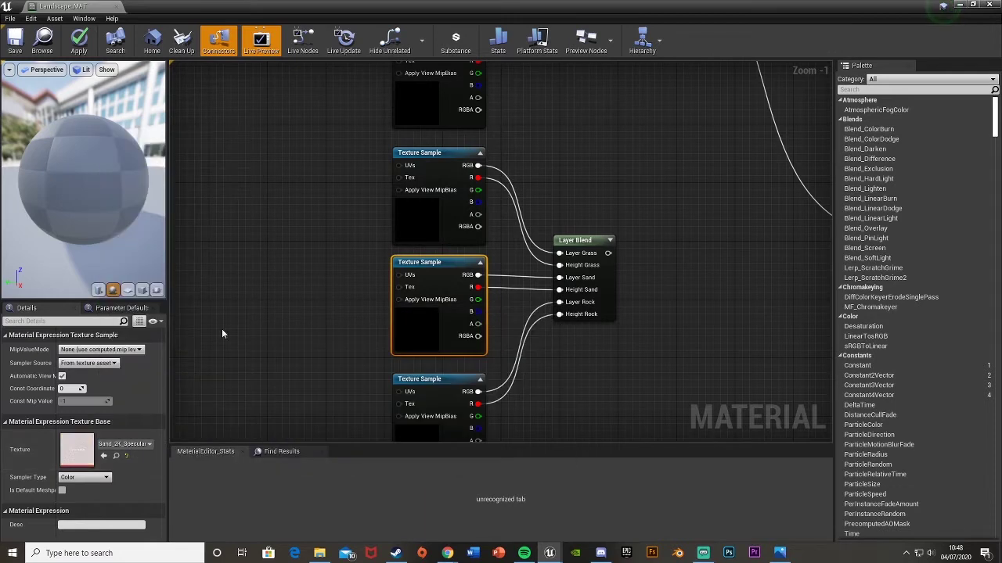
- Assign the Rock039_2K_Specular texture to the rock texture sample of the middle group
right_click_drag(432, 398, 424, 241)
left_click(416, 298)
left_click(118, 444)
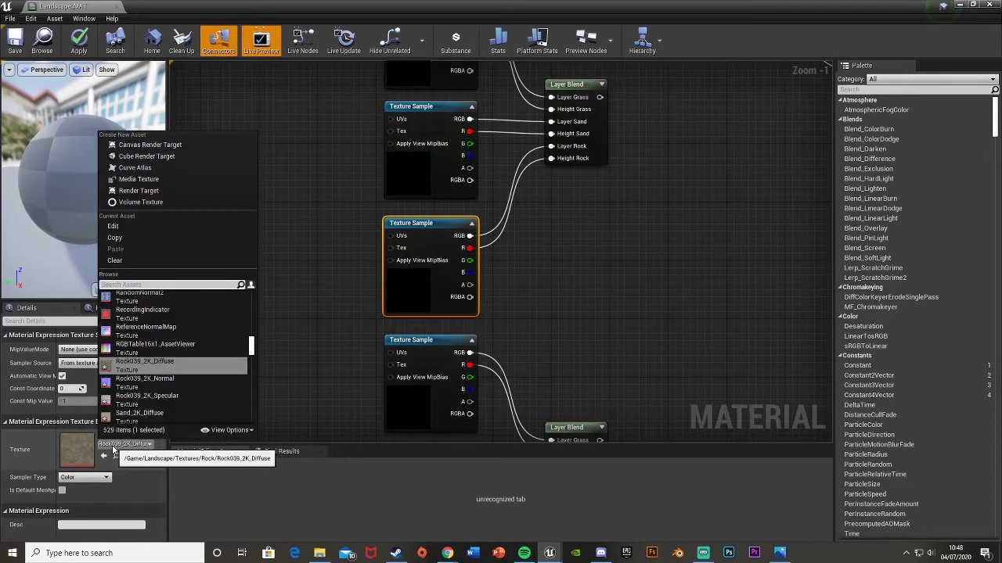
type("rock spe")
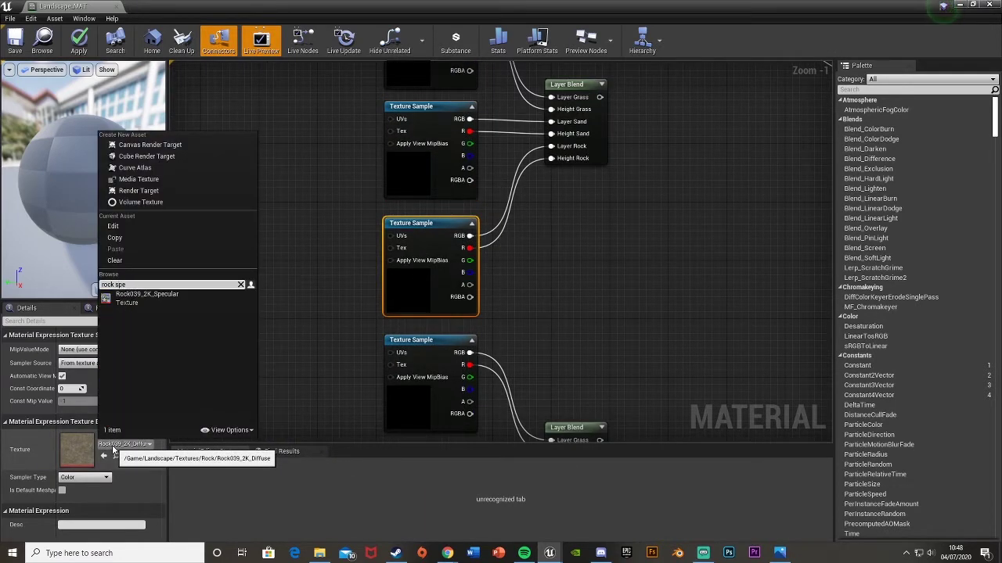
left_click(157, 301)
- Assign the Ground037_2K_Normal texture to the grass texture sample of the lowest group
right_click_drag(590, 327, 566, 176)
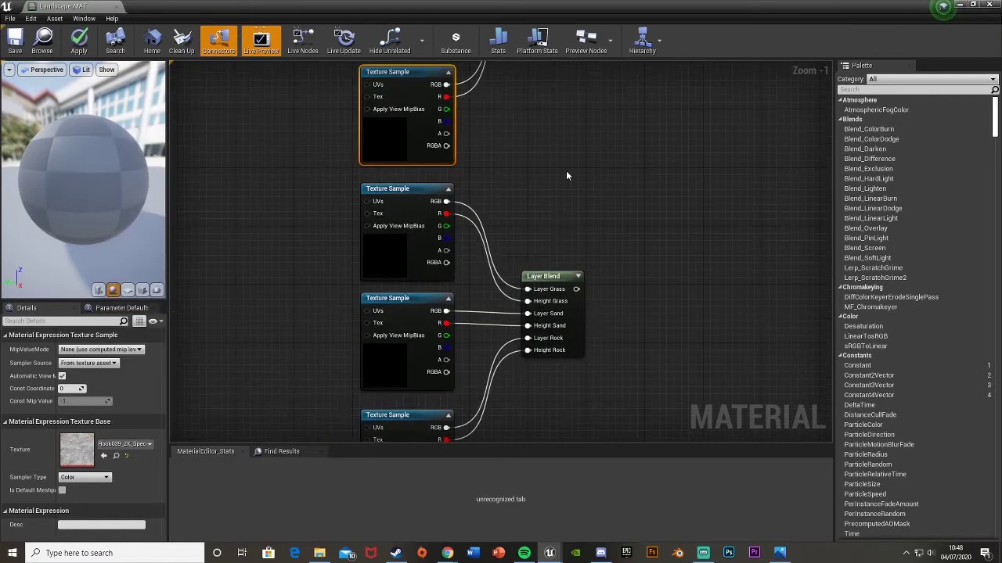
left_click(397, 264)
left_click(146, 444)
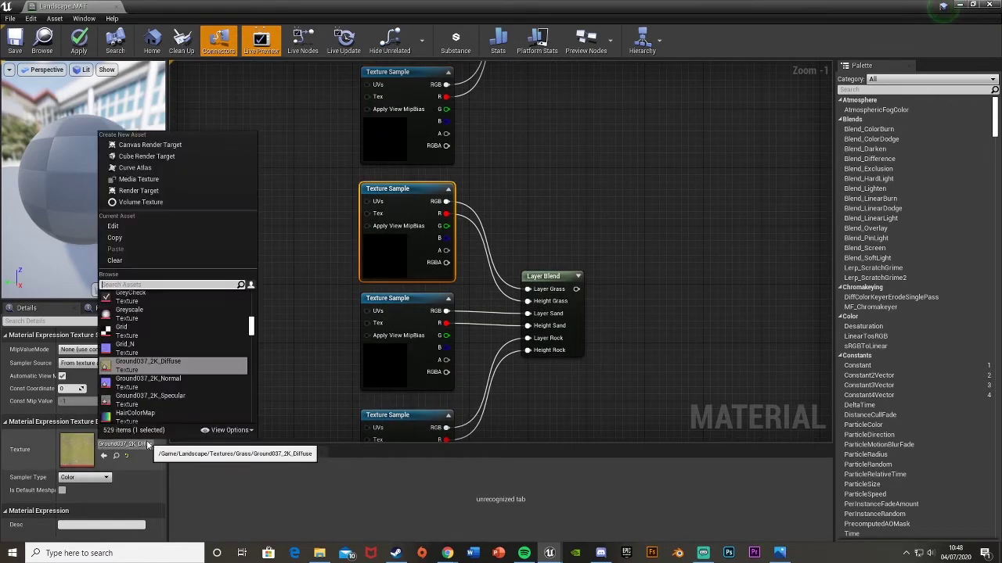
type("ground")
type(" nor")
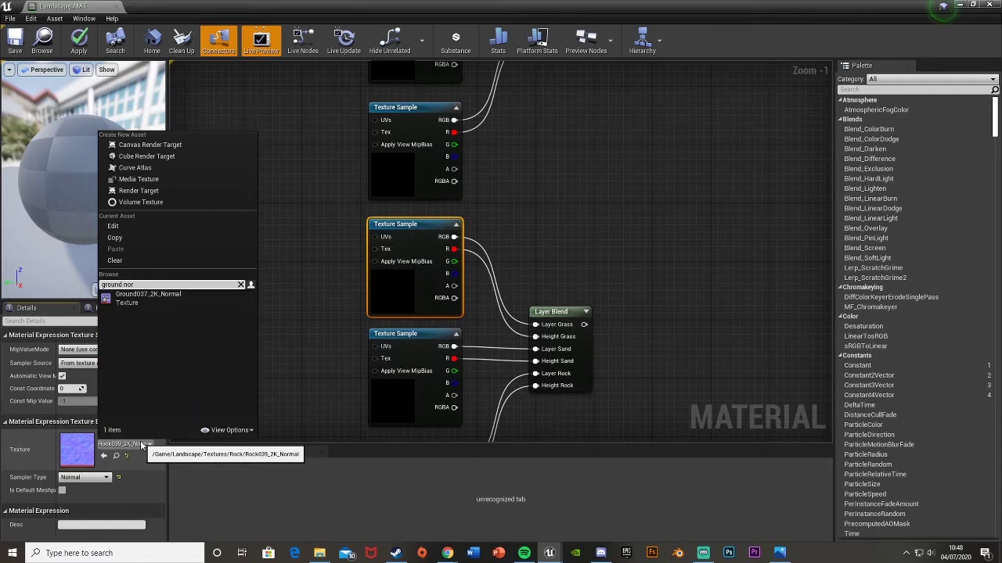
left_click(158, 295)
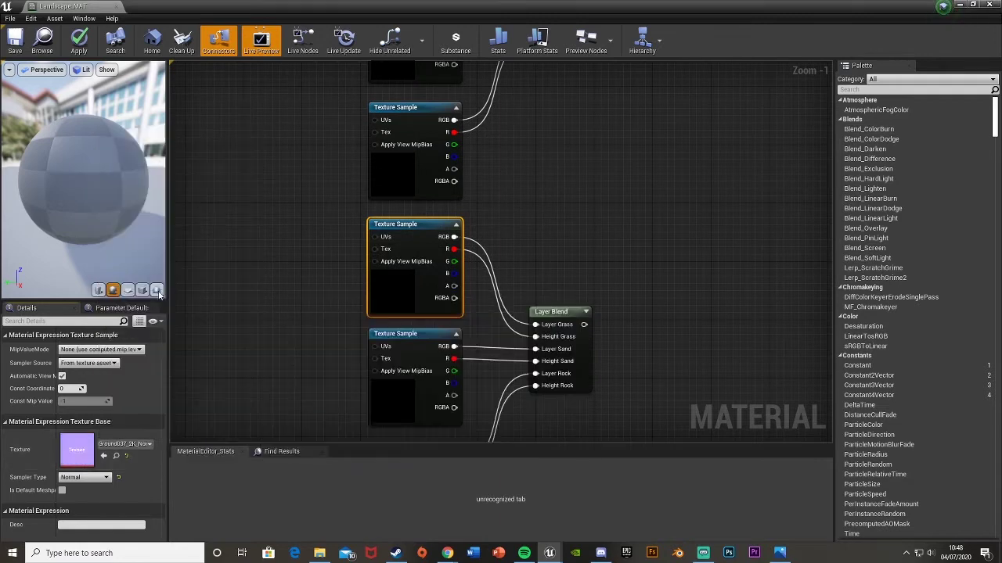
- Assign the Sand_2K_Normal texture to the sand texture sample of the lowest group
left_click(429, 418)
left_click(128, 445)
type("sand ")
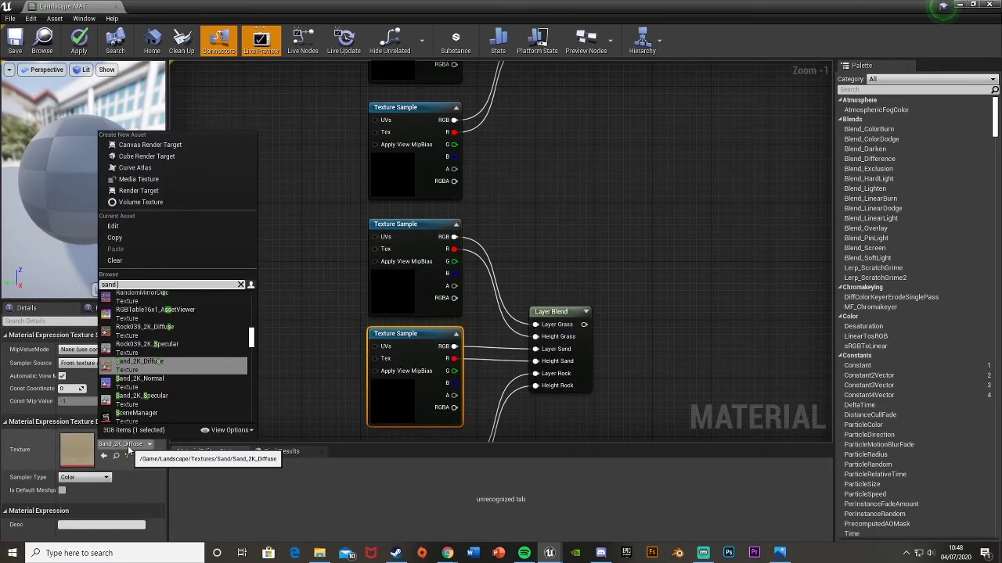
type("nor")
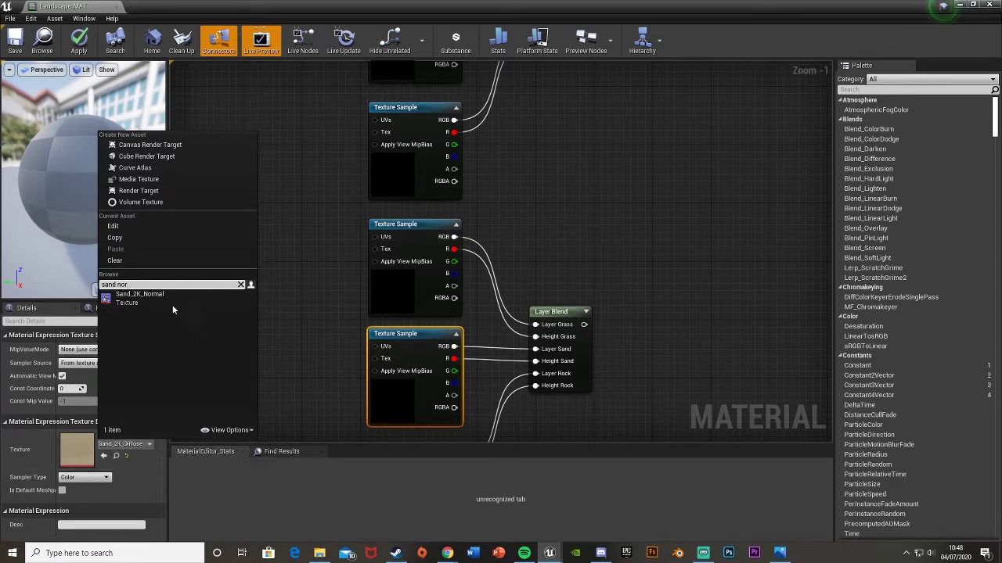
left_click(157, 301)
- Assign the Rock039_2K_Normal texture to the rock texture sample of the lowest group
right_click_drag(286, 339, 292, 162)
left_click(391, 325)
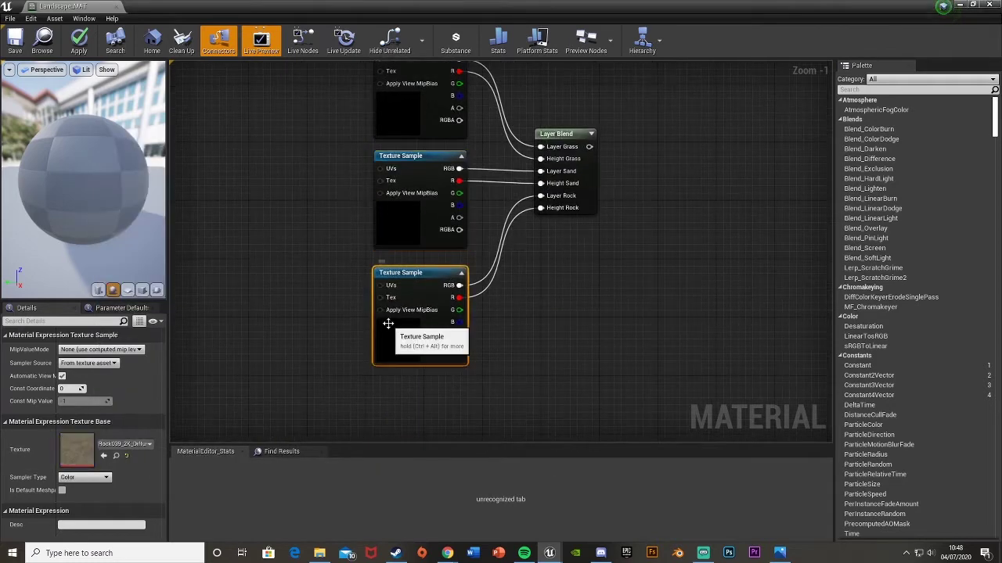
left_click(125, 445)
type("rock nor")
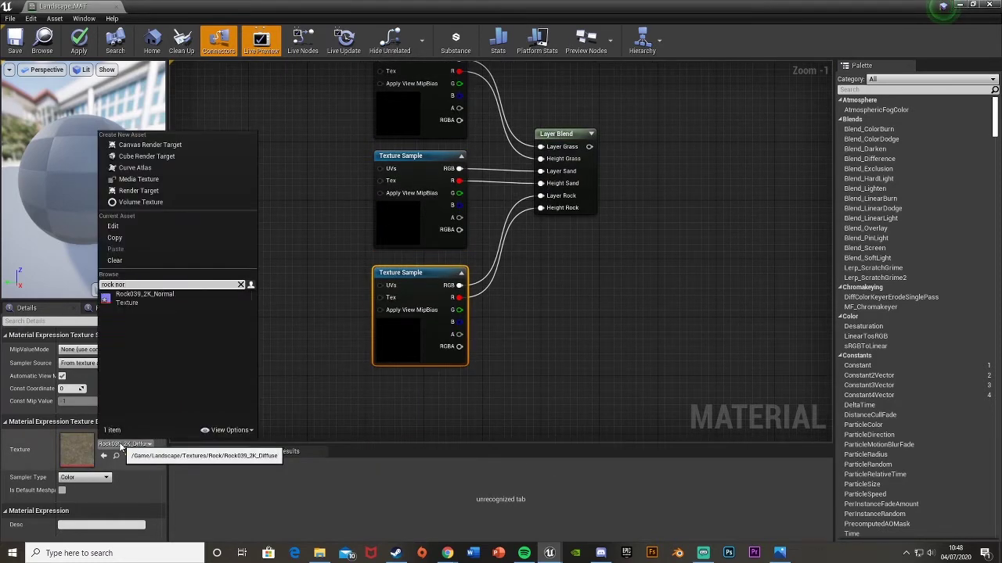
left_click(156, 301)
- Connect the middle Layer Blend to the Specular input of Landscape_MAT and the lowest Layer Blend to its Normal input
key("Home")
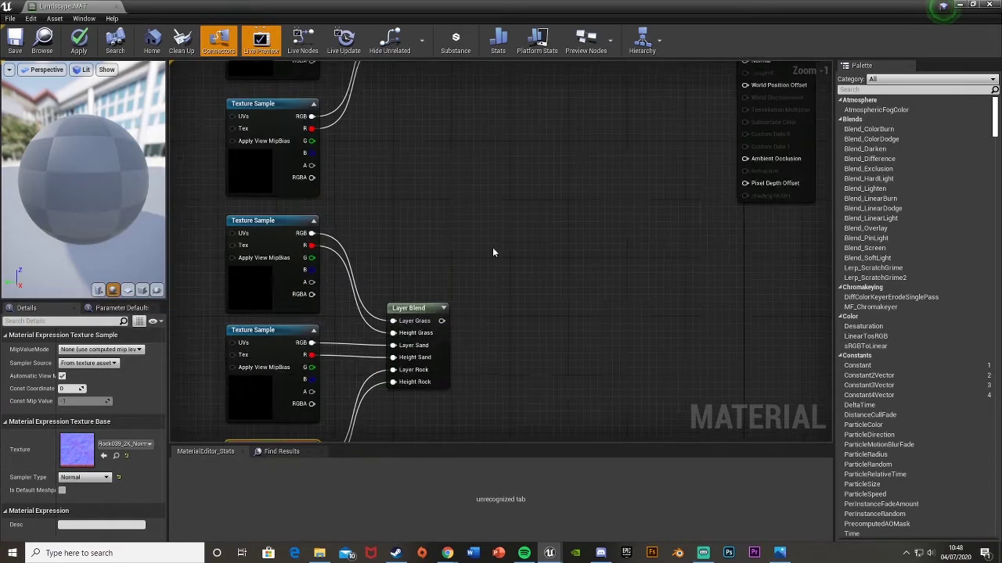
left_click_drag(404, 259, 710, 270)
right_click_drag(507, 328, 583, 160)
right_click_drag(488, 430, 470, 403)
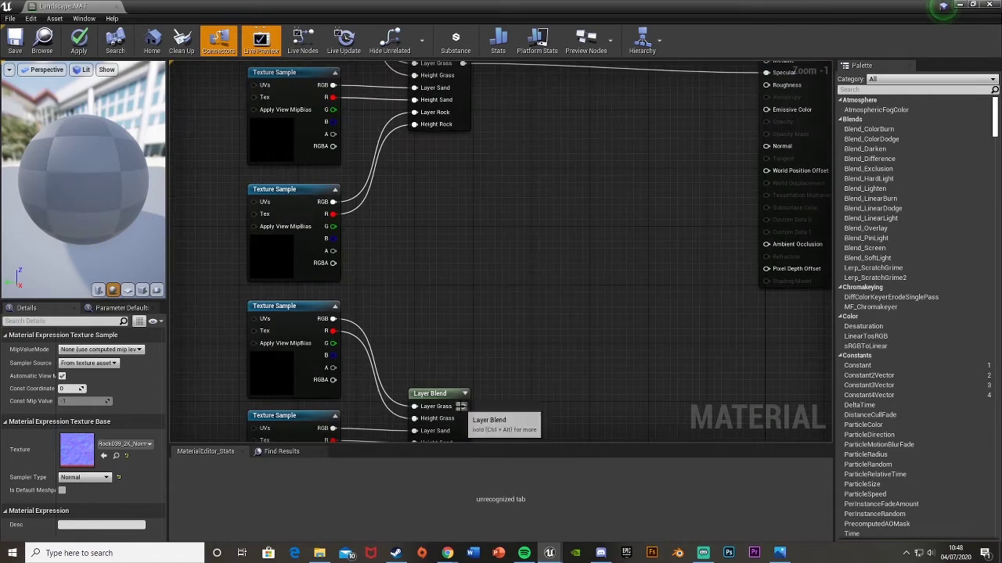
left_click_drag(463, 406, 766, 207)
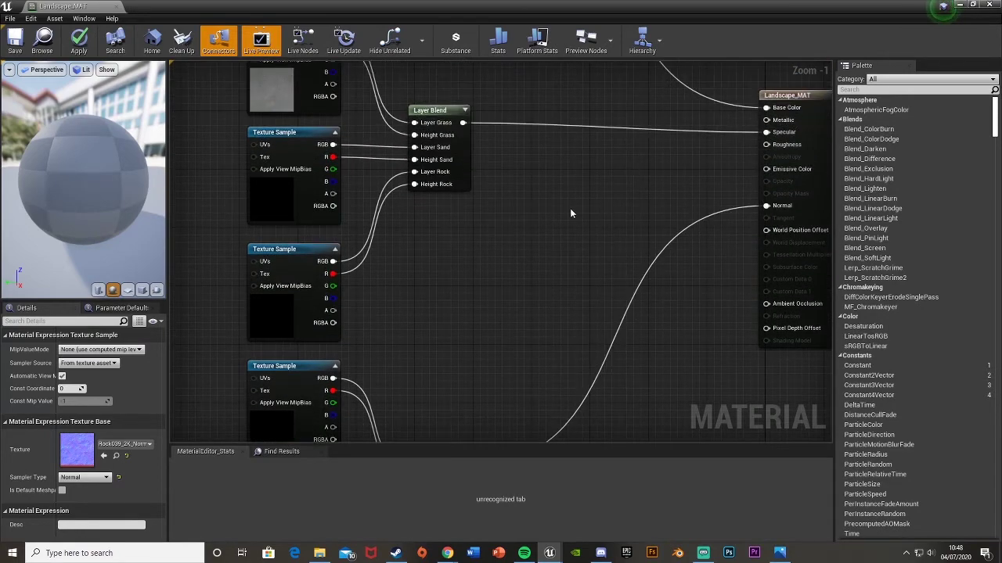
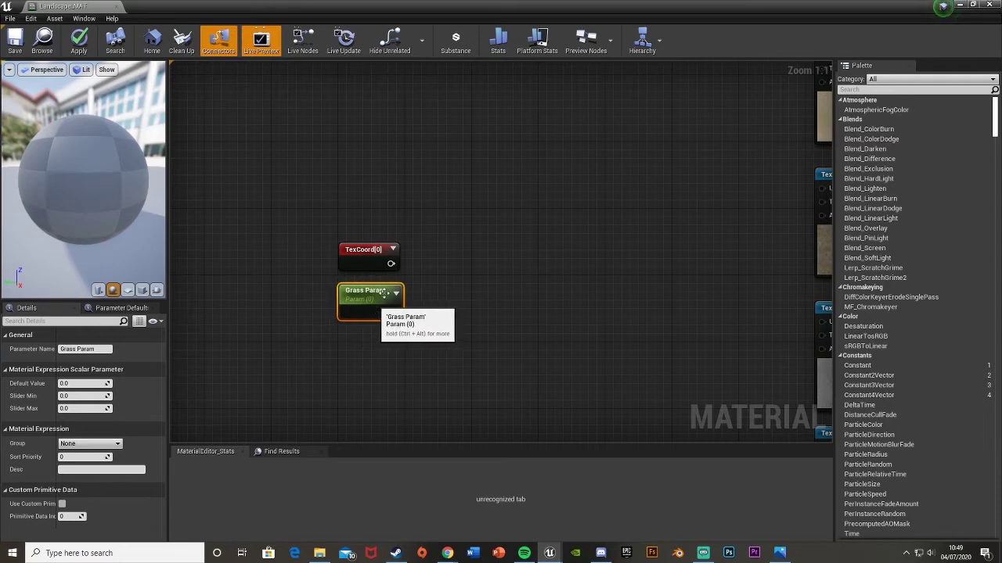
- Feed TexCoord and Grass Param into inputs A and B of a new Multiply node and set Grass Param's default value to 1.0
left_click_drag(391, 264, 463, 263)
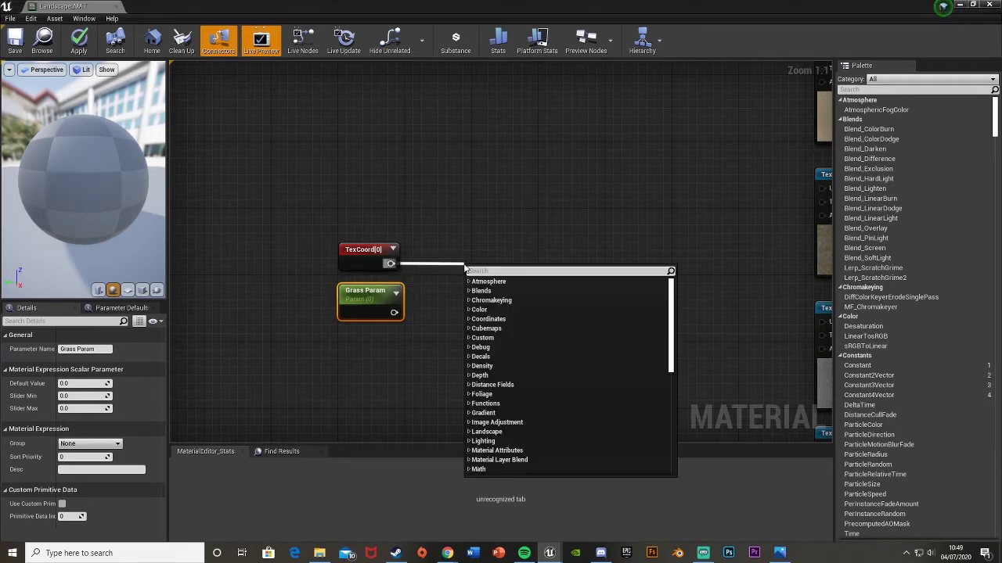
type("mult")
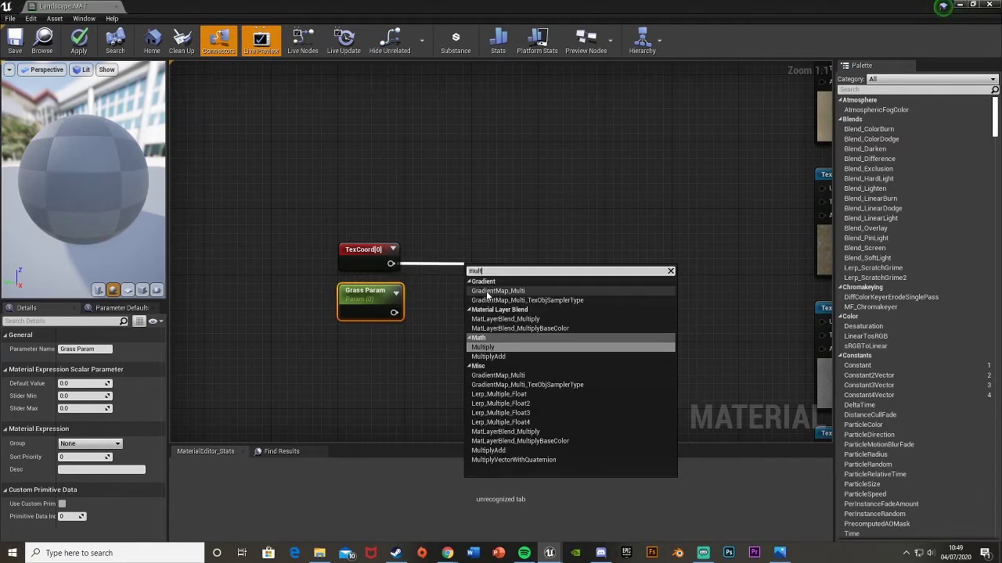
key("Return")
left_click_drag(483, 274, 482, 252)
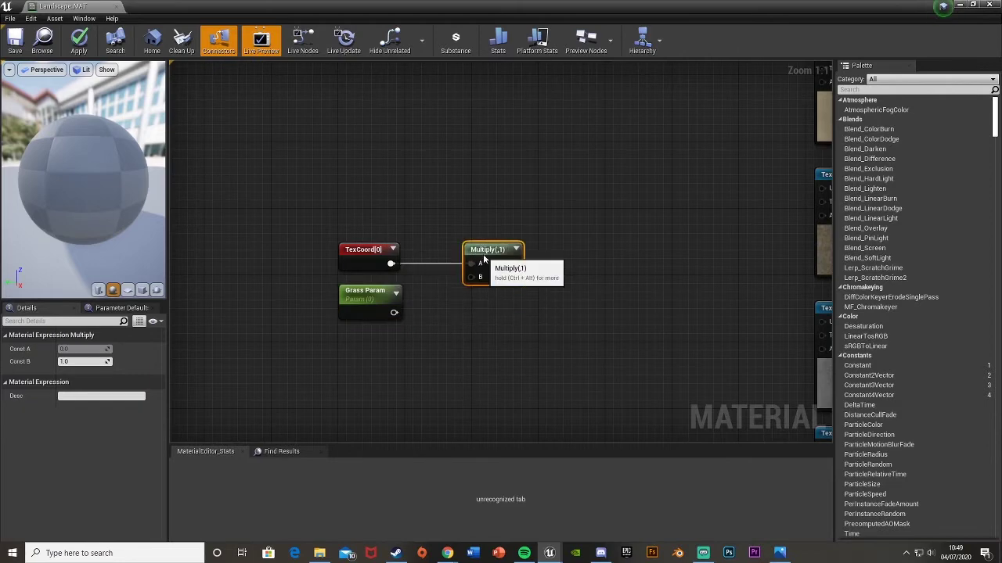
left_click_drag(394, 312, 472, 279)
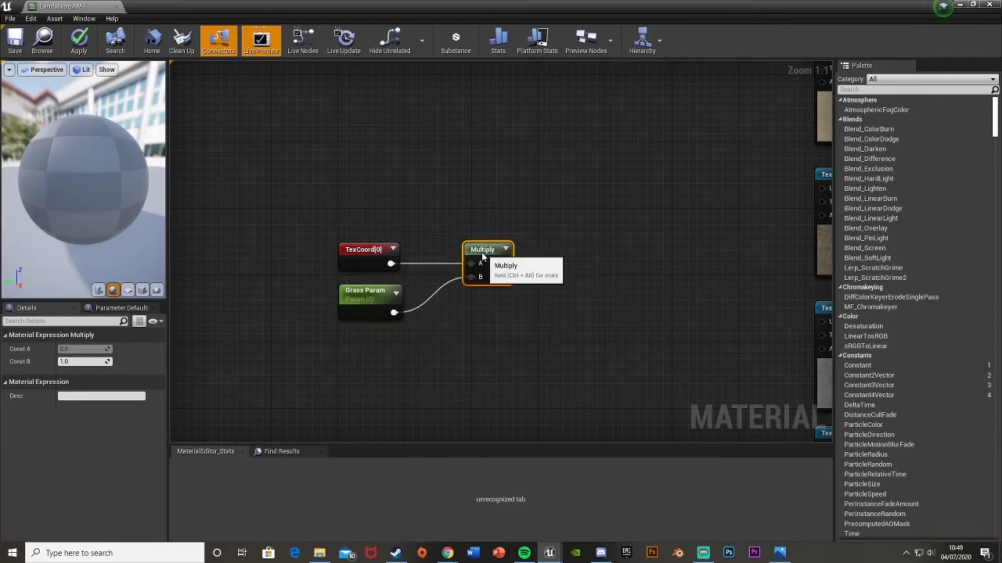
left_click(350, 300)
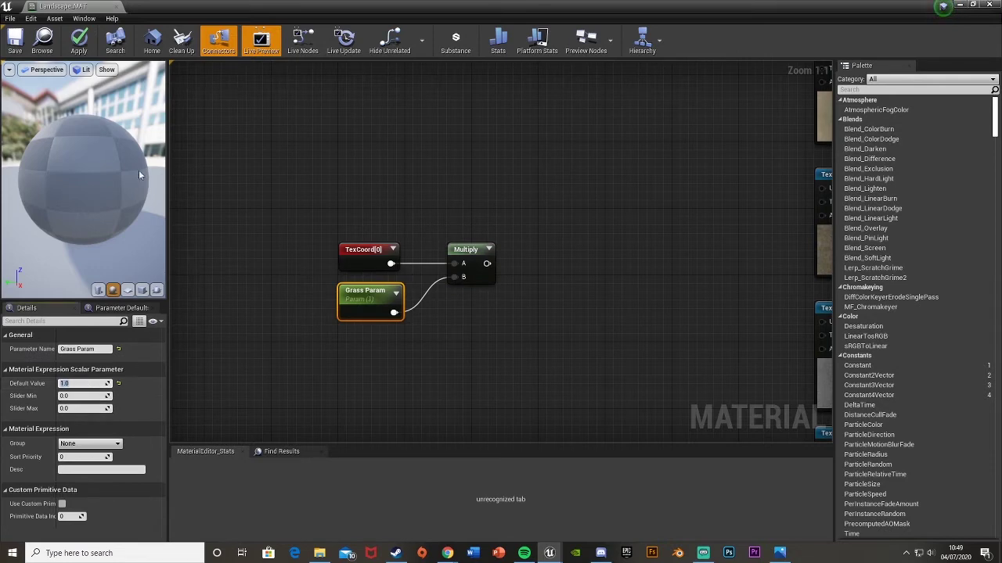
left_click(474, 213)
- Connect the Multiply output to the UVs input of the grass texture sample in each of the three groups
right_click_drag(474, 214, 385, 274)
scroll(384, 274, "down", 3)
right_click_drag(401, 313, 362, 368)
left_click_drag(356, 370, 580, 145)
right_click_drag(548, 311, 501, 258)
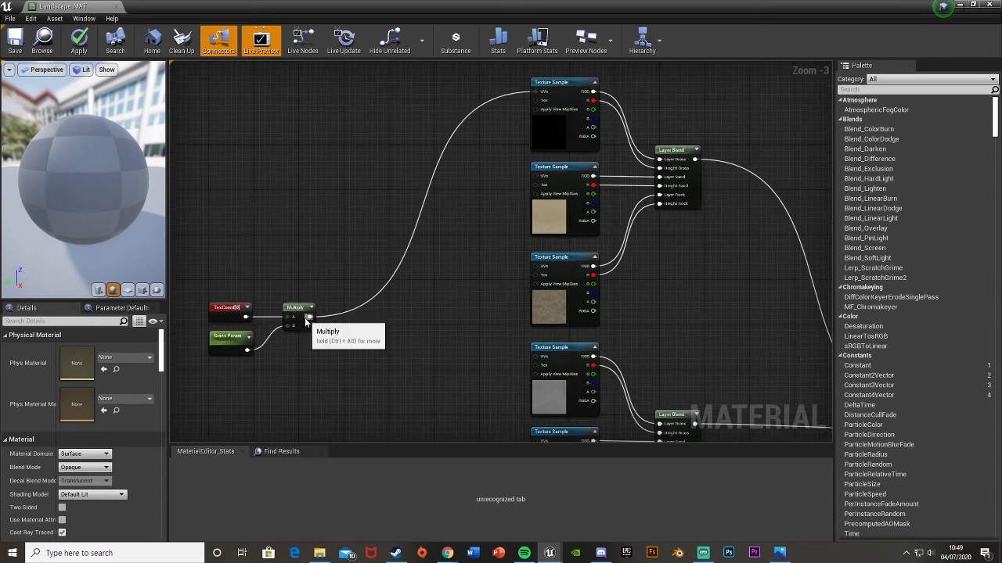
left_click_drag(311, 316, 538, 360)
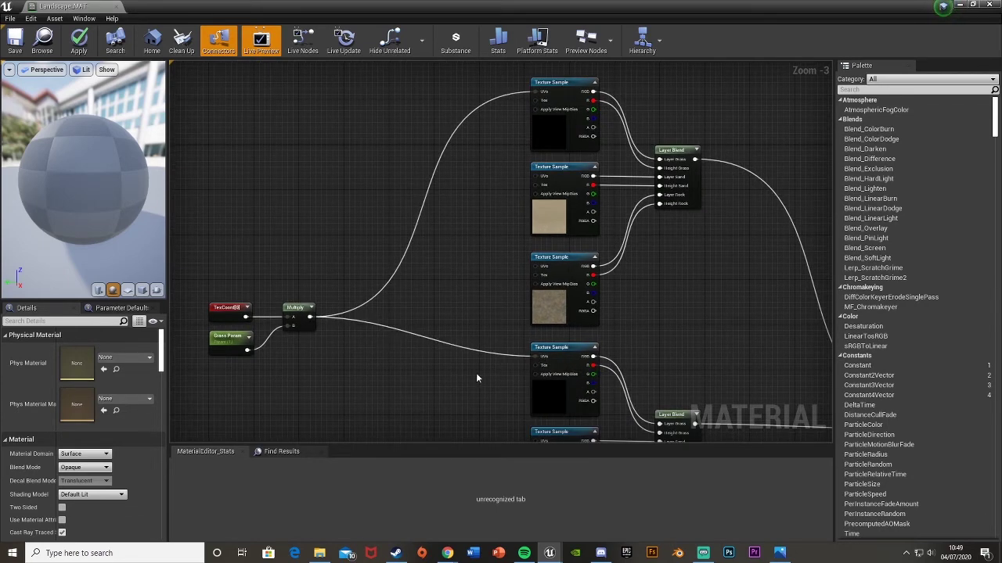
right_click_drag(358, 358, 380, 197)
left_click_drag(332, 157, 558, 263)
- Move the TexCoord, Grass Param and Multiply nodes together until they are level with the middle group's grass texture sample
right_click_drag(452, 149, 484, 350)
right_click_drag(405, 188, 432, 232)
left_click_drag(240, 147, 384, 238)
left_click_drag(284, 185, 301, 229)
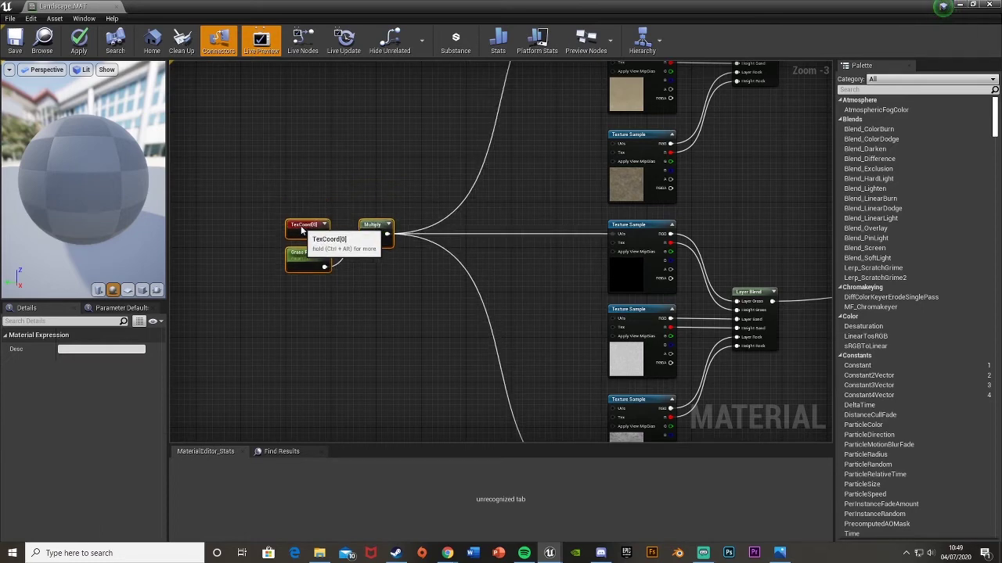
scroll(357, 309, "up", 3)
left_click(362, 321)
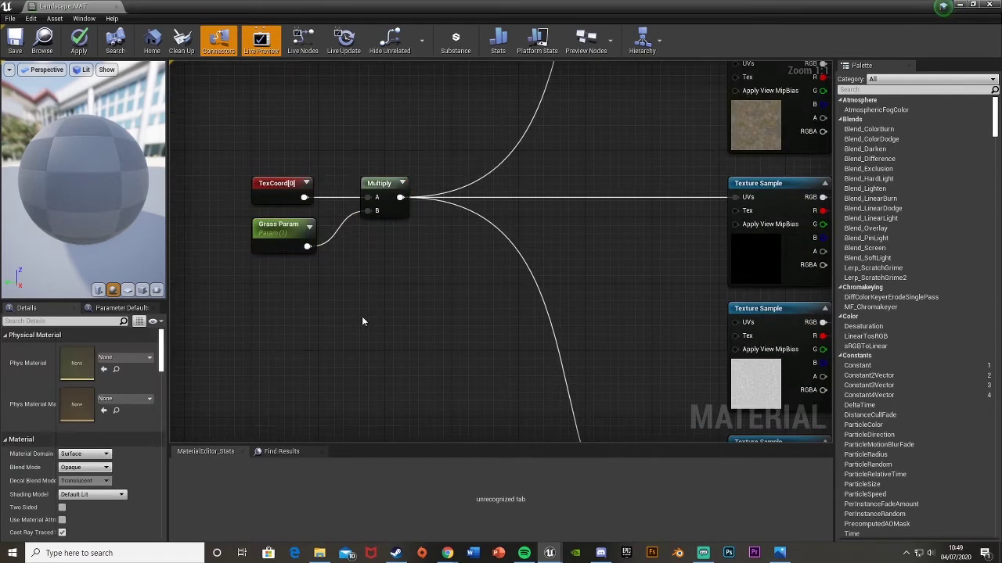
- Copy the TexCoord, Grass Param and Multiply nodes and paste the set twice below the original
right_click_drag(365, 306, 409, 255)
scroll(528, 279, "down", 2)
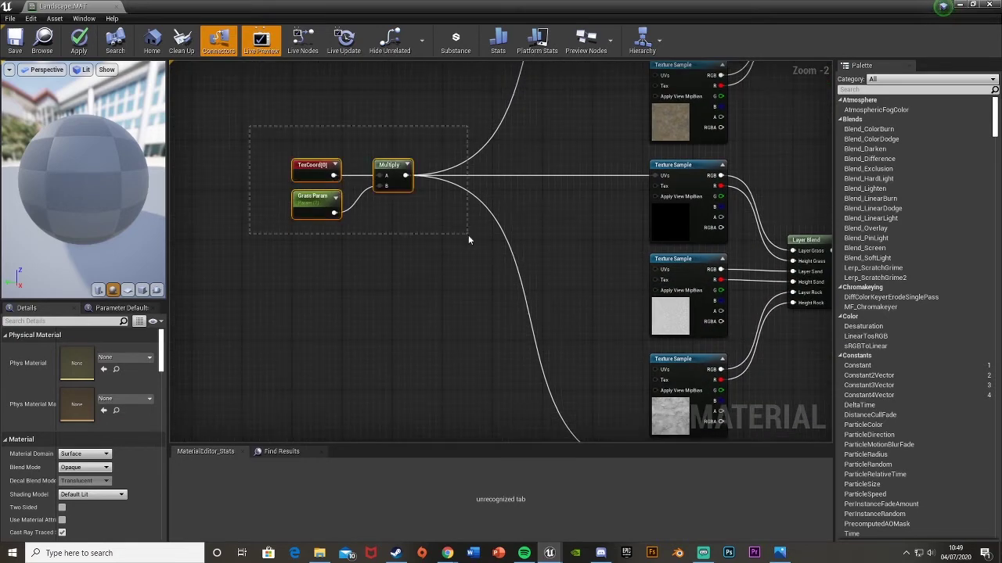
left_click_drag(468, 239, 399, 237)
key("ctrl+c")
key("ctrl+v")
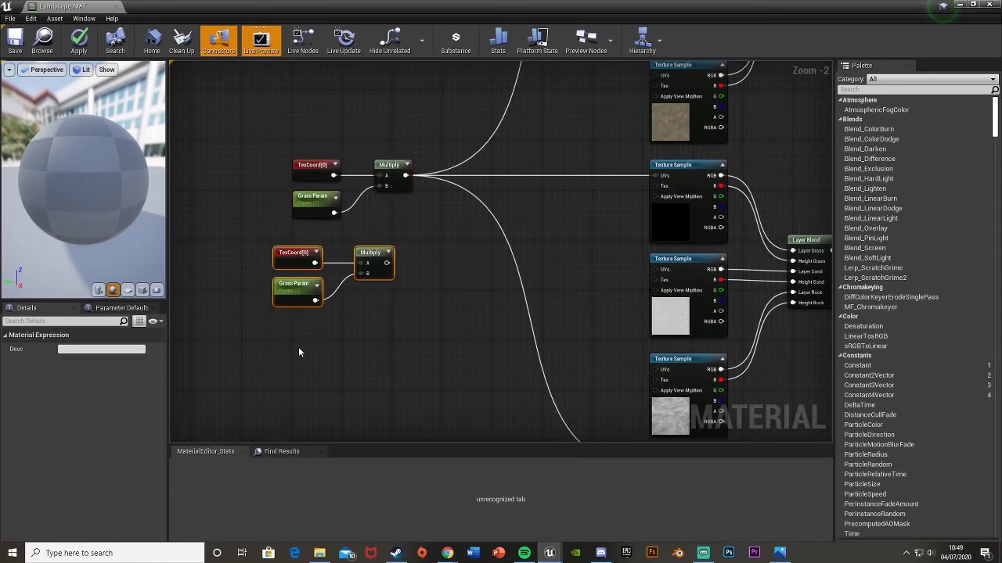
key("ctrl+v")
- Move both pasted tiling sets so they line up in a column directly beneath the original set
right_click_drag(298, 349, 321, 358)
scroll(321, 294, "up", 2)
left_click_drag(277, 234, 423, 309)
left_click_drag(317, 250, 345, 232)
left_click_drag(277, 351, 403, 430)
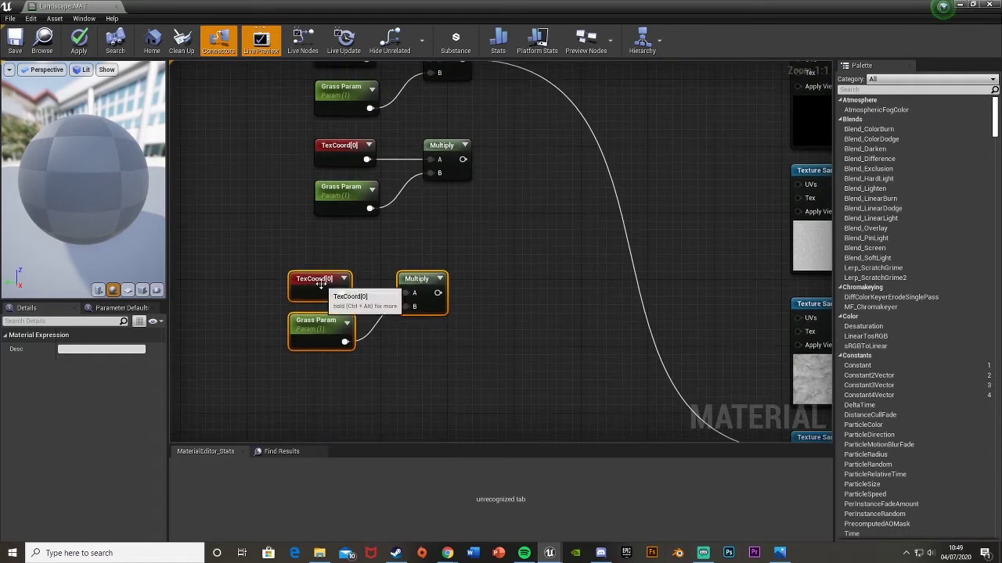
left_click_drag(321, 284, 347, 242)
left_click(452, 316)
right_click_drag(457, 320, 410, 418)
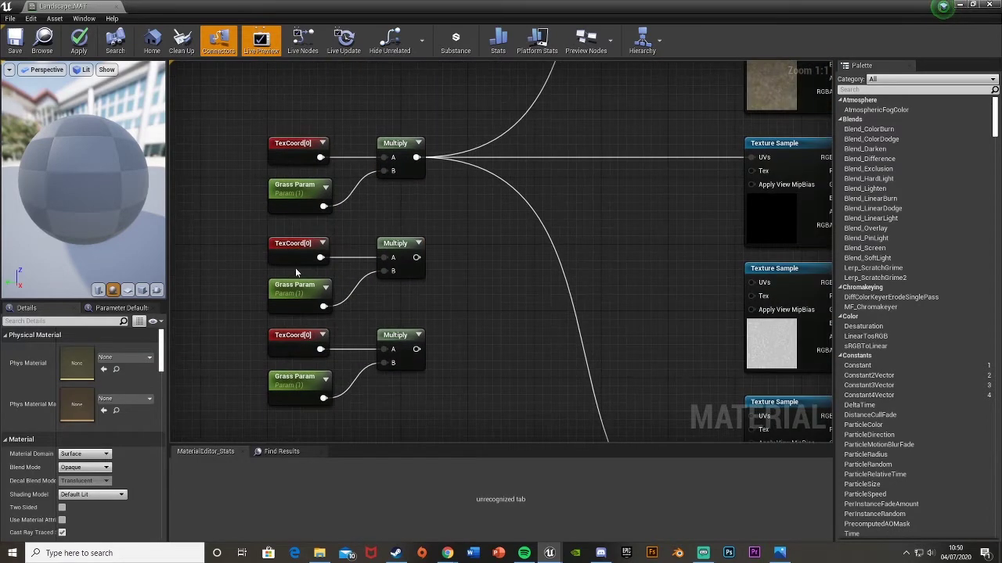
- Rename the parameter in the second tiling set Sand Param and the one in the third set Rock Param
left_click(296, 301)
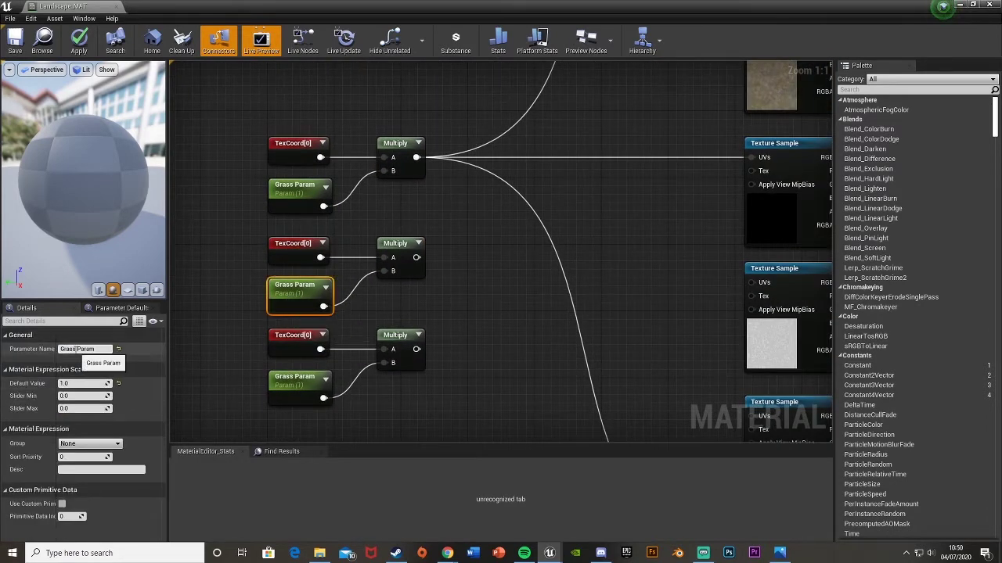
left_click(290, 399)
left_click(73, 349)
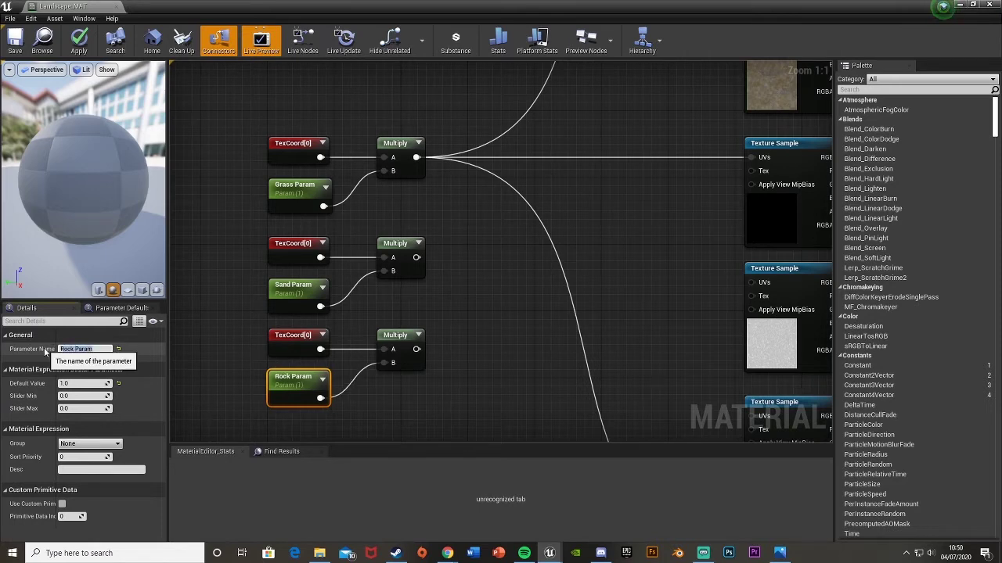
- Connect the Sand Param Multiply output to the UVs of the sand diffuse, specular and normal texture samples
left_click(535, 200)
right_click_drag(529, 201, 443, 282)
scroll(423, 305, "down", 4)
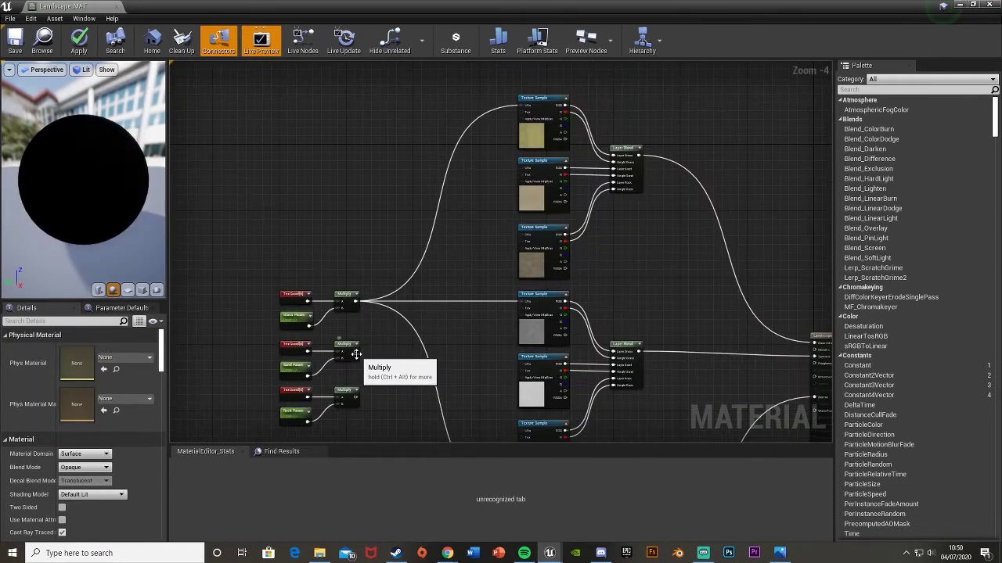
left_click_drag(354, 351, 527, 171)
scroll(526, 171, "up", 5)
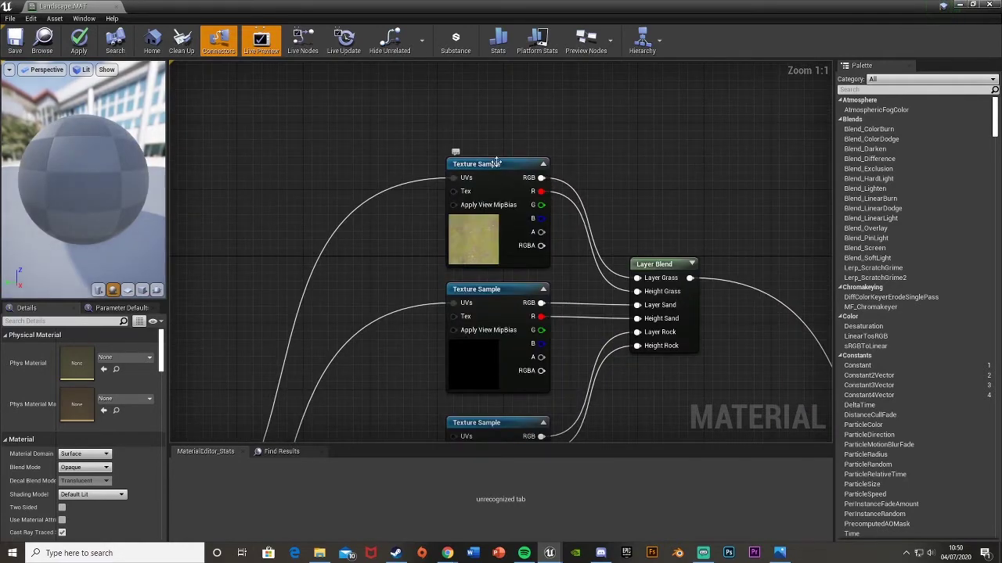
scroll(421, 278, "down", 3)
right_click_drag(432, 331, 539, 93)
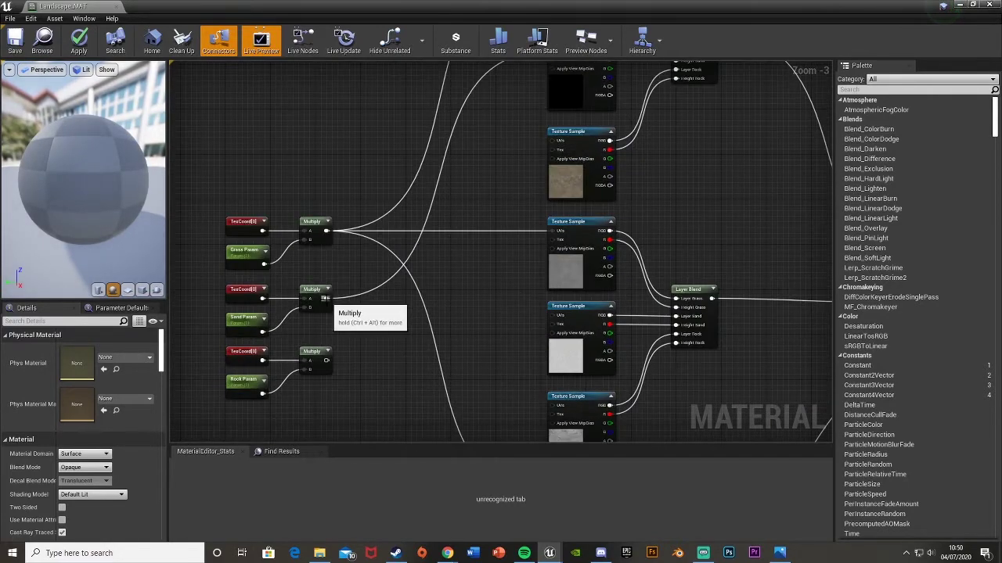
left_click_drag(324, 298, 552, 316)
right_click_drag(514, 366, 465, 234)
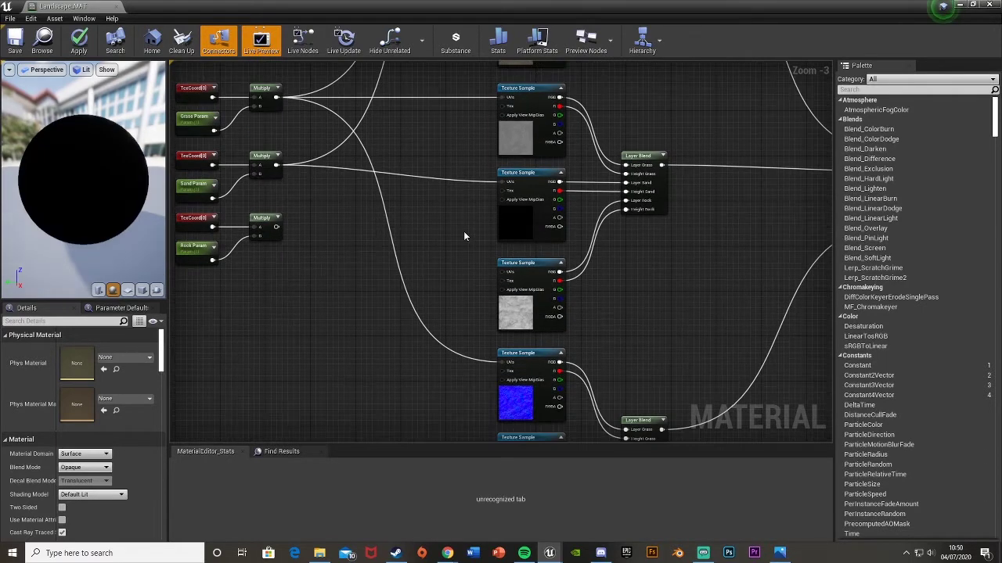
left_click_drag(277, 166, 507, 227)
- Connect the Rock Param Multiply output to the UVs of the rock diffuse, specular and normal texture samples
right_click_drag(324, 124, 379, 357)
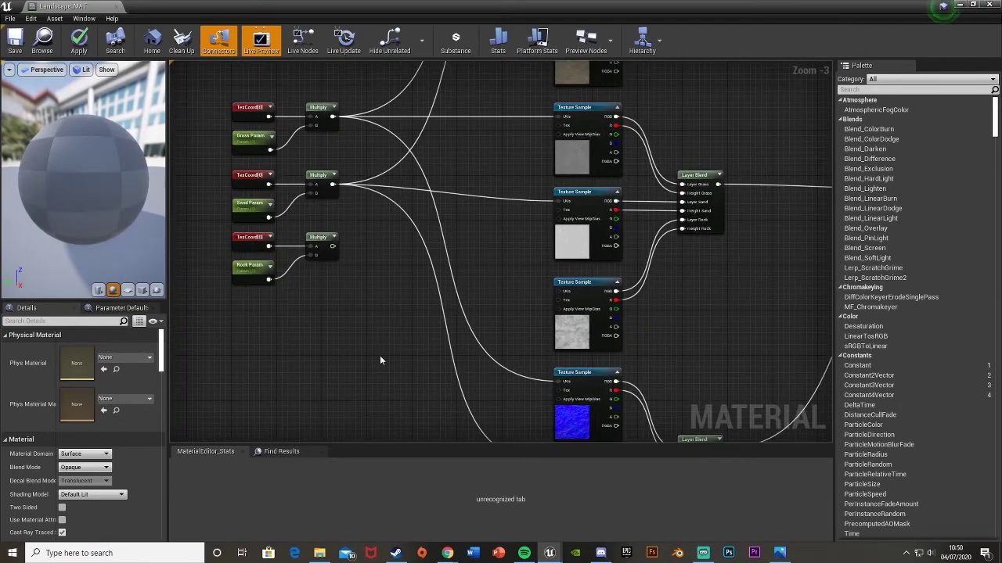
right_click_drag(364, 228, 307, 429)
left_click_drag(293, 426, 517, 207)
right_click_drag(447, 338, 435, 163)
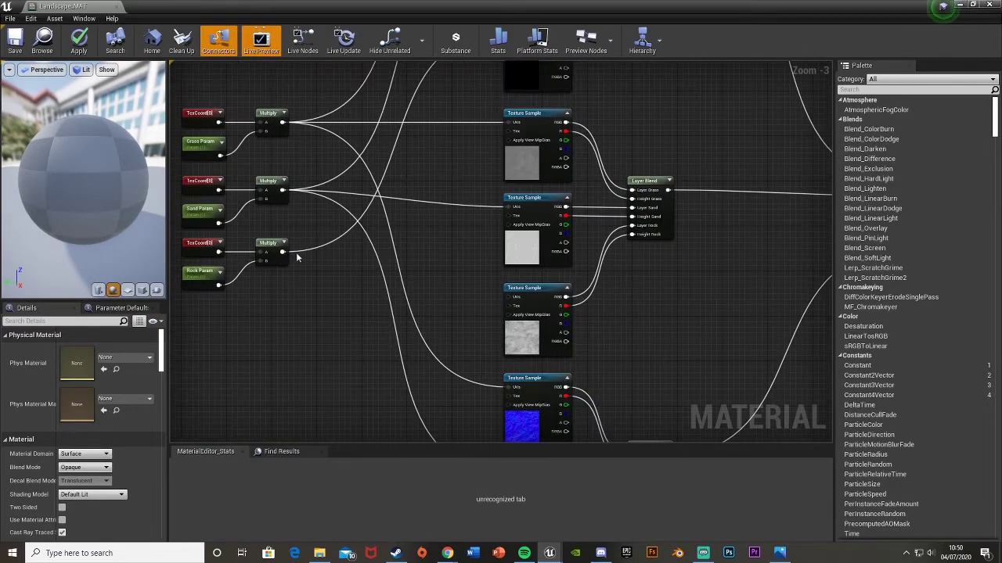
left_click_drag(284, 256, 508, 297)
right_click_drag(402, 319, 393, 249)
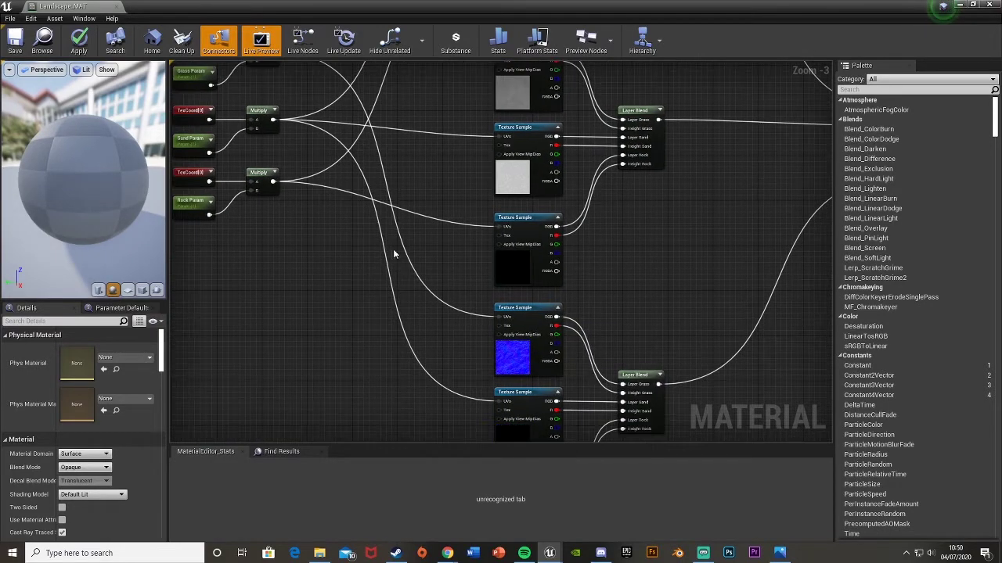
left_click_drag(273, 182, 499, 282)
- Select all nodes except the Landscape_MAT result node and move them left to make room before it
right_click_drag(499, 282, 438, 339)
scroll(394, 226, "down", 3)
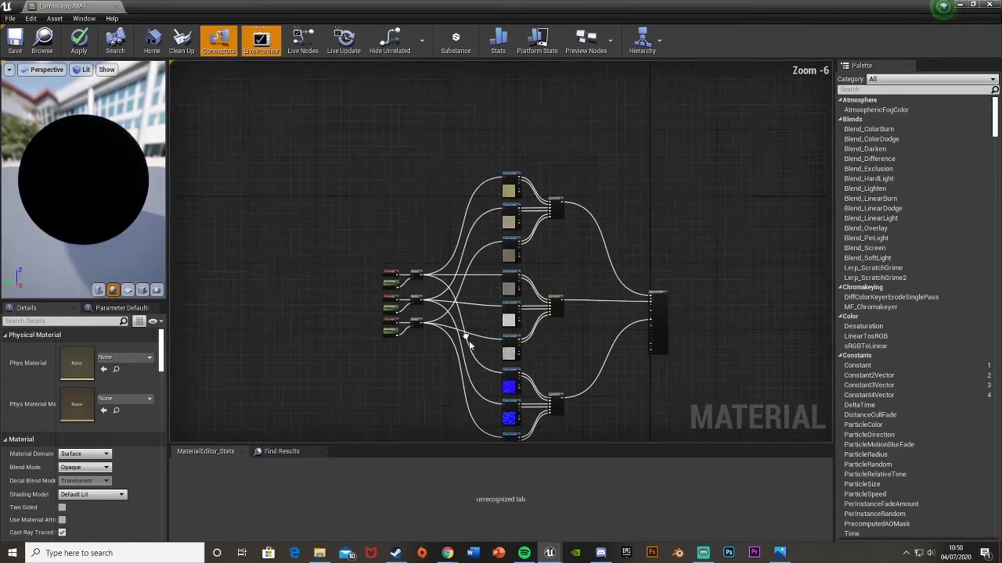
left_click_drag(512, 332, 597, 378)
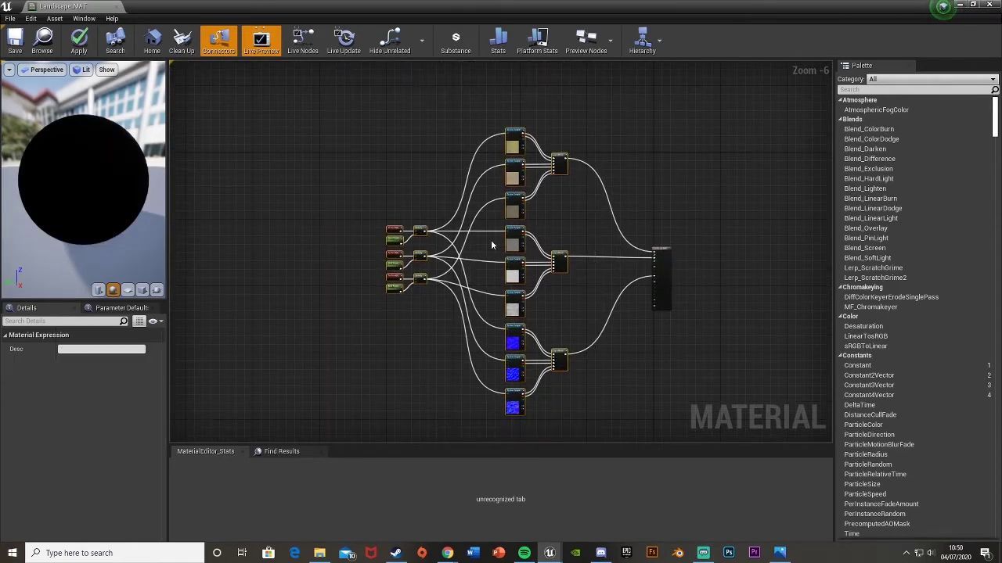
scroll(488, 240, "up", 2)
left_click_drag(559, 311, 471, 306)
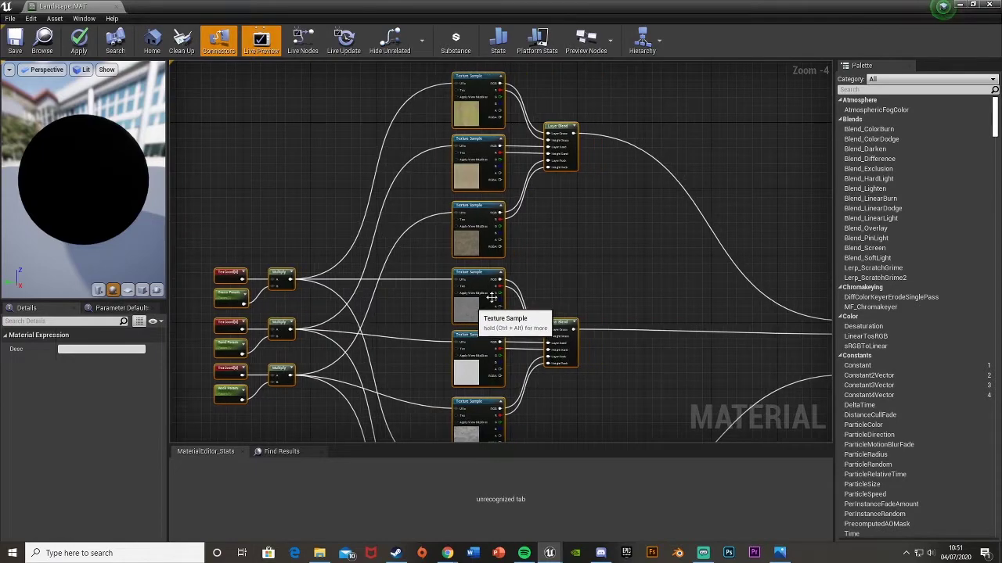
left_click(692, 270)
- Copy the three diffuse texture samples and paste them in a column between the specular Layer Blend and the Landscape_MAT node
right_click_drag(696, 270, 549, 354)
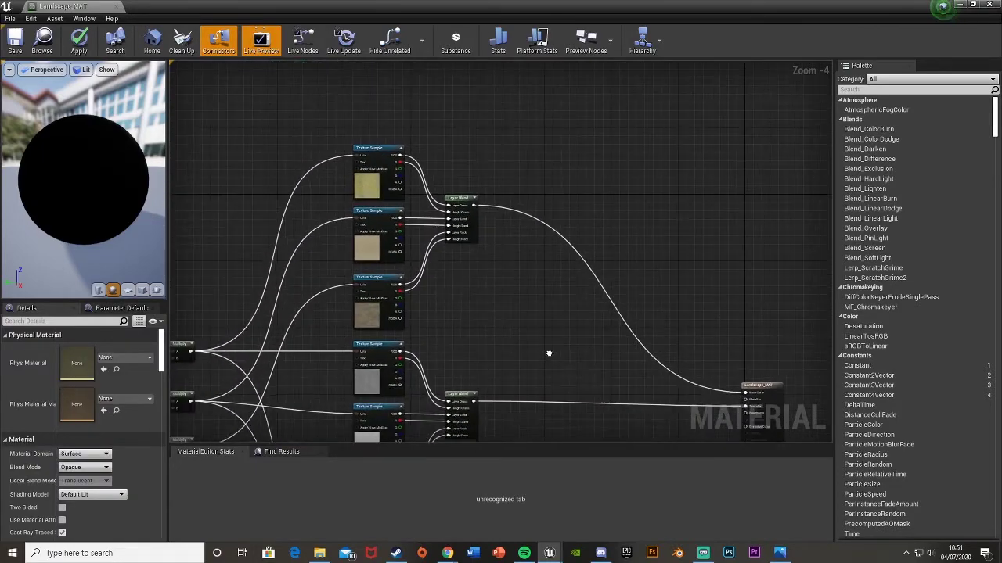
left_click_drag(325, 107, 406, 333)
right_click_drag(436, 256, 399, 198)
key("ctrl+c")
right_click_drag(503, 313, 431, 246)
key("ctrl+v")
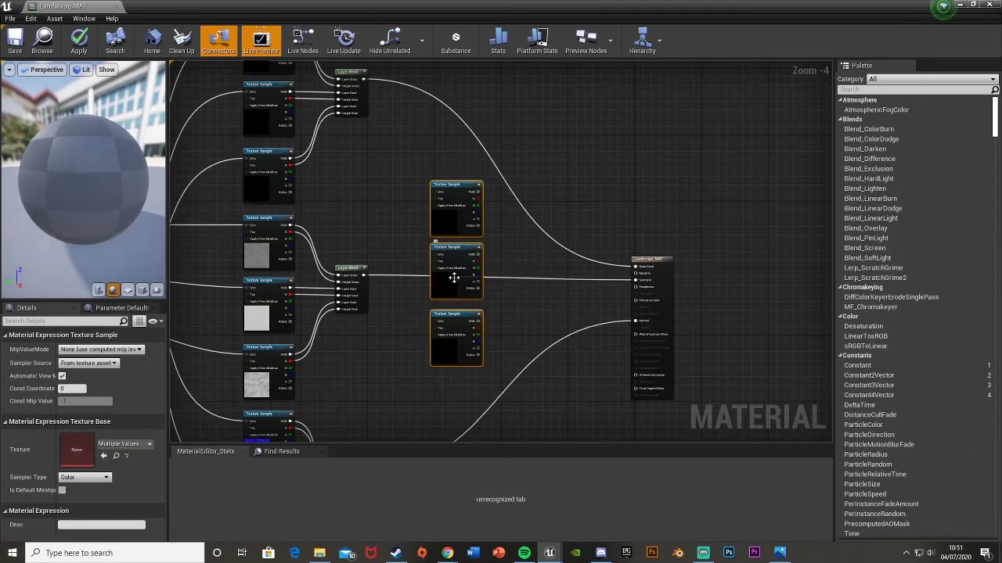
left_click_drag(451, 285, 439, 310)
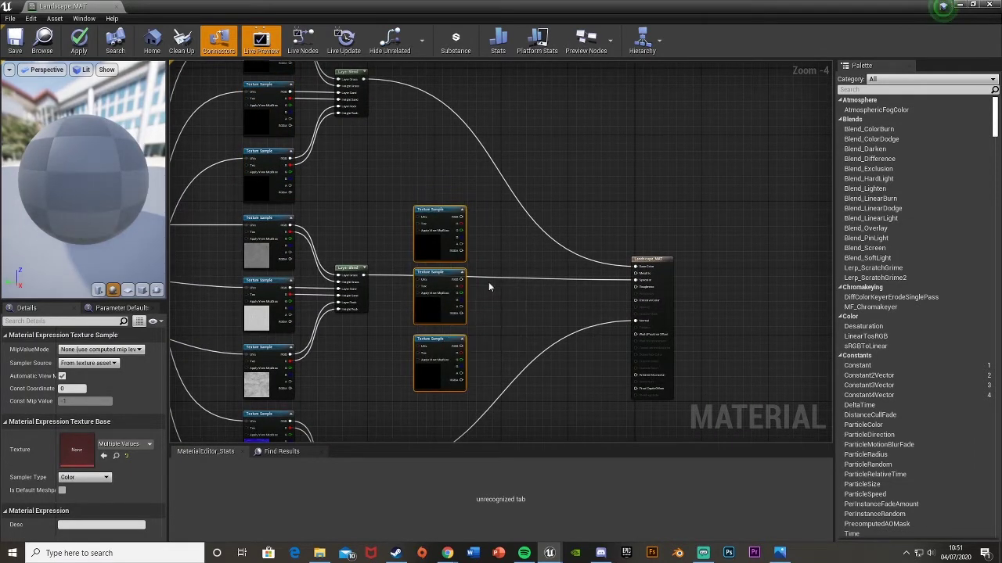
- Assign the cliff diffuse texture to the uppermost pasted texture sample
left_click(503, 276)
right_click_drag(529, 262, 470, 265)
scroll(469, 270, "up", 2)
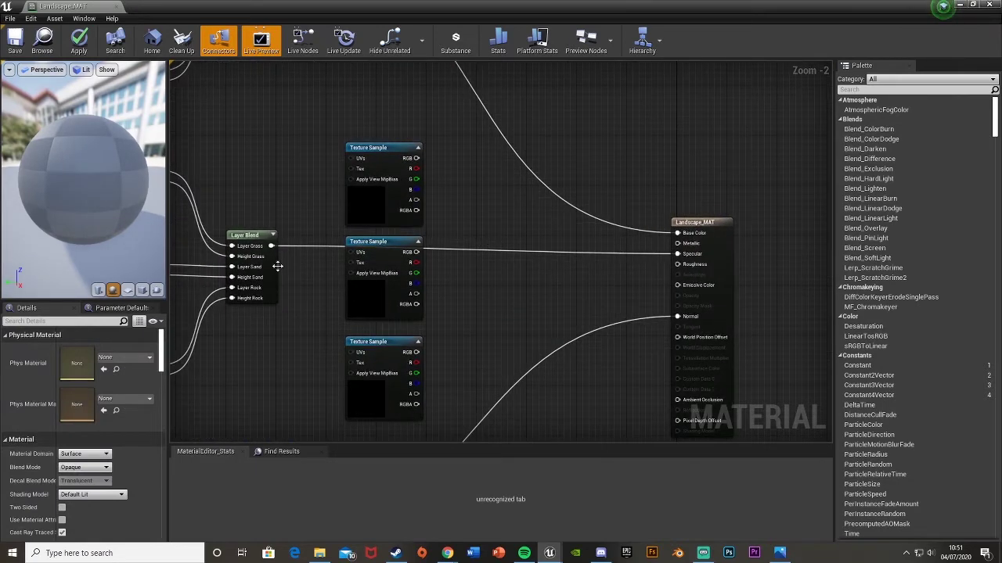
scroll(417, 236, "up", 2)
left_click(417, 237)
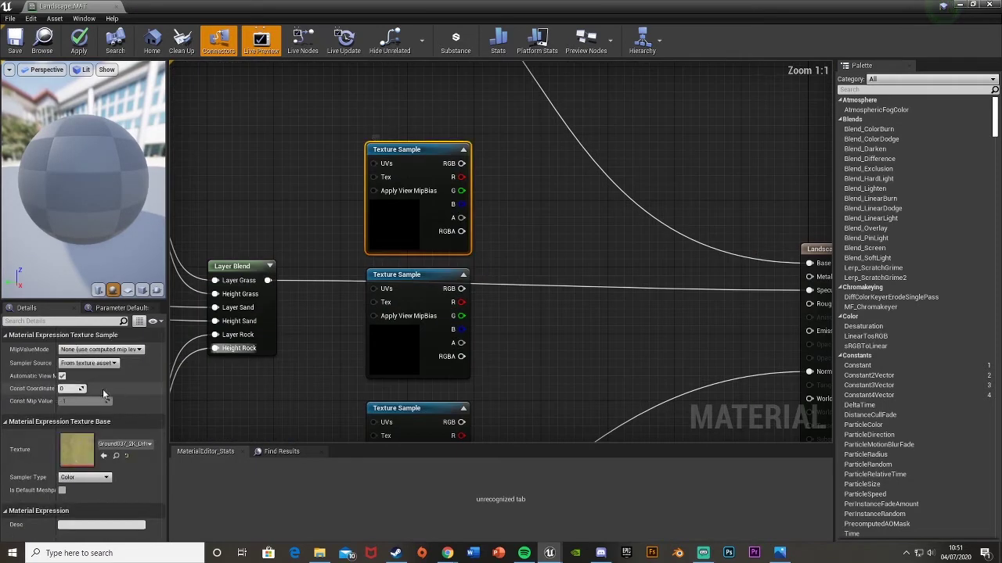
left_click(123, 443)
type("cliff")
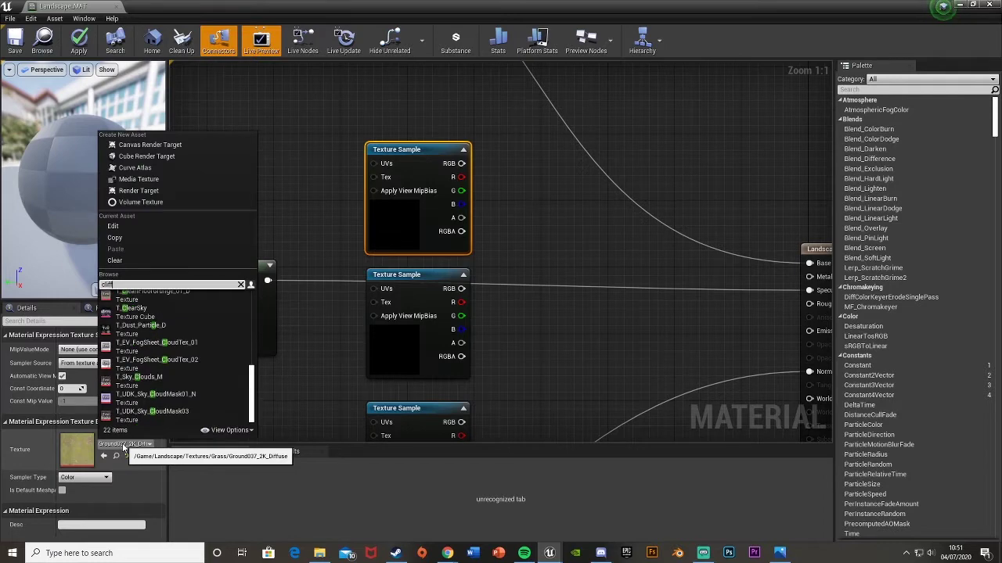
left_click(157, 311)
- Assign Cliff_2K_Specular to the middle pasted texture sample and Cliff_2K_Normal to the lowest one
left_click(417, 275)
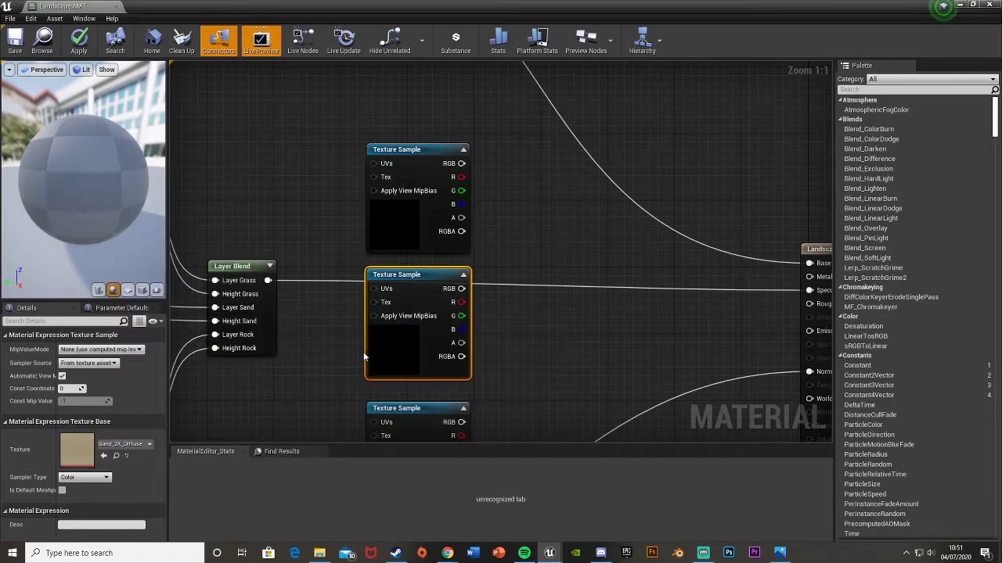
left_click(123, 444)
type("spe")
left_click(173, 299)
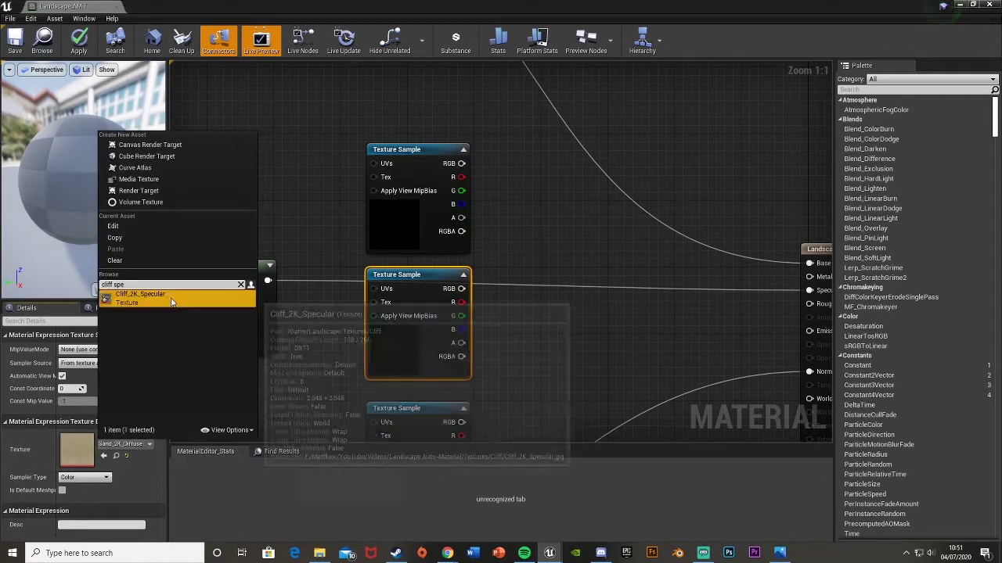
right_click_drag(402, 416, 400, 314)
left_click(385, 371)
left_click(125, 444)
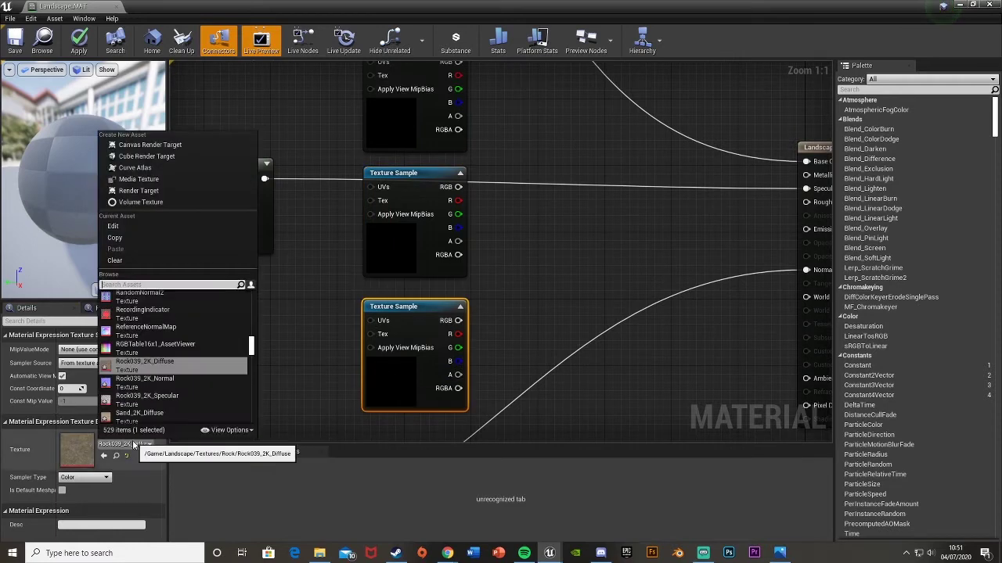
type("cliff nor")
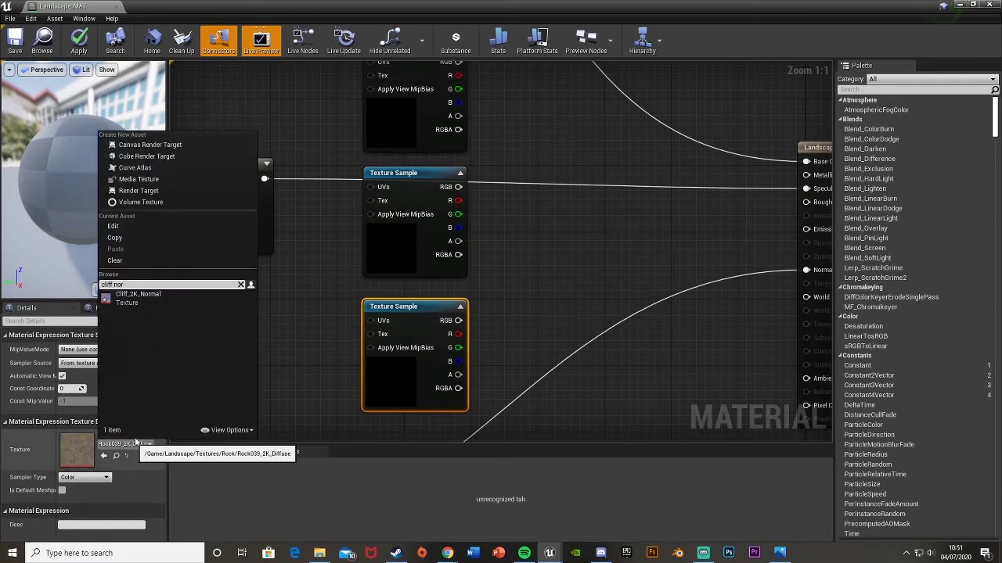
left_click(148, 294)
- Add a WorldAlignedBlend node in the empty area below the cliff normal texture sample
right_click_drag(484, 249, 473, 114)
scroll(467, 177, "down", 1)
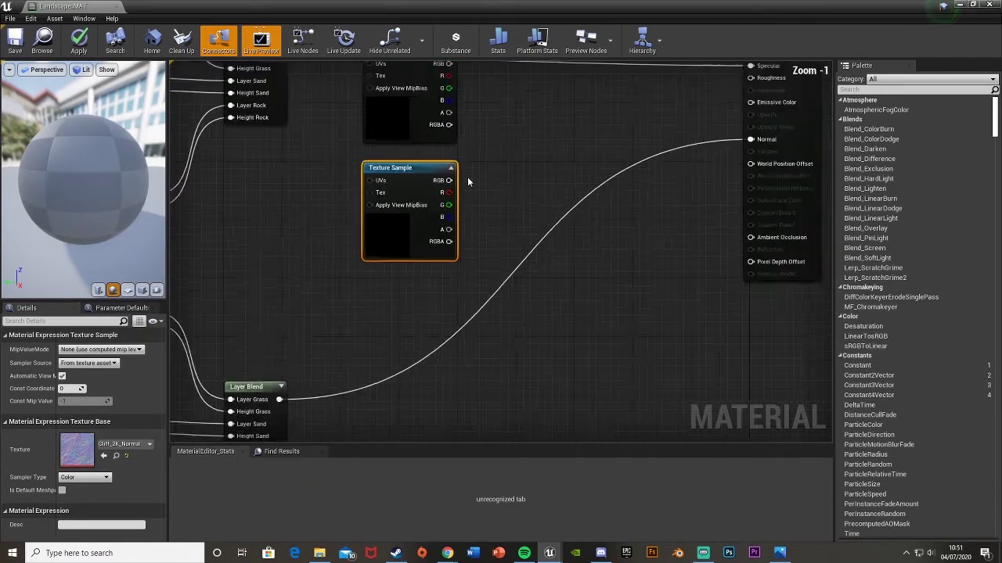
right_click_drag(436, 364, 421, 260)
scroll(421, 260, "down", 1)
scroll(417, 266, "up", 1)
right_click(415, 270)
type("world")
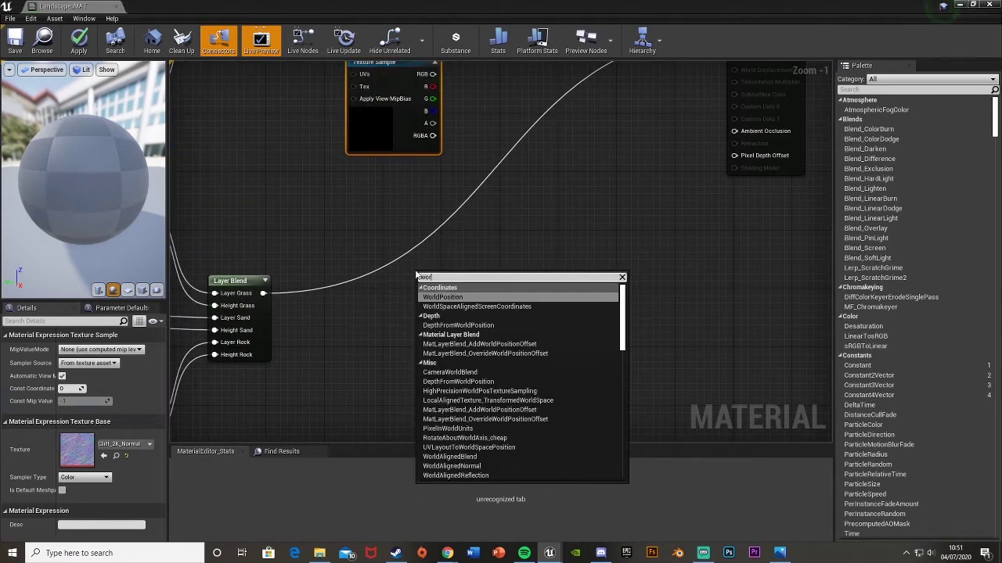
type(" all")
key("BackSpace")
key("Return")
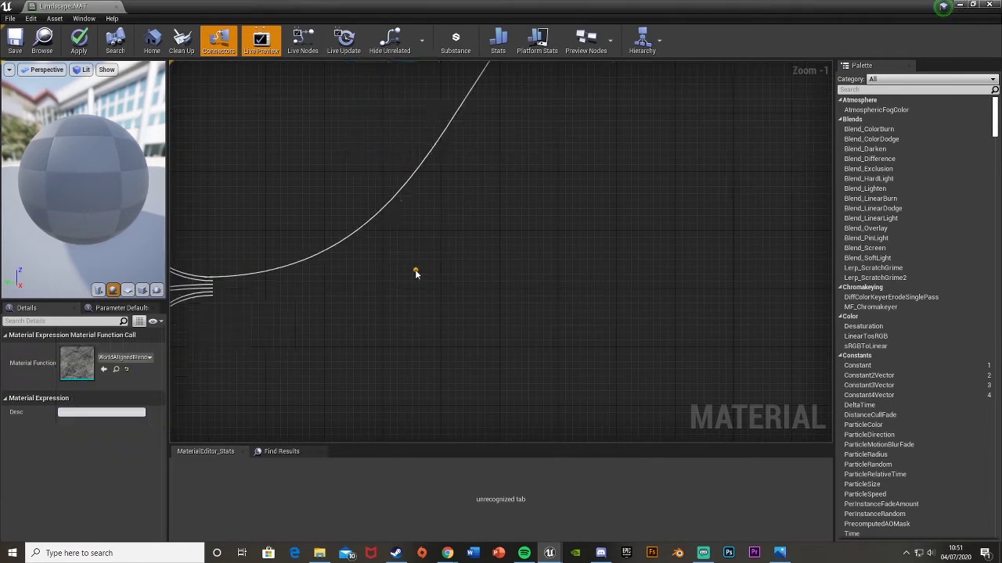
- Move the WorldAlignedBlend node further right, clear of the wire from the normal-map Layer Blend
right_click_drag(466, 281, 472, 340)
left_click_drag(472, 340, 484, 314)
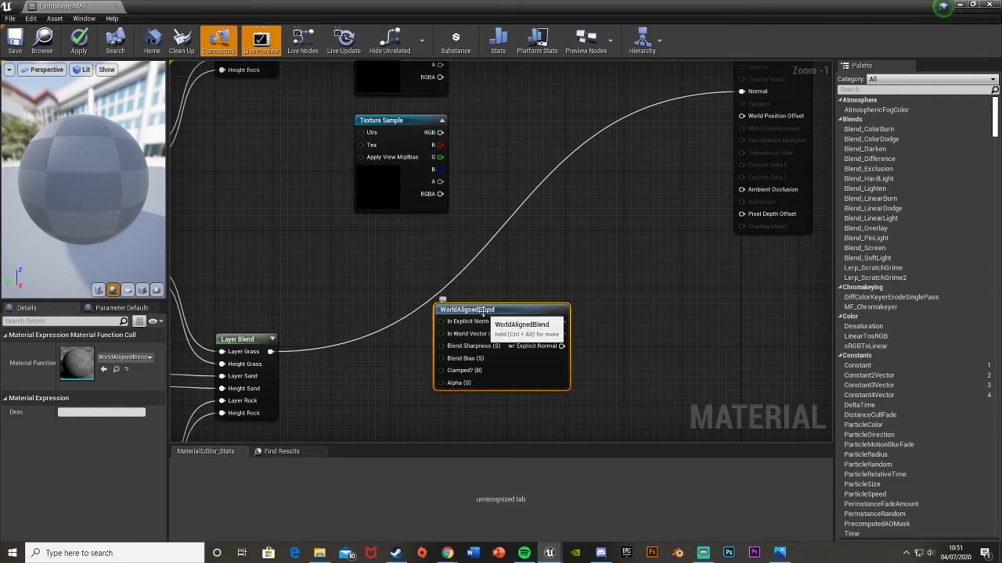
scroll(454, 283, "up", 1)
right_click_drag(454, 282, 435, 214)
left_click_drag(453, 247, 485, 245)
right_click_drag(454, 249, 486, 301)
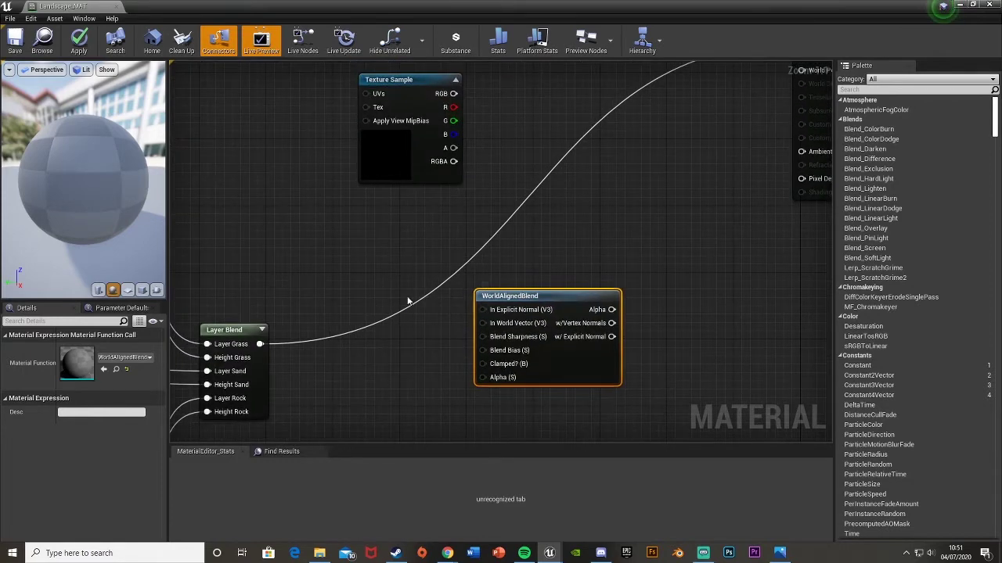
- Add two Constant nodes and stack them to the left of the WorldAlignedBlend node
left_click(392, 293)
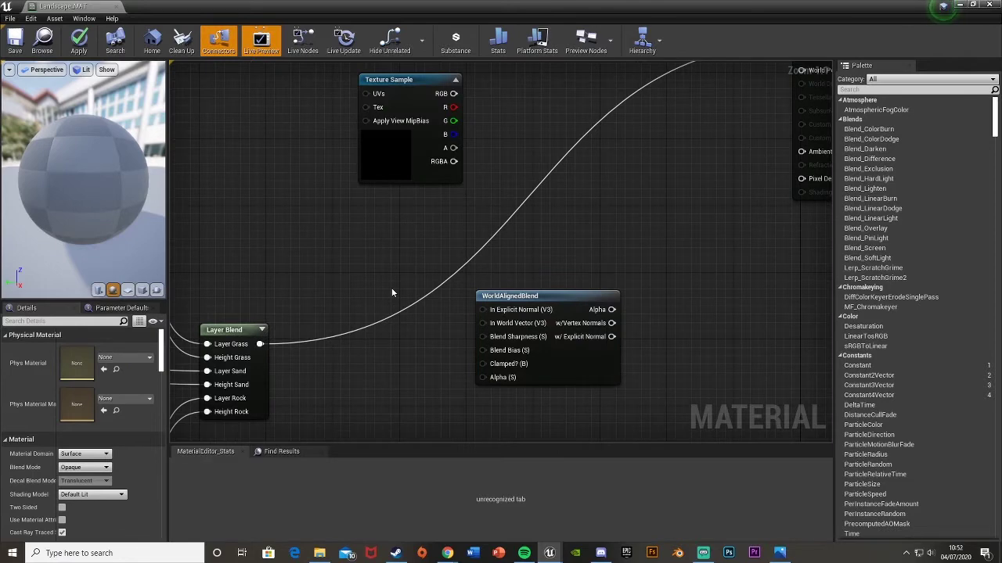
left_click(372, 278)
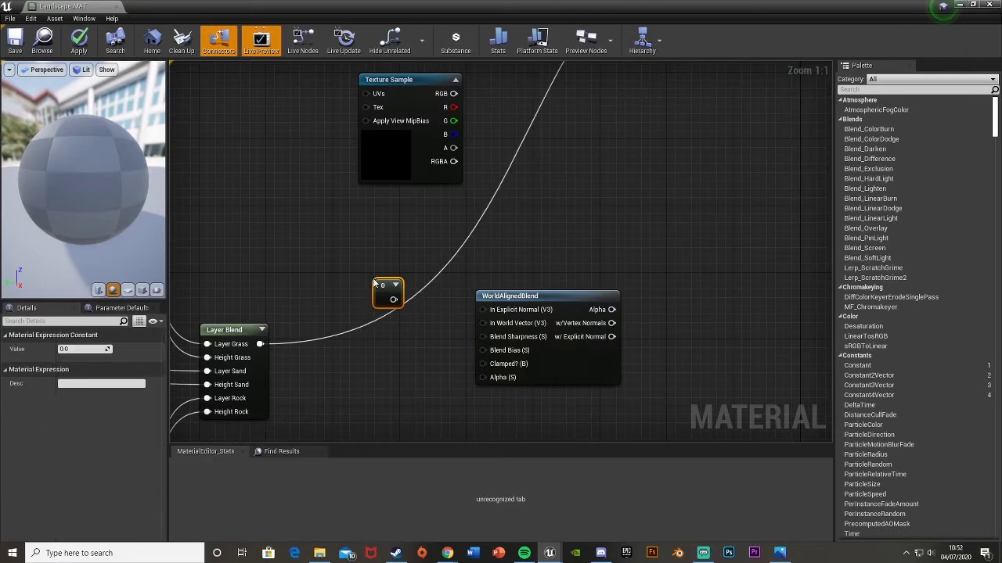
left_click(381, 343)
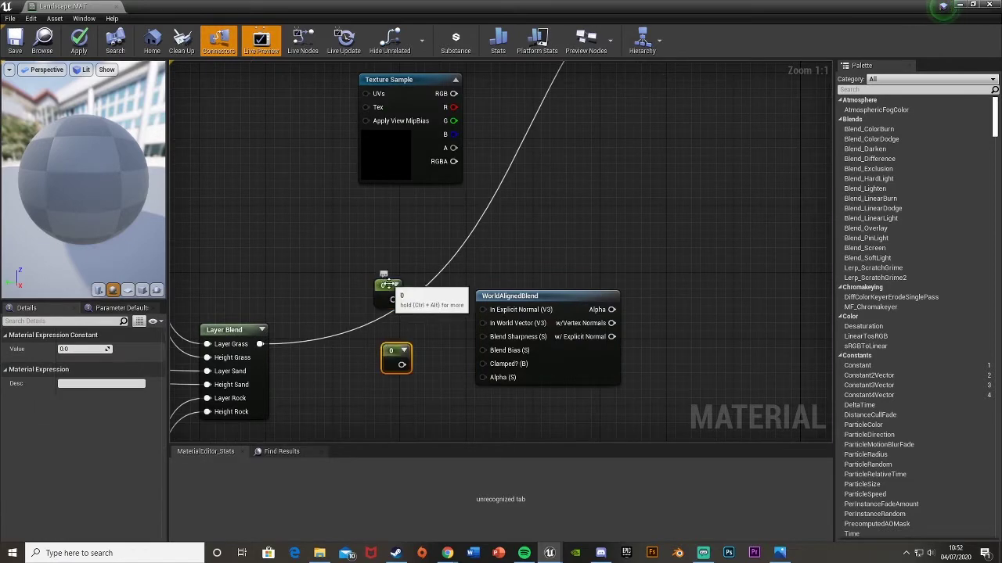
left_click_drag(384, 283, 394, 285)
left_click_drag(391, 352, 393, 341)
- Set the upper constant's value to 7 and the lower constant's value to -2.2
left_click(393, 288)
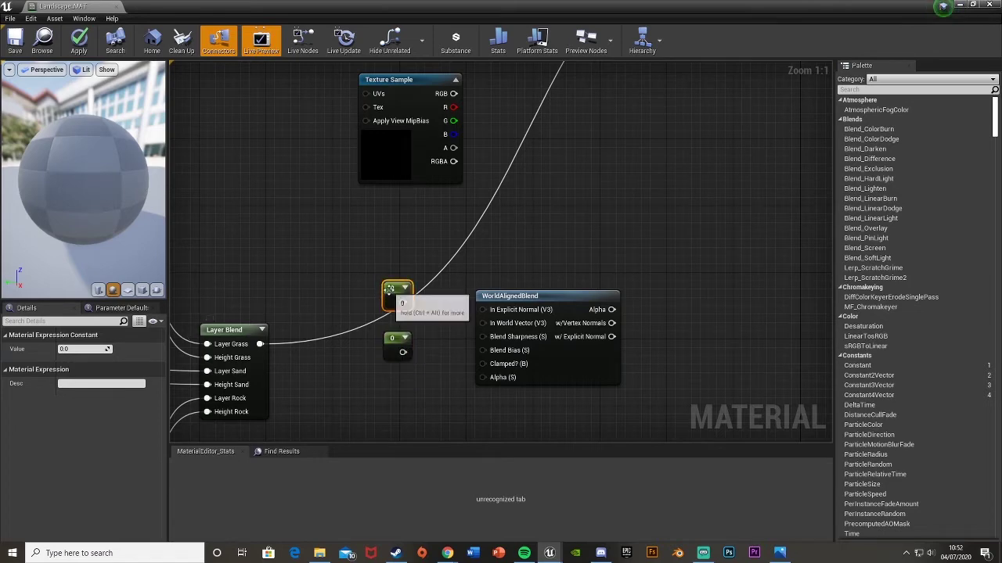
left_click(75, 349)
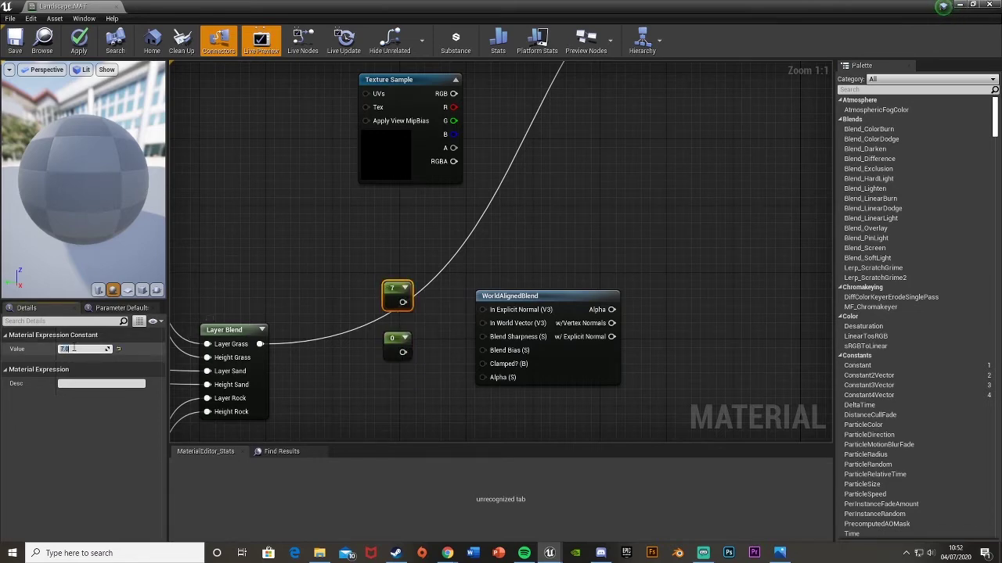
left_click(394, 340)
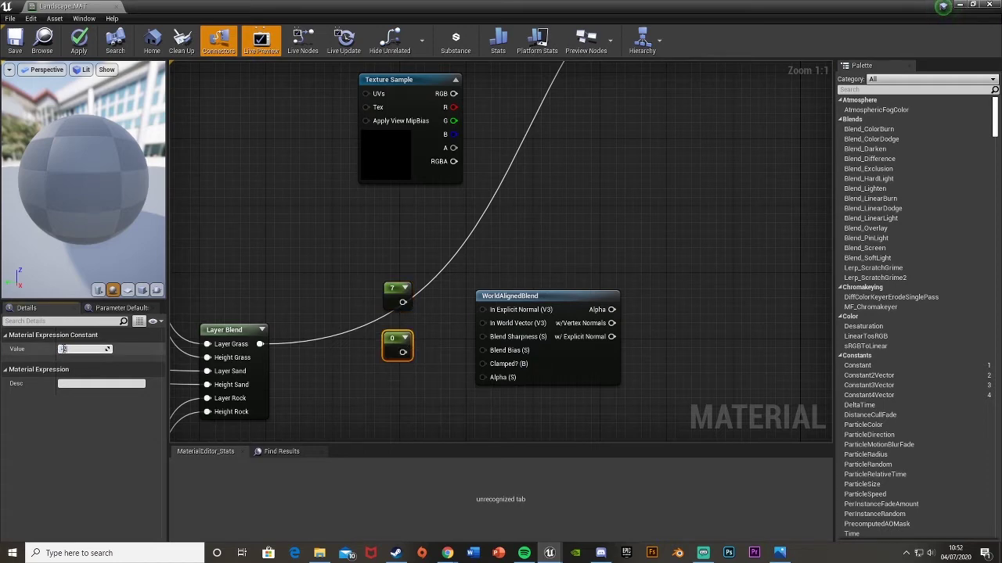
- Connect the constant 7 to Blend Sharpness and the constant -2.2 to Blend Bias on the WorldAlignedBlend node
right_click_drag(419, 313, 376, 295)
left_click_drag(360, 284, 440, 319)
left_click_drag(369, 334, 443, 331)
- Move both constants closer to the WorldAlignedBlend node so they stand one above the other
left_click_drag(351, 335, 368, 351)
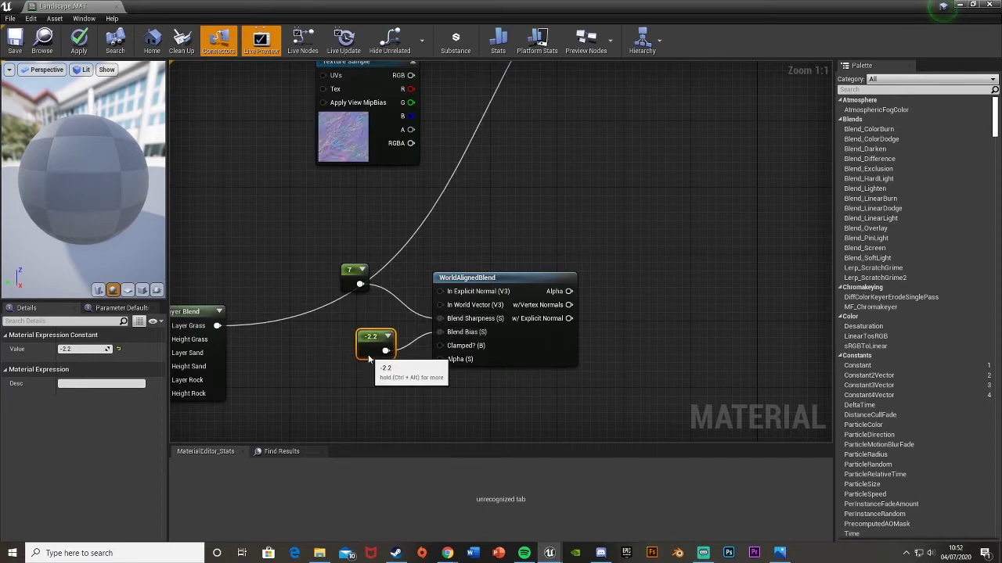
left_click_drag(348, 277, 375, 295)
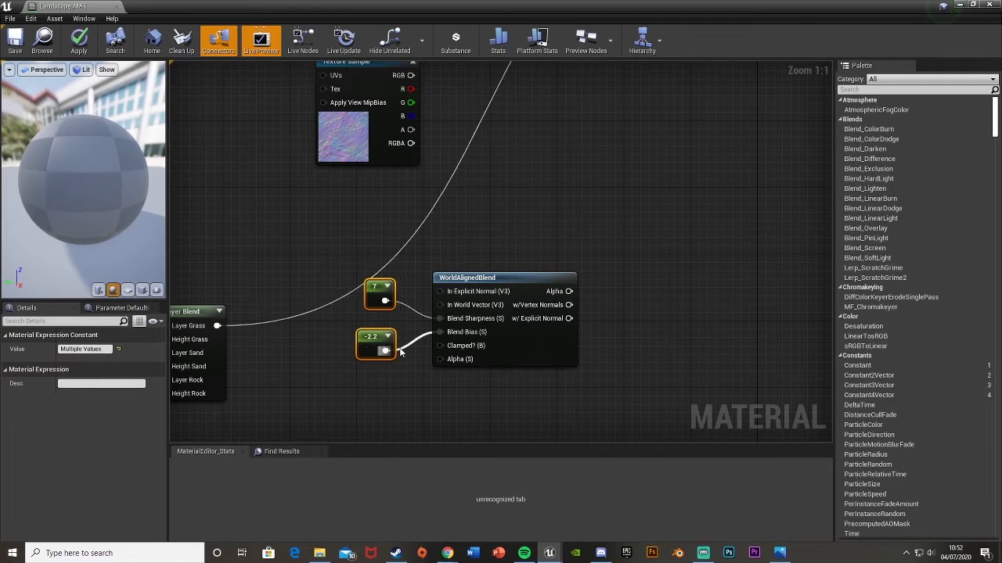
left_click(432, 274)
right_click_drag(434, 270, 439, 338)
right_click_drag(353, 284, 368, 260)
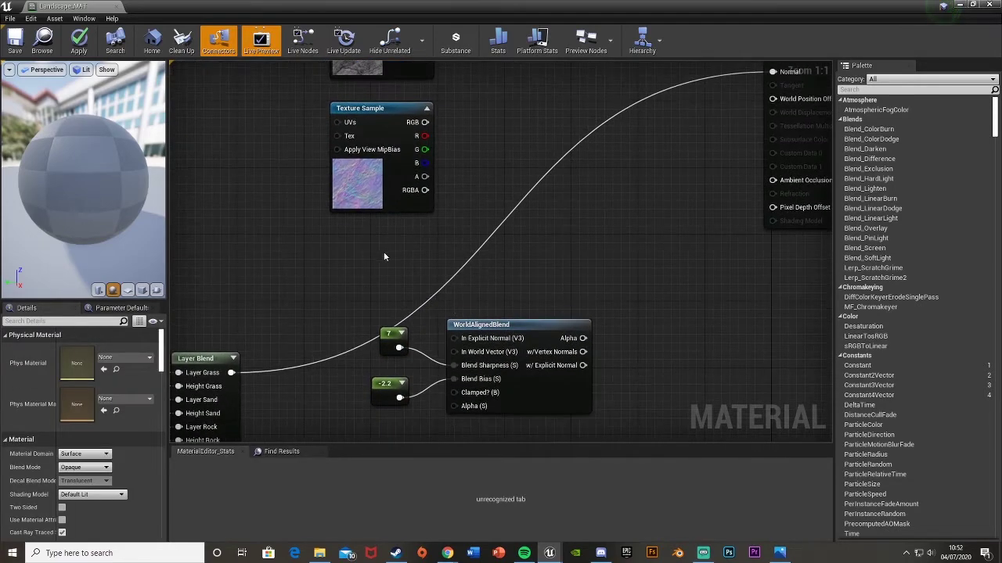
right_click_drag(496, 286, 486, 232)
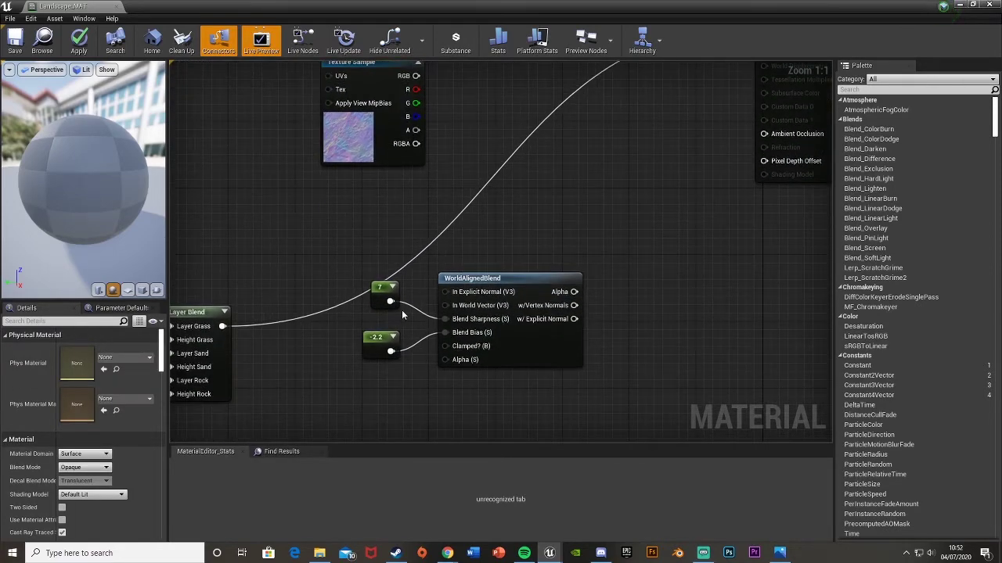
- Add three Lerp nodes beside the cliff texture samples, one for each sample
scroll(401, 310, "down", 3)
right_click_drag(488, 145, 488, 266)
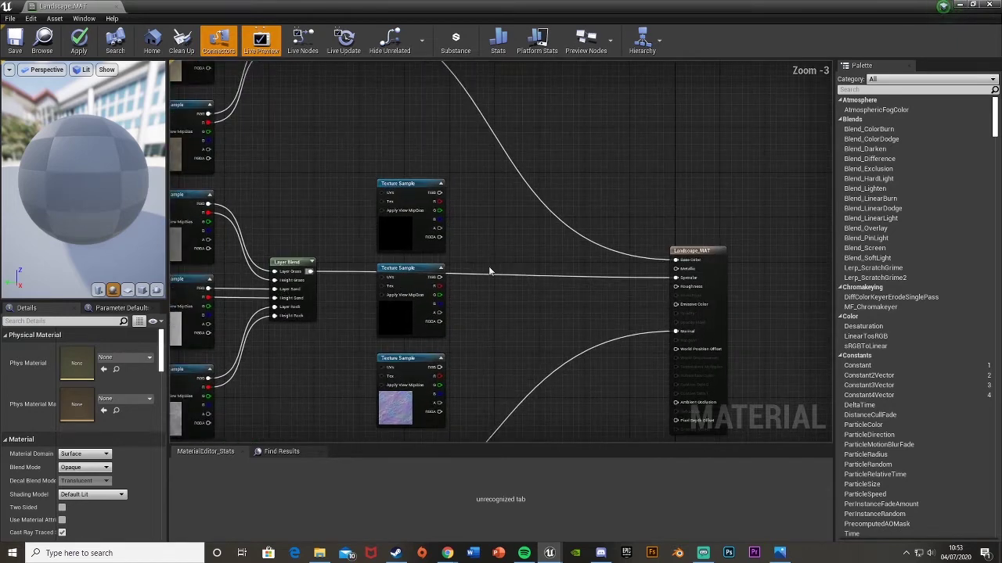
left_click(493, 227)
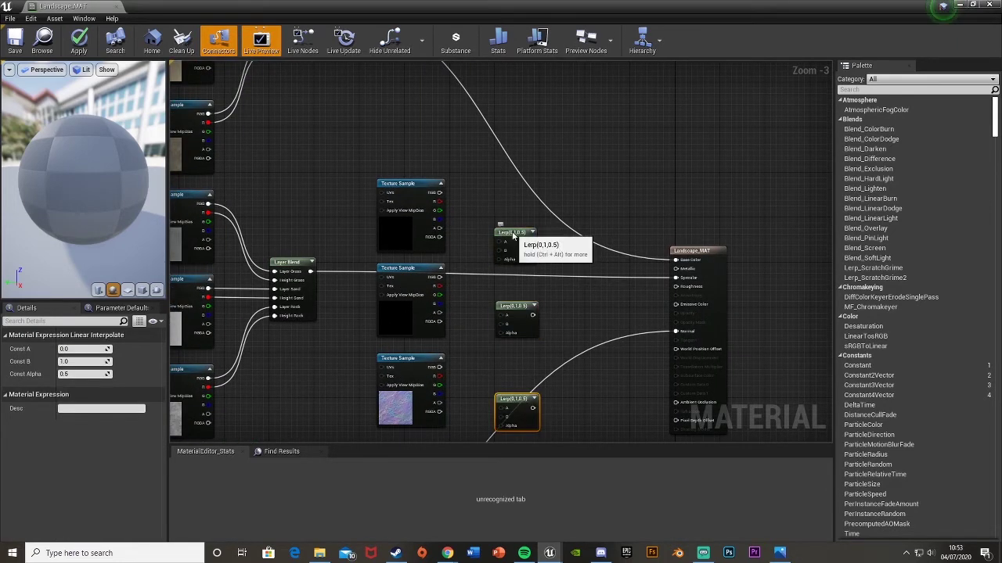
left_click_drag(510, 235, 510, 208)
left_click_drag(512, 309, 513, 294)
- Connect the RGB output of each cliff texture sample to input A of its neighbouring Lerp
scroll(509, 395, "up", 3)
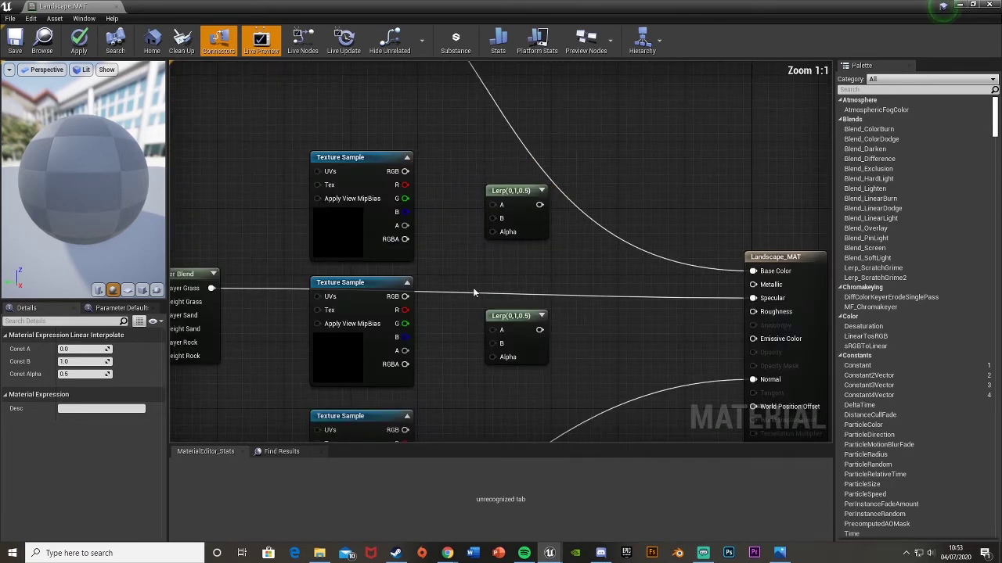
left_click_drag(410, 216, 506, 249)
left_click_drag(409, 340, 501, 374)
right_click_drag(500, 374, 466, 268)
left_click_drag(396, 309, 492, 349)
- Raise the three Lerp nodes so they stand closer to level with their cliff texture samples
right_click_drag(506, 233, 510, 306)
left_click_drag(514, 141, 510, 108)
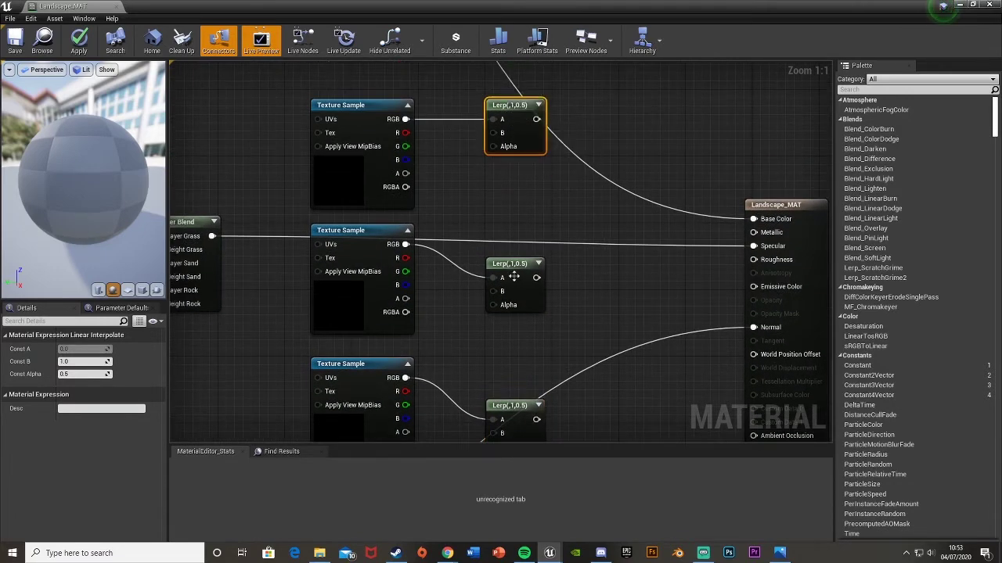
left_click_drag(514, 277, 514, 244)
left_click_drag(513, 406, 515, 348)
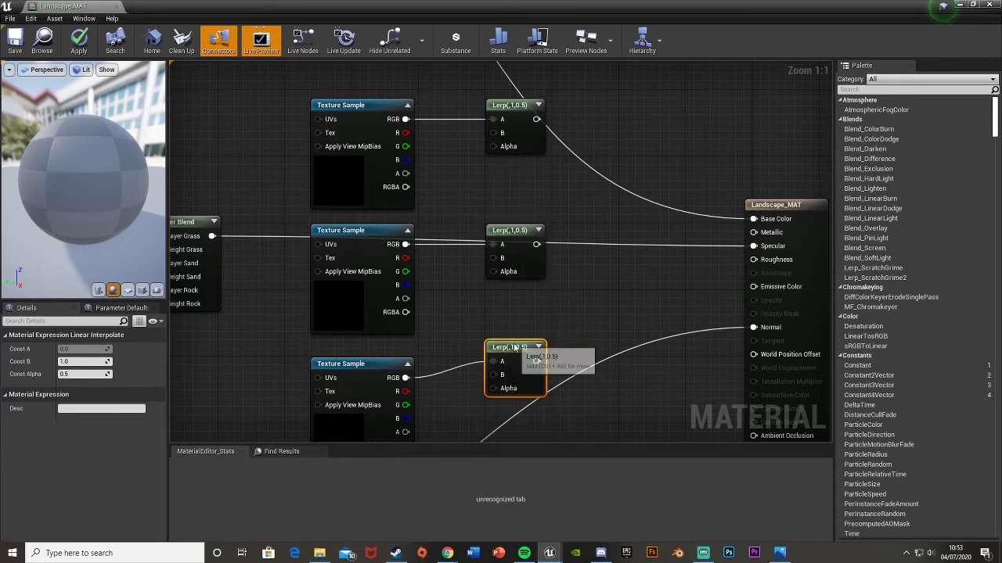
- Connect the outputs of the colour, specular and normal Layer Blends to input B of the matching Lerp nodes
scroll(400, 283, "down", 3)
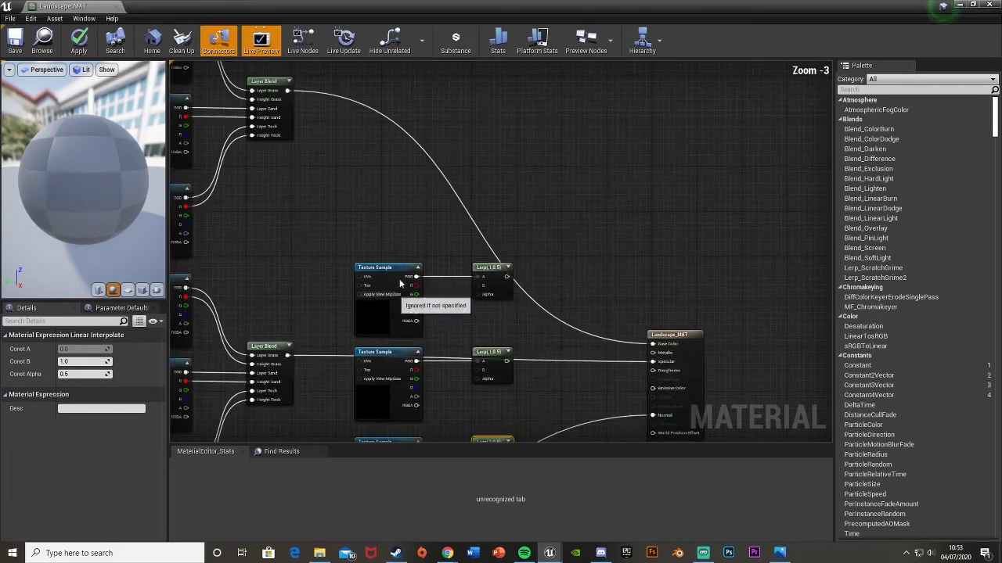
right_click_drag(424, 205, 532, 268)
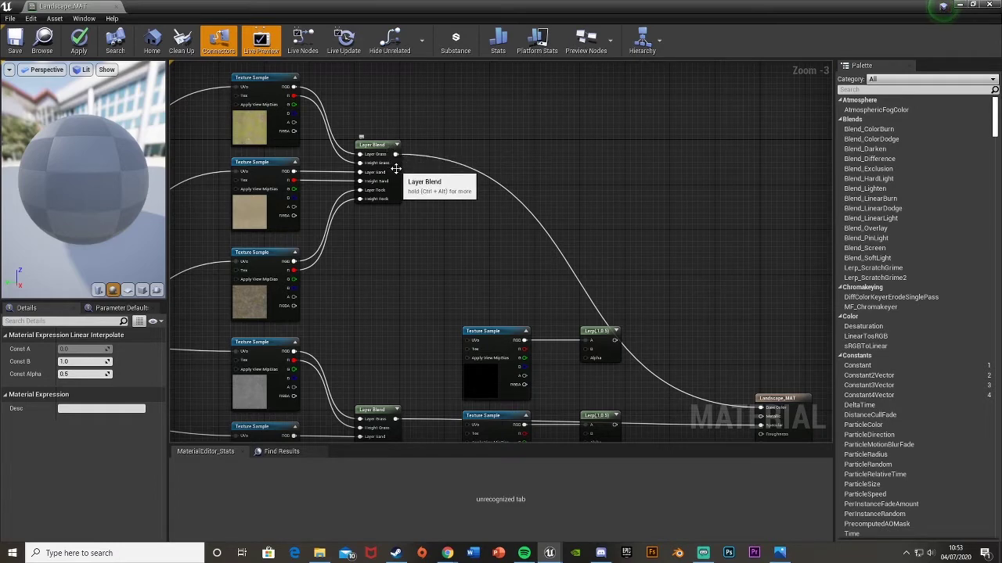
left_click_drag(394, 155, 587, 350)
right_click_drag(358, 374, 337, 287)
scroll(338, 289, "up", 2)
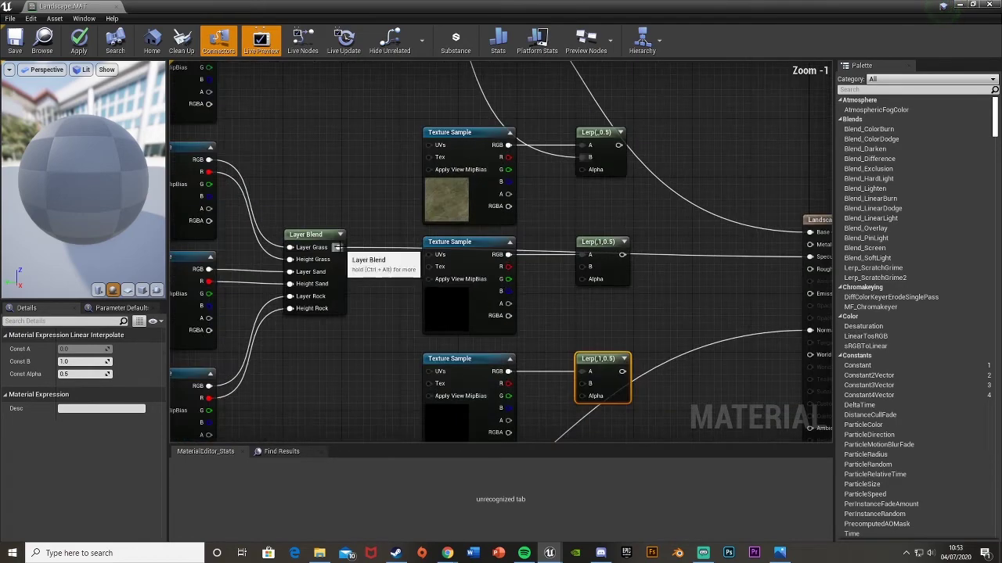
left_click_drag(339, 248, 584, 271)
right_click_drag(547, 336, 531, 165)
right_click_drag(322, 420, 325, 368)
left_click_drag(325, 368, 577, 162)
right_click_drag(577, 162, 504, 186)
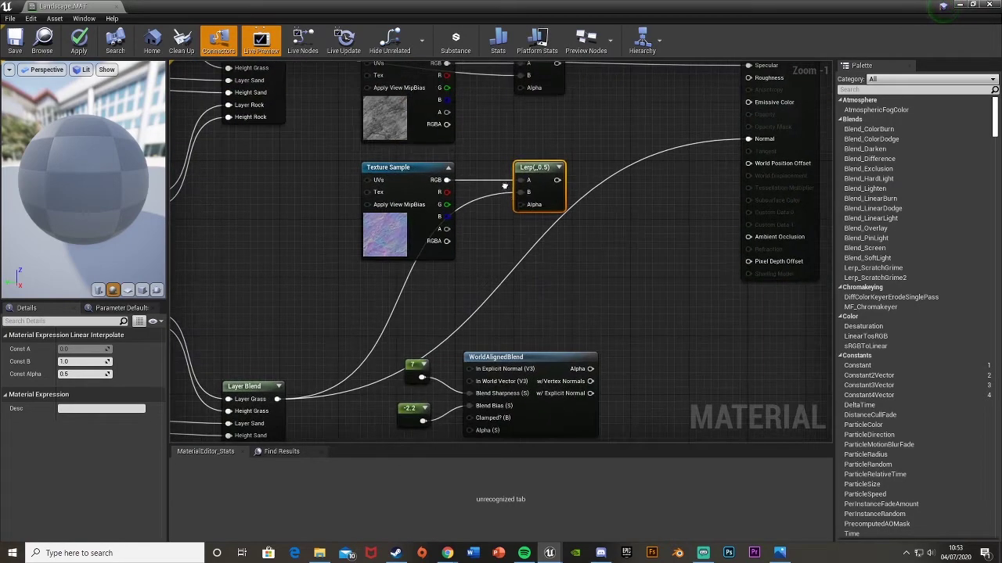
- Connect the WorldAlignedBlend Alpha output to the Alpha of the first two Lerps, and w/ Explicit Normal to the normal Lerp's Alpha
right_click_drag(547, 241, 479, 219)
right_click_drag(522, 300, 519, 331)
left_click_drag(521, 375, 449, 193)
right_click_drag(526, 363, 512, 191)
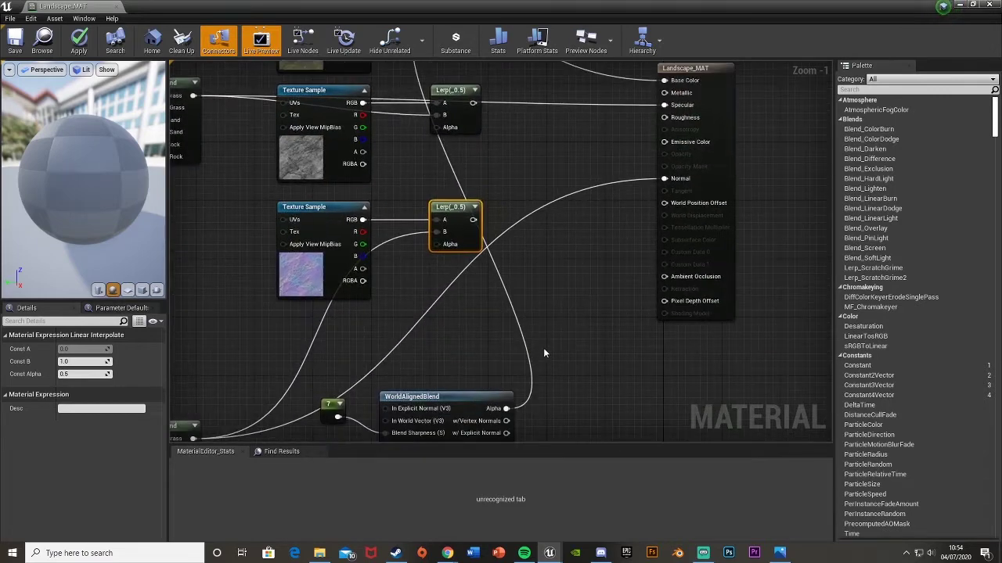
left_click_drag(504, 410, 436, 127)
right_click_drag(527, 334, 539, 252)
right_click_drag(529, 373, 538, 417)
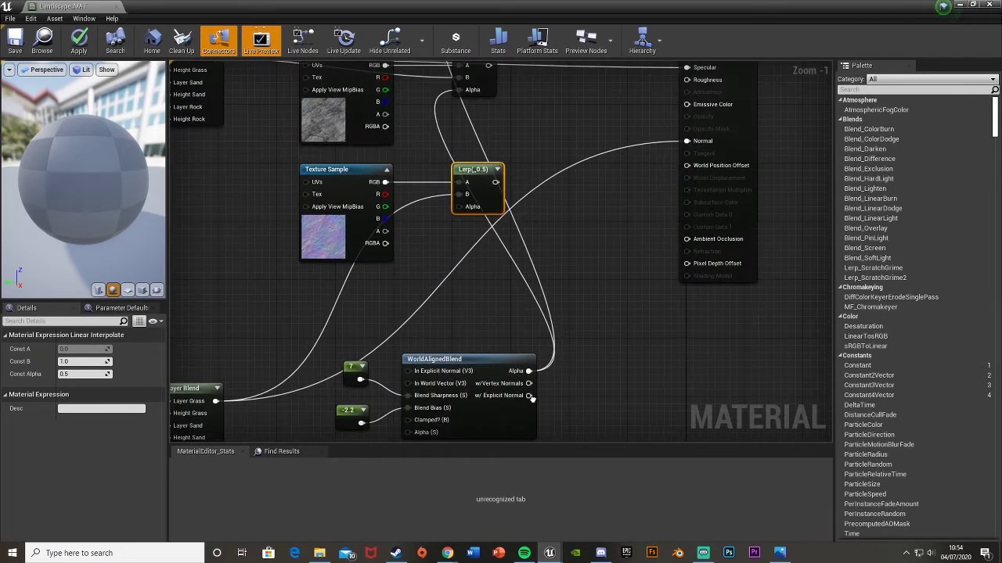
left_click_drag(528, 395, 467, 194)
- Connect the three Lerp outputs to Base Color, Specular and Normal on the Landscape_MAT node, replacing the existing links
right_click_drag(440, 236, 355, 413)
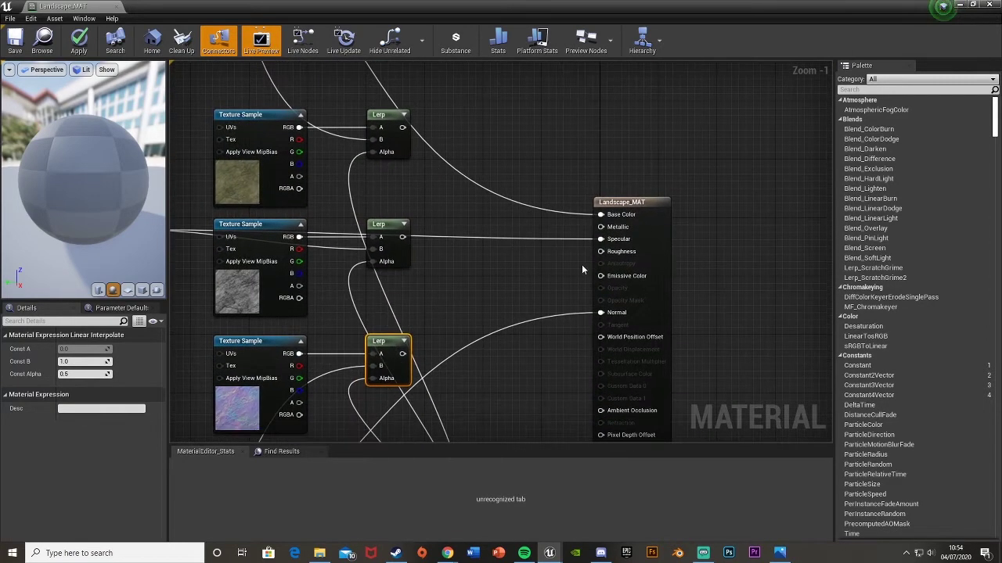
right_click_drag(599, 252, 584, 204)
right_click_drag(537, 177, 551, 259)
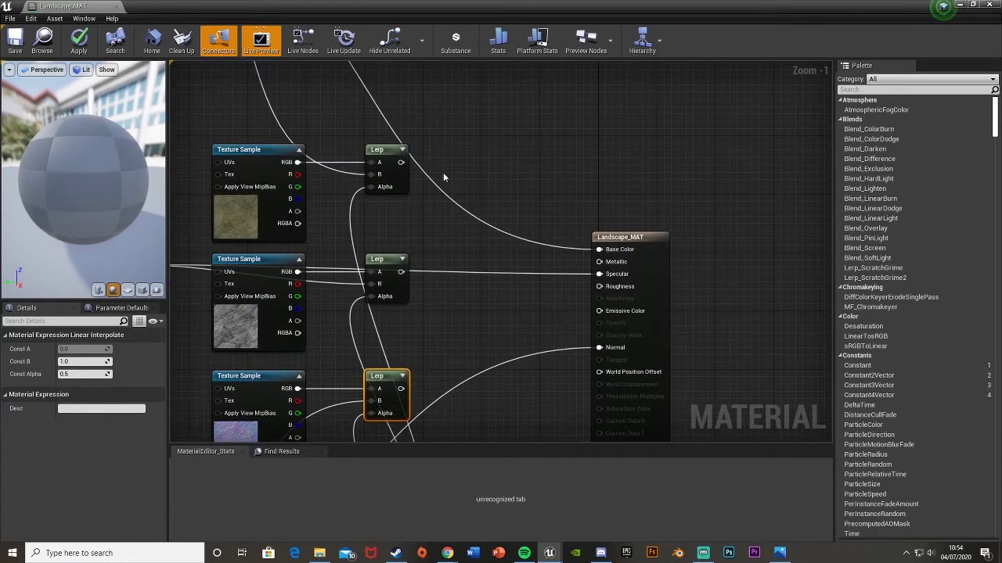
left_click_drag(401, 162, 602, 251)
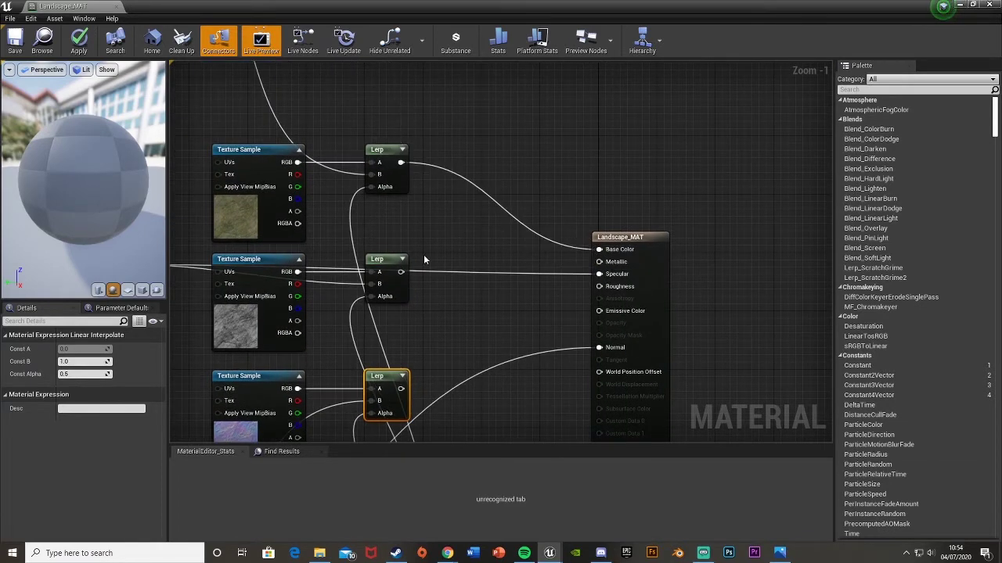
left_click_drag(400, 272, 601, 274)
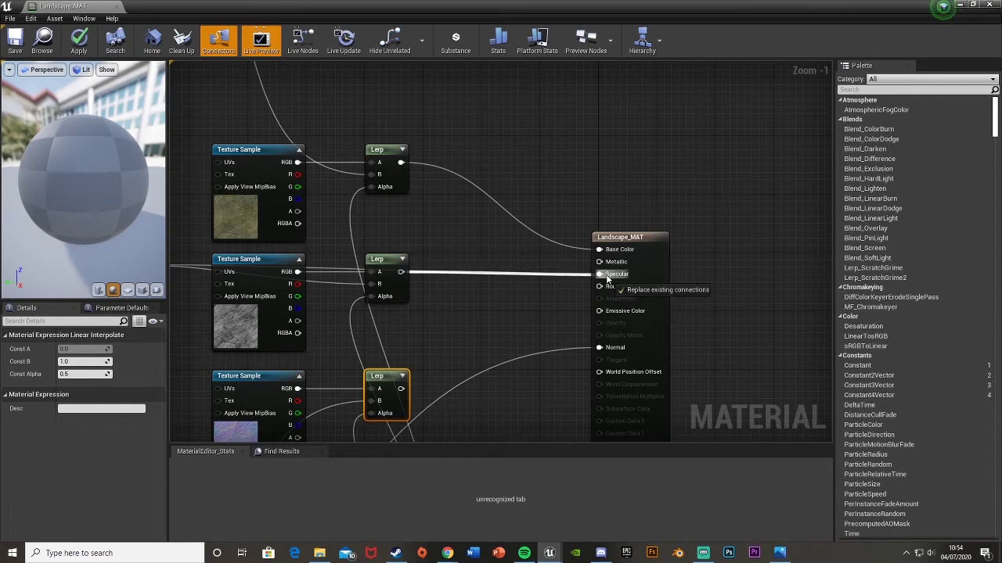
right_click_drag(438, 361, 427, 307)
left_click_drag(390, 334, 589, 294)
- Move the cliff texture samples, Lerps and Landscape_MAT node together, farther away from the Layer Blends
right_click_drag(325, 258, 402, 266)
scroll(466, 260, "down", 3)
left_click_drag(336, 139, 615, 388)
left_click_drag(346, 207, 423, 207)
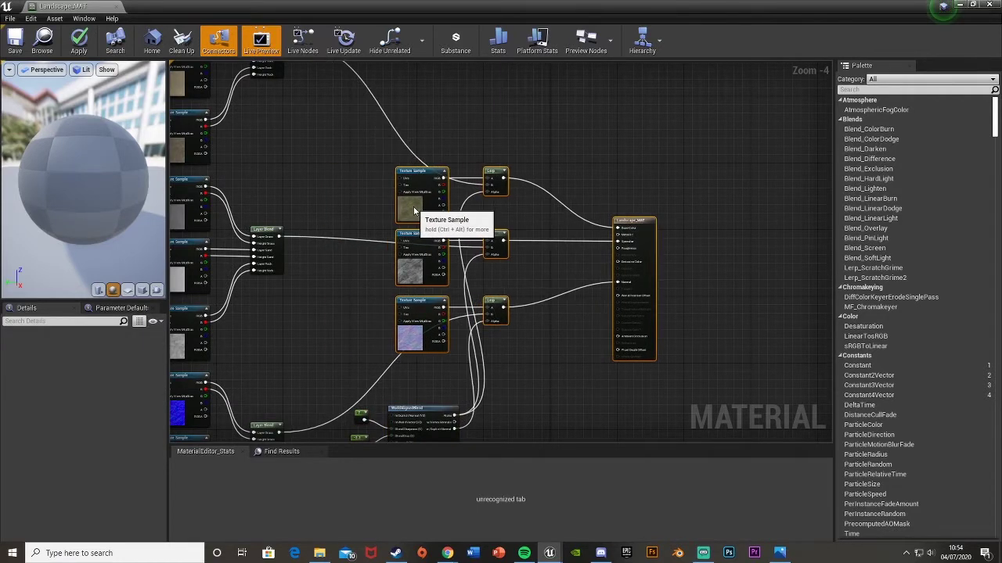
- Move the WorldAlignedBlend node and its two constants up, just below the cliff texture samples
right_click_drag(327, 391, 354, 254)
left_click_drag(355, 252, 468, 279)
left_click(493, 363)
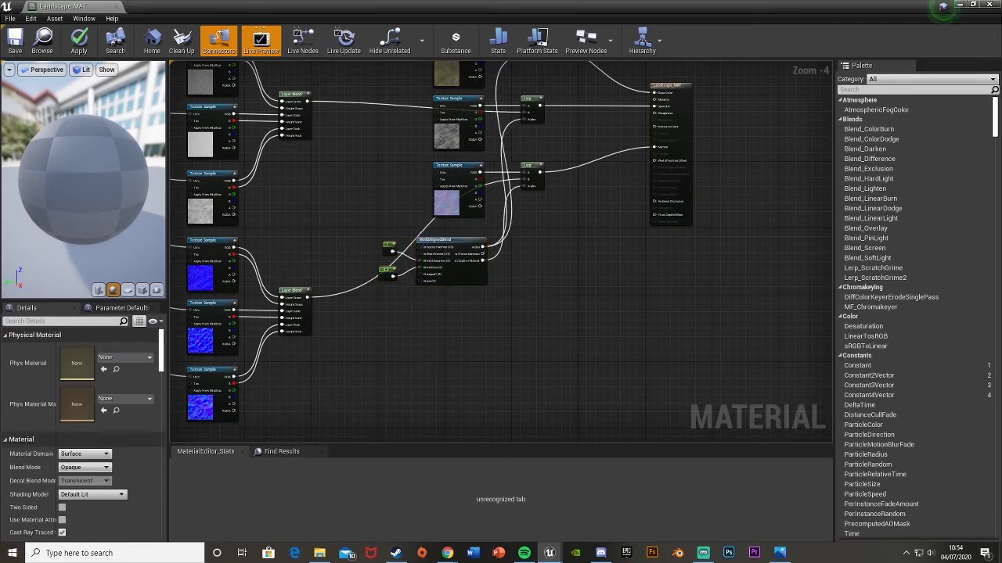
- Copy the grass tiling group (TexCoord, Grass Param and Multiply) and place the duplicate in front of the cliff texture samples
right_click_drag(537, 217, 565, 342)
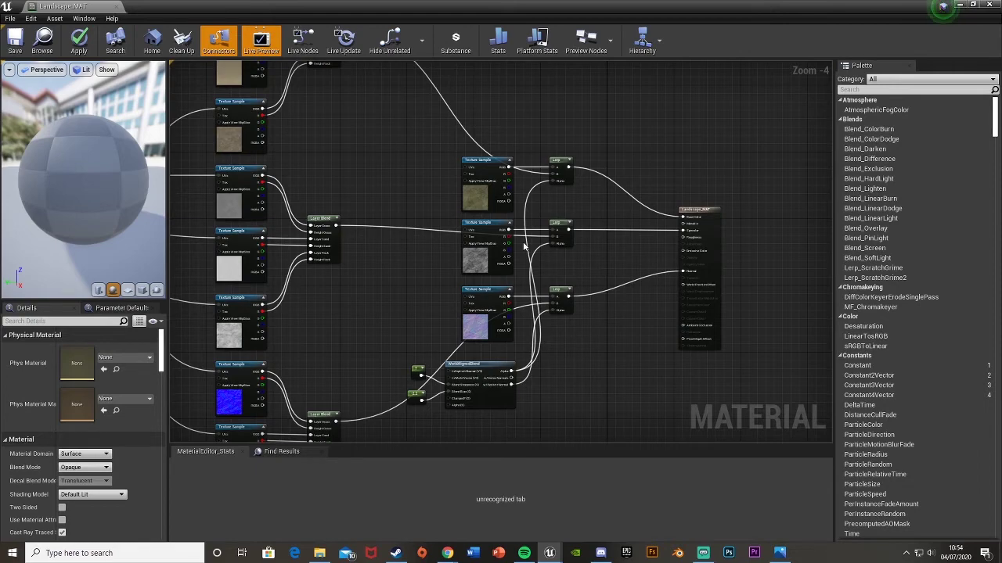
scroll(524, 247, "down", 4)
scroll(620, 236, "up", 4)
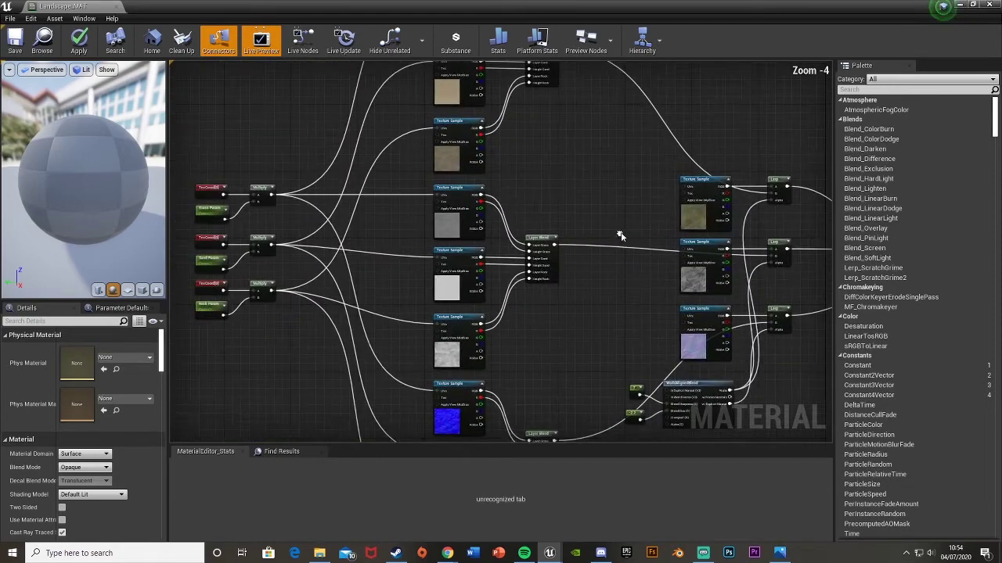
right_click_drag(612, 213, 536, 215)
right_click_drag(351, 221, 580, 227)
scroll(320, 183, "up", 3)
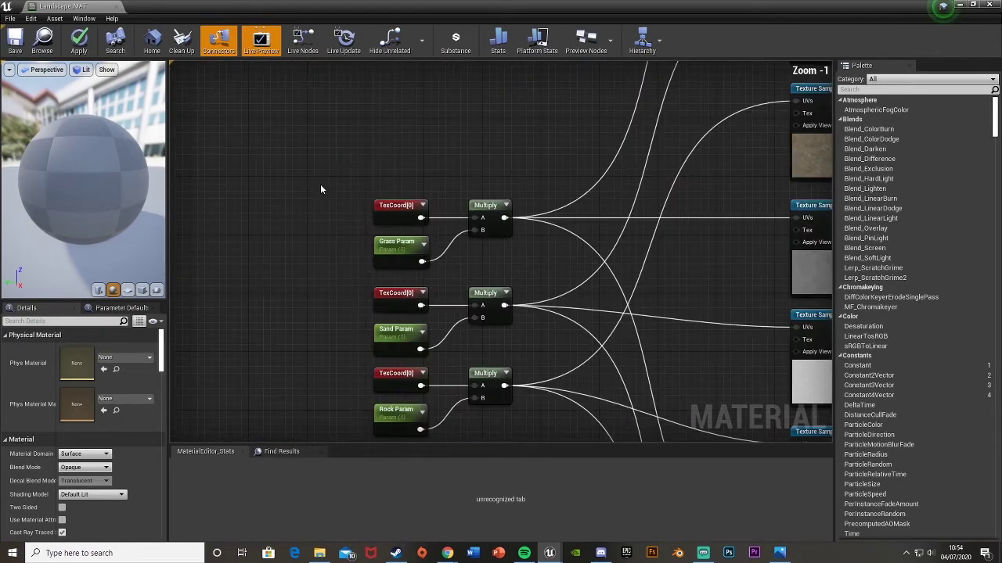
left_click_drag(322, 161, 533, 265)
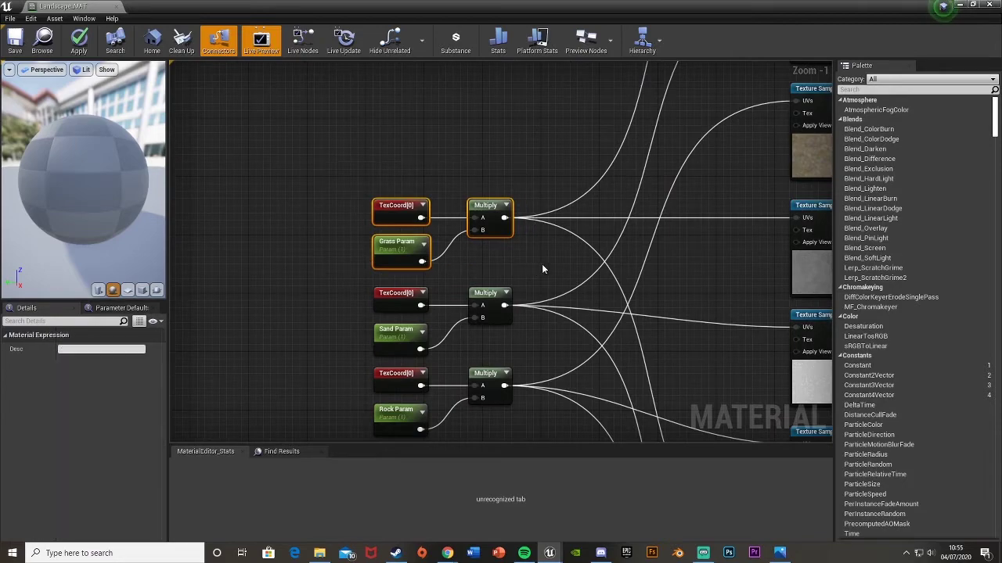
right_click_drag(542, 264, 206, 241)
scroll(538, 244, "down", 2)
scroll(442, 225, "up", 2)
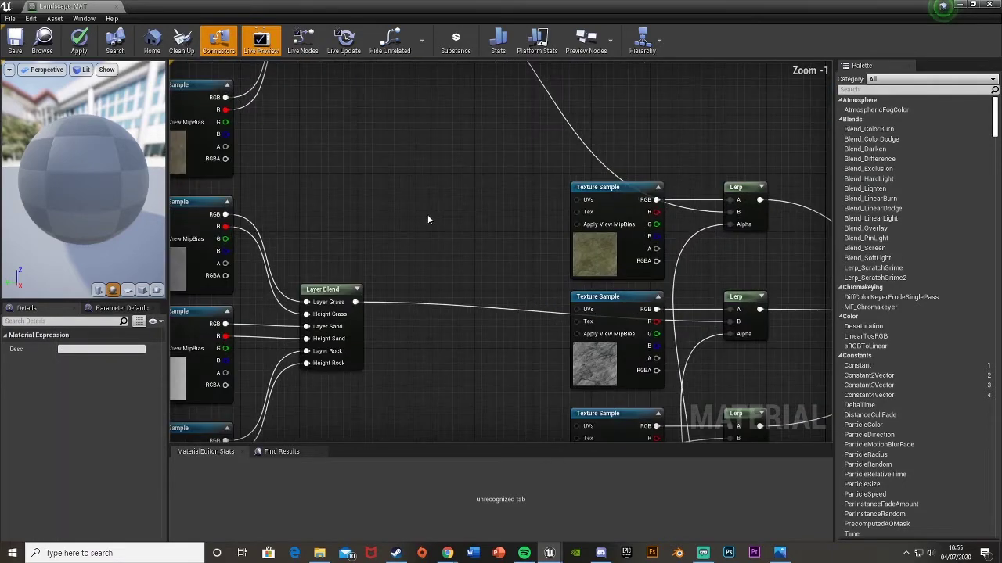
key("ctrl+v")
scroll(427, 214, "up", 1)
left_click_drag(428, 214, 390, 191)
left_click(435, 223)
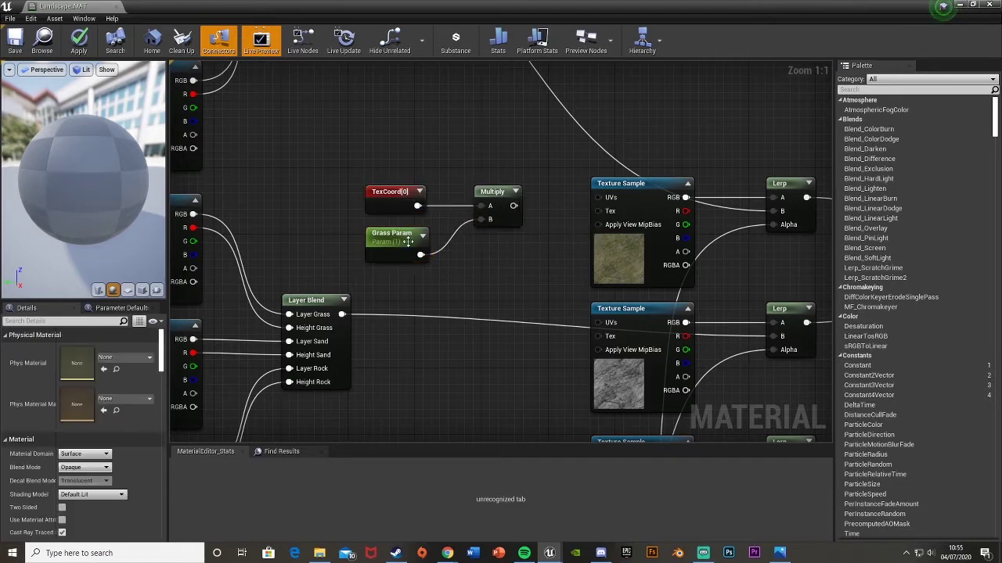
- Rename the duplicated Grass Param parameter as Cliff Param
left_click(387, 245)
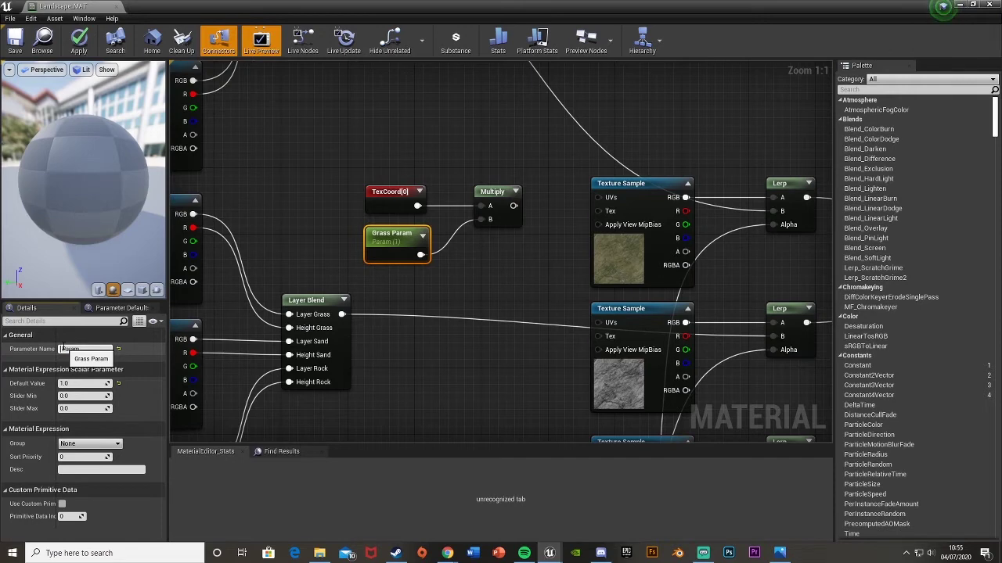
key("Return")
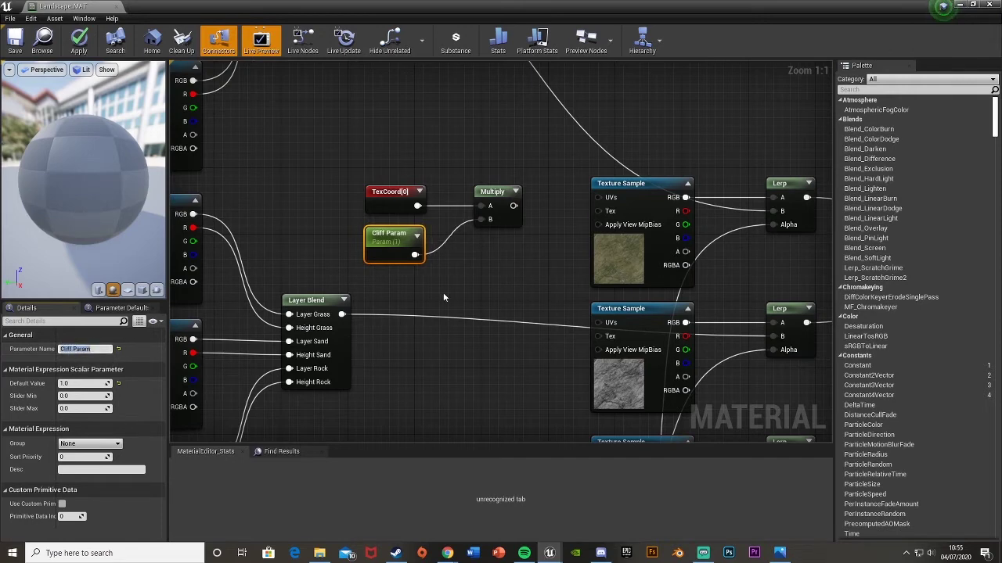
left_click(443, 291)
- Connect the cliff Multiply output to the UVs input of all three cliff texture samples
right_click_drag(453, 271, 331, 283)
left_click_drag(391, 218, 475, 210)
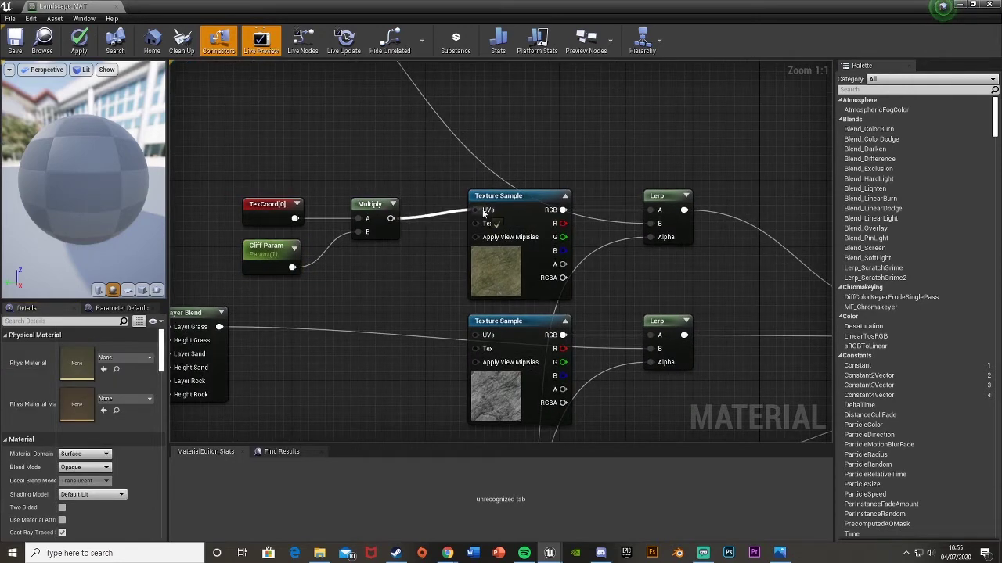
left_click_drag(395, 218, 475, 335)
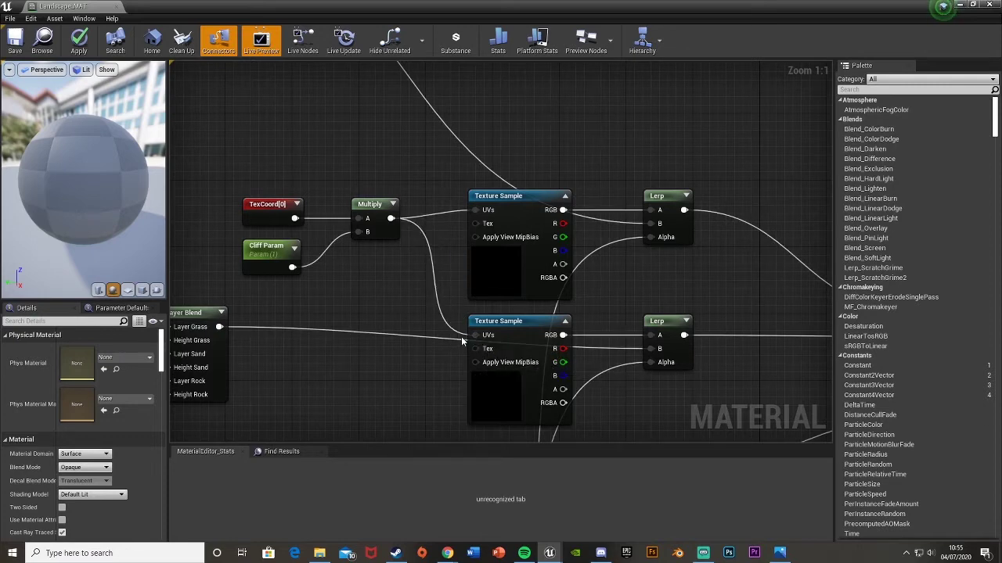
right_click_drag(379, 181, 360, 106)
left_click_drag(374, 144, 457, 395)
- Move the cliff TexCoord, Cliff Param and Multiply nodes slightly so they line up with the first cliff texture sample
right_click_drag(408, 310, 460, 360)
left_click_drag(274, 138, 392, 222)
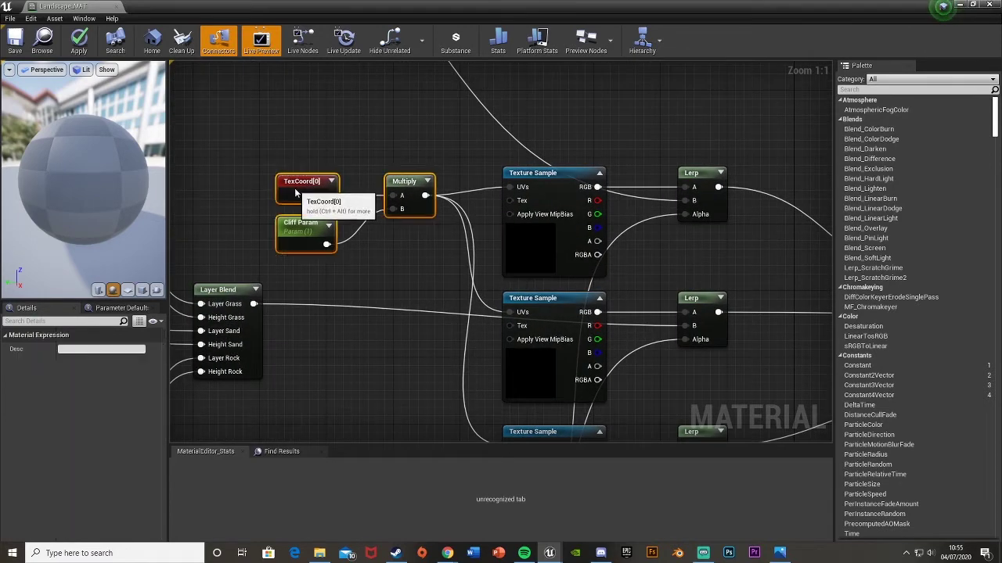
mouse_move(298, 192)
left_mouse_down()
mouse_move(282, 175)
mouse_move(282, 185)
left_mouse_up()
right_click_drag(406, 278, 423, 154)
scroll(423, 154, "down", 3)
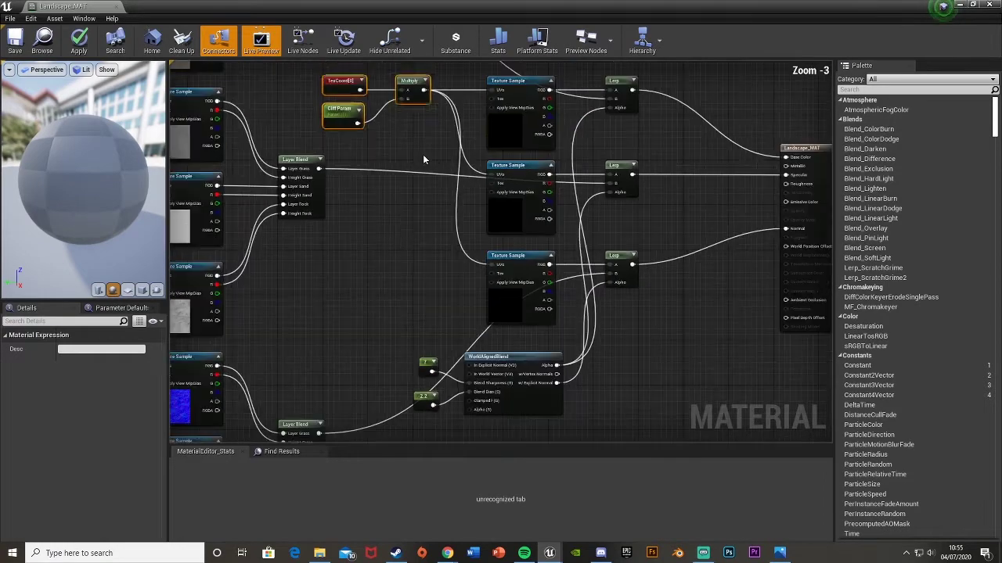
left_click(423, 154)
- Insert a Multiply node between the middle Lerp's output and the Specular input, and align it with that Lerp
right_click_drag(400, 228, 382, 274)
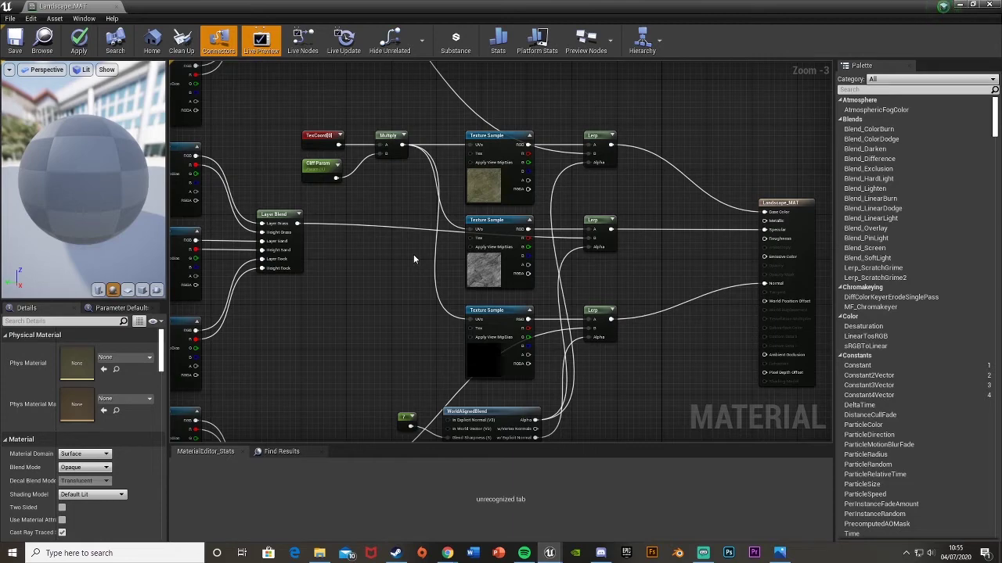
scroll(438, 266, "up", 2)
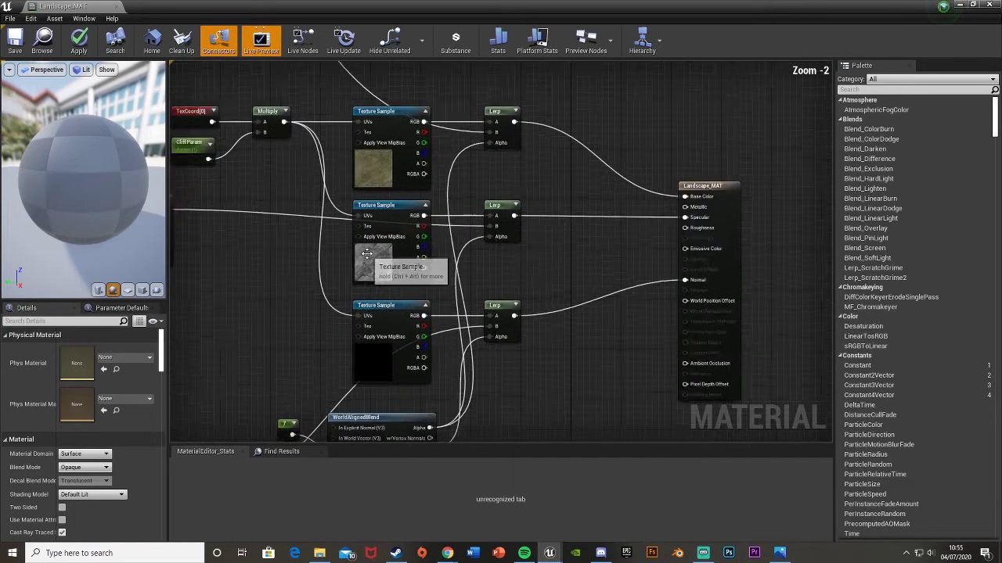
right_click_drag(376, 277, 251, 294)
scroll(389, 257, "up", 1)
right_click_drag(405, 222, 374, 255)
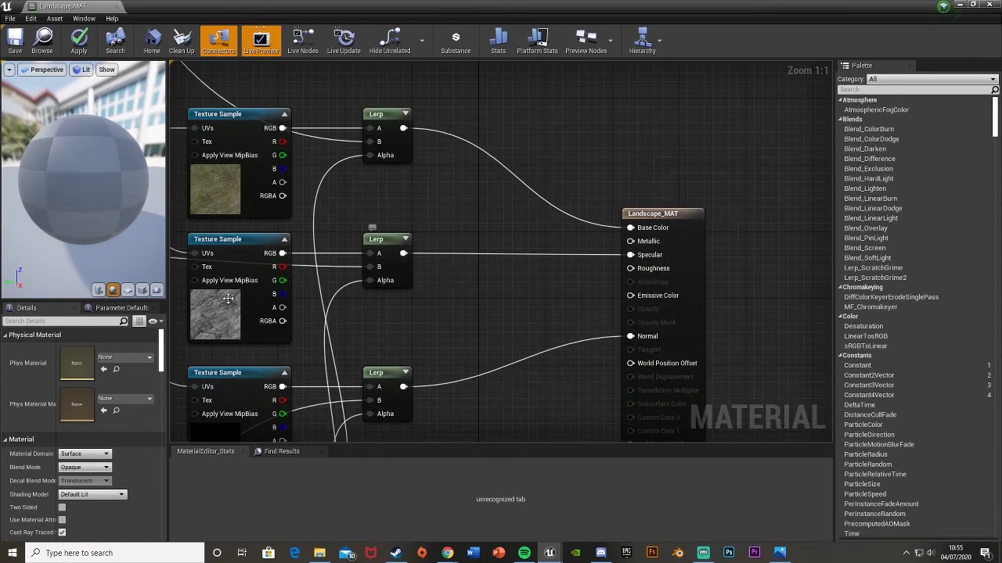
right_click_drag(217, 290, 285, 287)
right_click_drag(525, 258, 428, 259)
left_click_drag(377, 252, 450, 253)
type("mult")
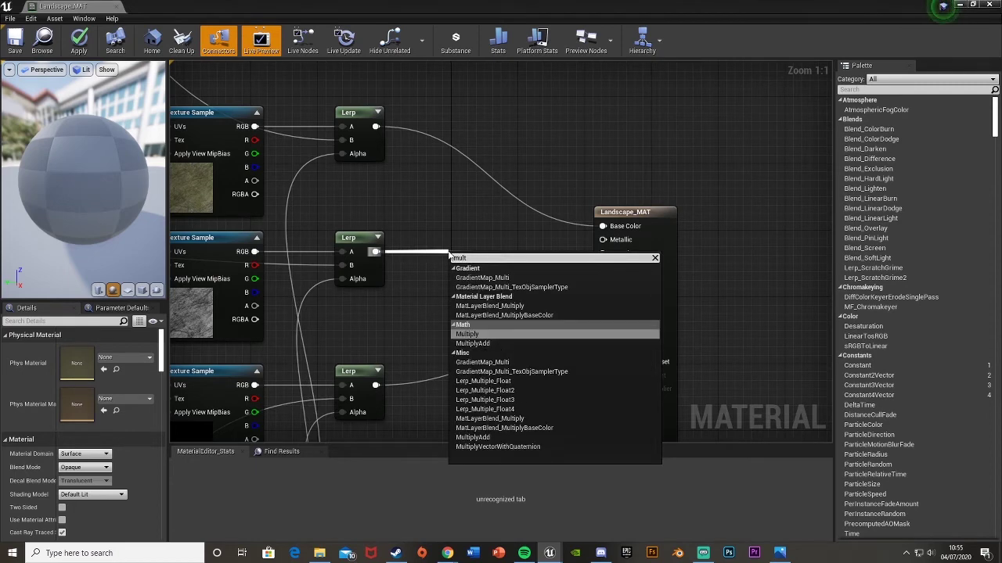
key("Return")
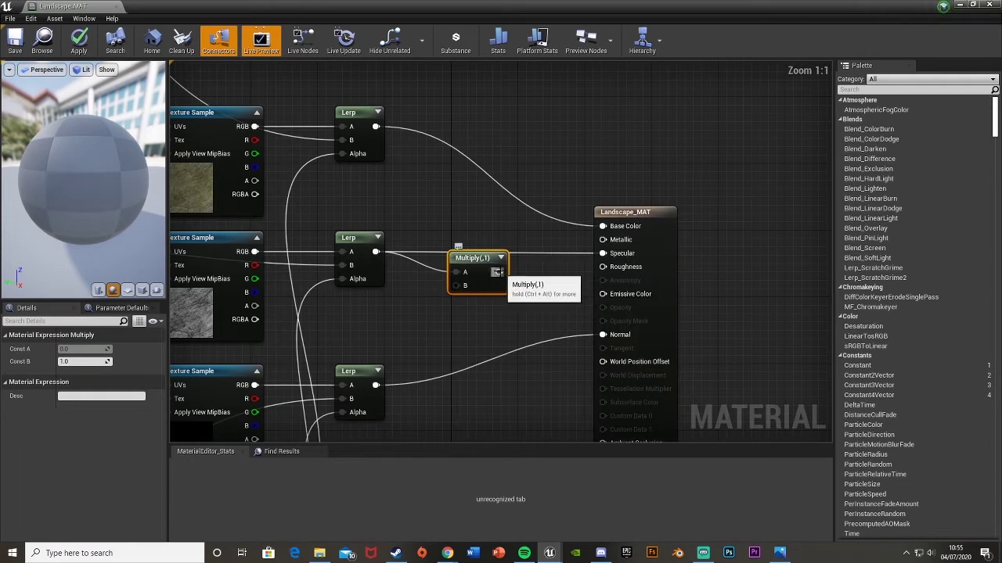
left_click_drag(499, 272, 602, 253)
left_click_drag(467, 276, 471, 255)
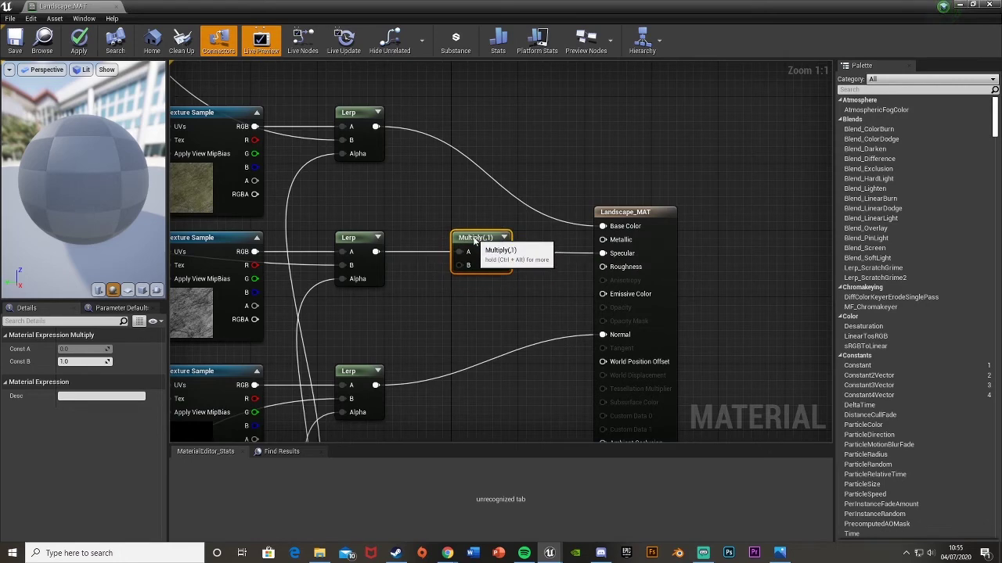
- Add a scalar parameter named Spec Amount and connect it to the B input of the specular Multiply node
left_click(417, 310)
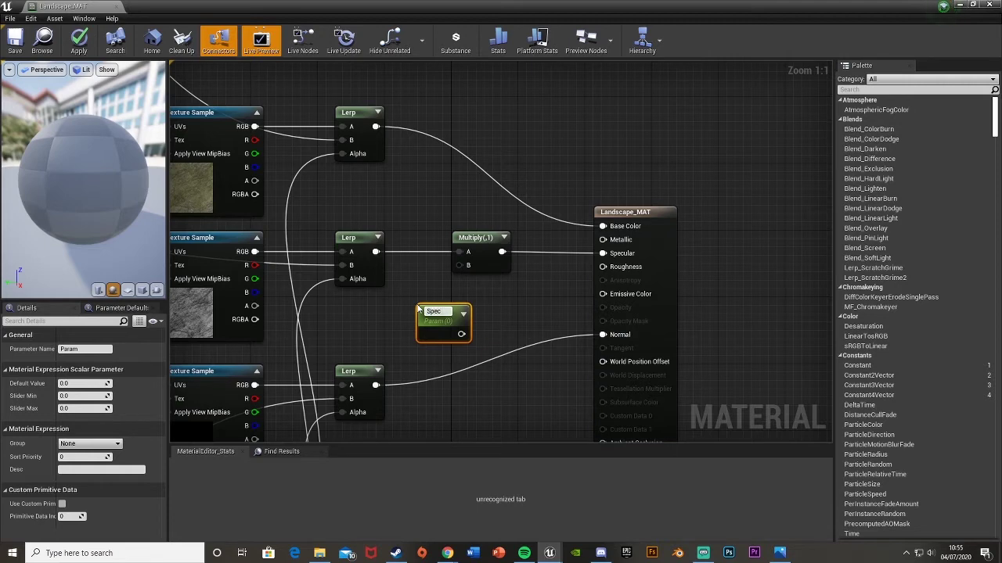
type("Spec Amount")
key("Return")
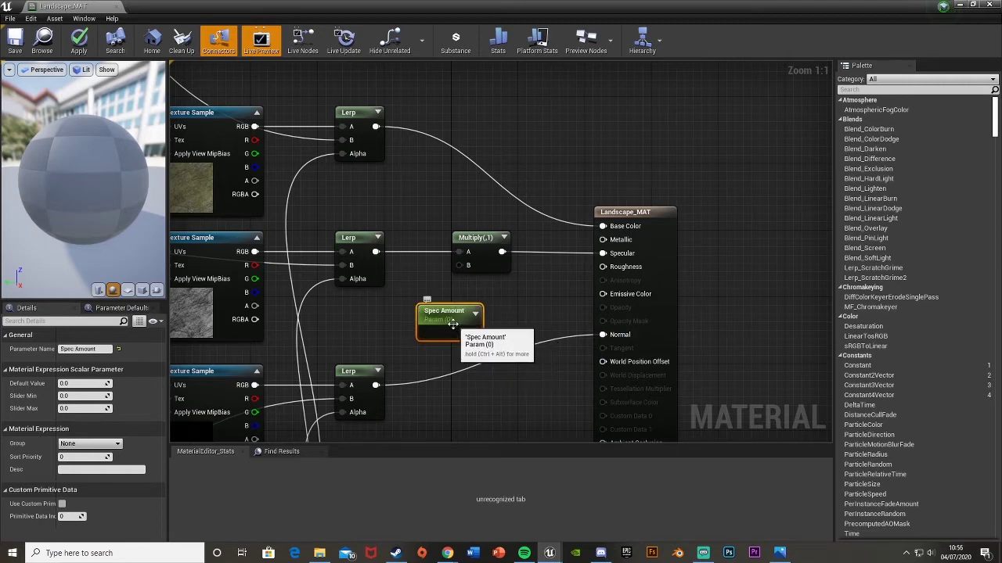
left_click_drag(469, 333, 460, 265)
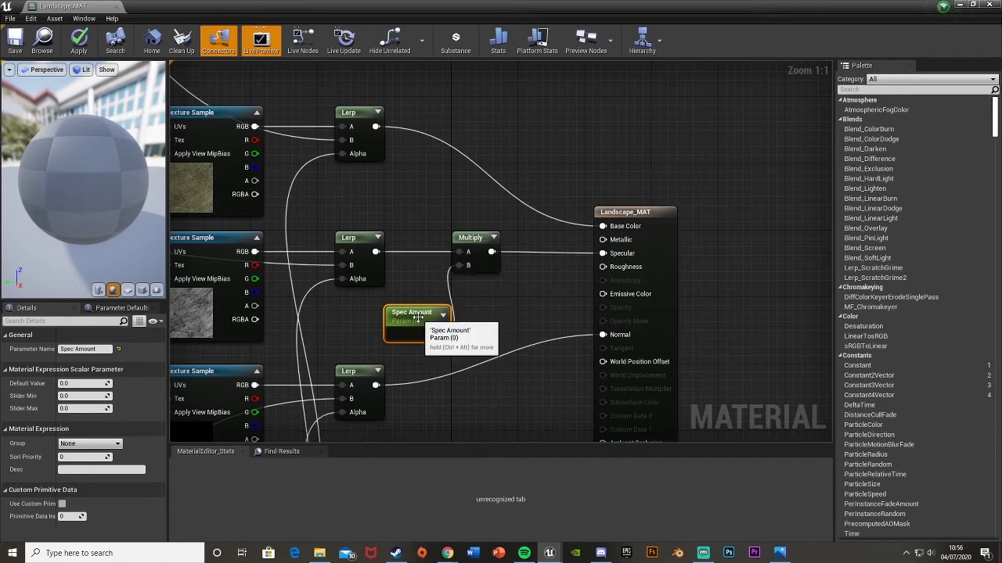
- Tidy the Spec Amount and Multiply nodes, set Spec Amount's default value to 1.0, and save the material
left_click_drag(418, 317, 451, 300)
left_click_drag(463, 243, 481, 242)
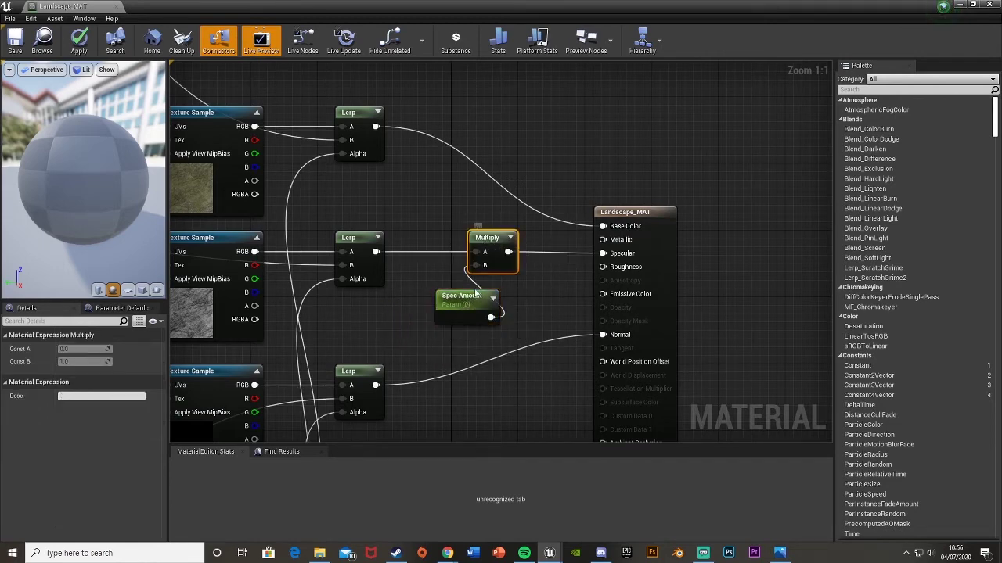
mouse_move(436, 302)
left_mouse_down()
mouse_move(445, 303)
mouse_move(435, 294)
left_mouse_up()
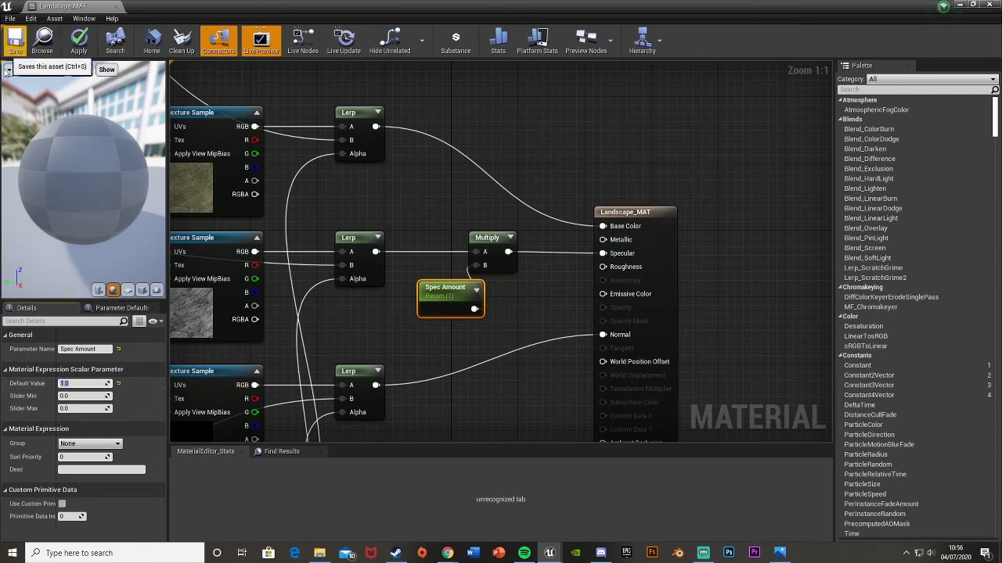
left_click(19, 40)
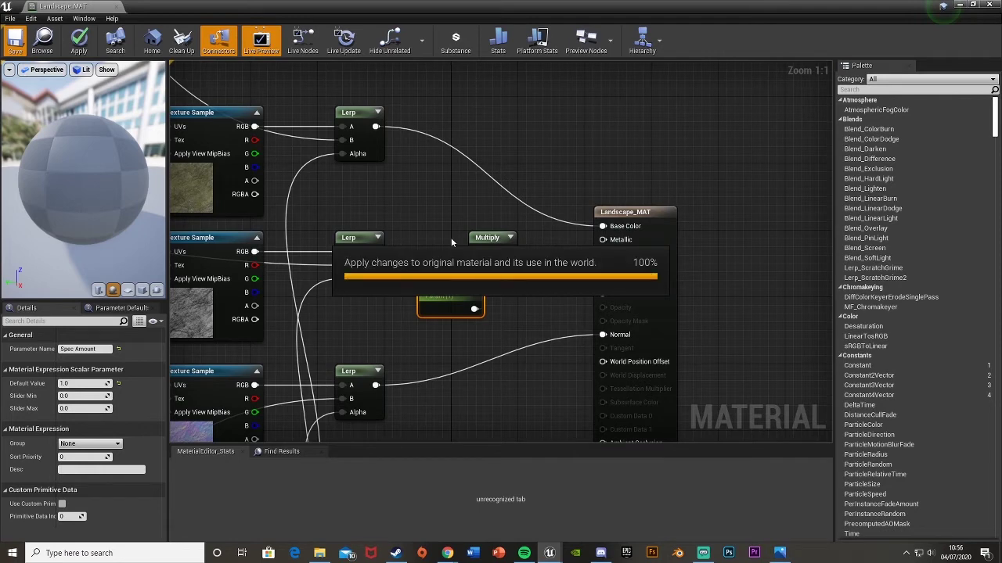
- Review the whole material graph, from the tiling parameters and texture samples to the Landscape_MAT output node
right_click_drag(451, 237, 565, 248)
scroll(449, 249, "down", 9)
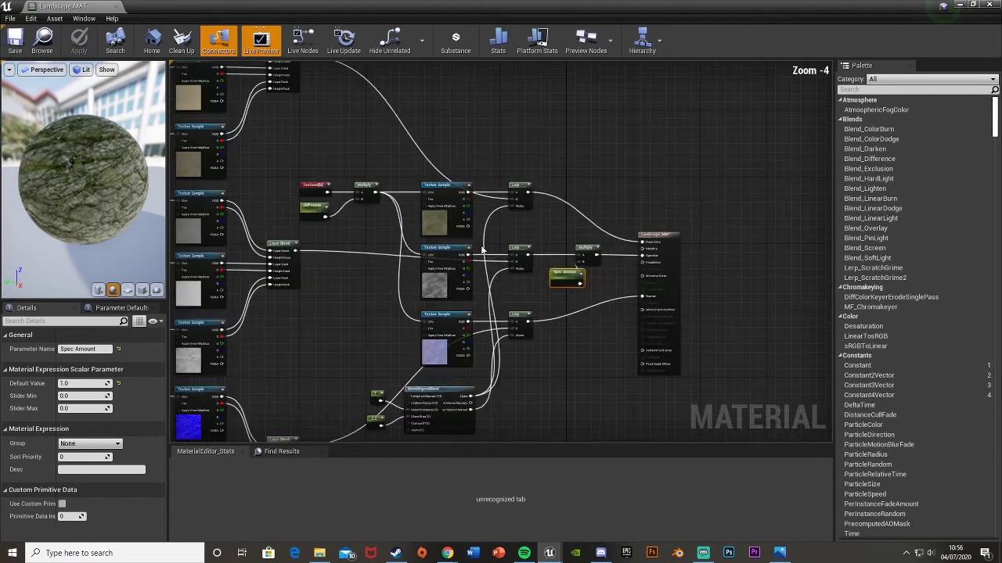
scroll(542, 258, "up", 2)
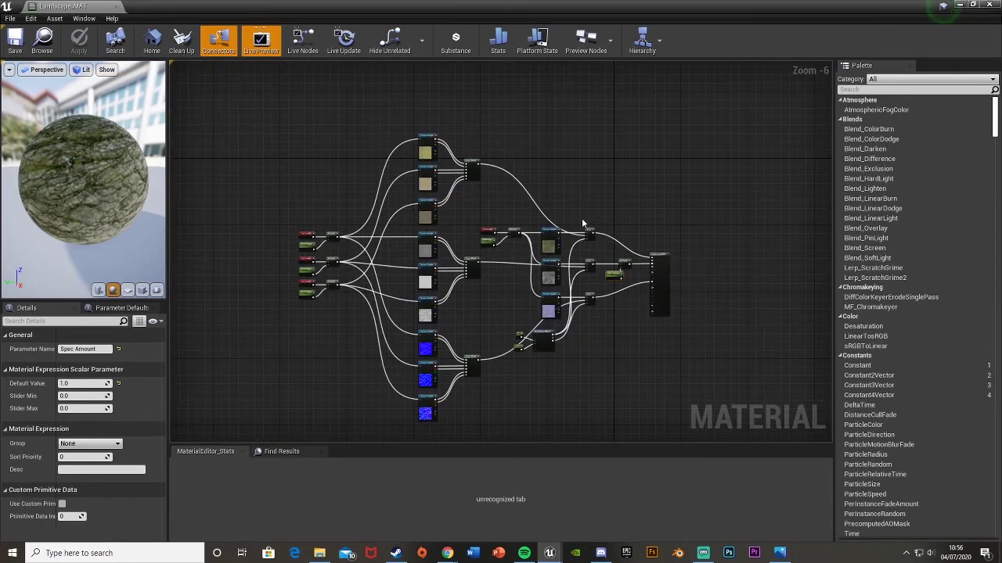
right_click_drag(607, 307, 610, 296)
scroll(252, 261, "up", 4)
right_click_drag(694, 264, 158, 263)
scroll(535, 248, "down", 3)
right_click_drag(634, 248, 498, 201)
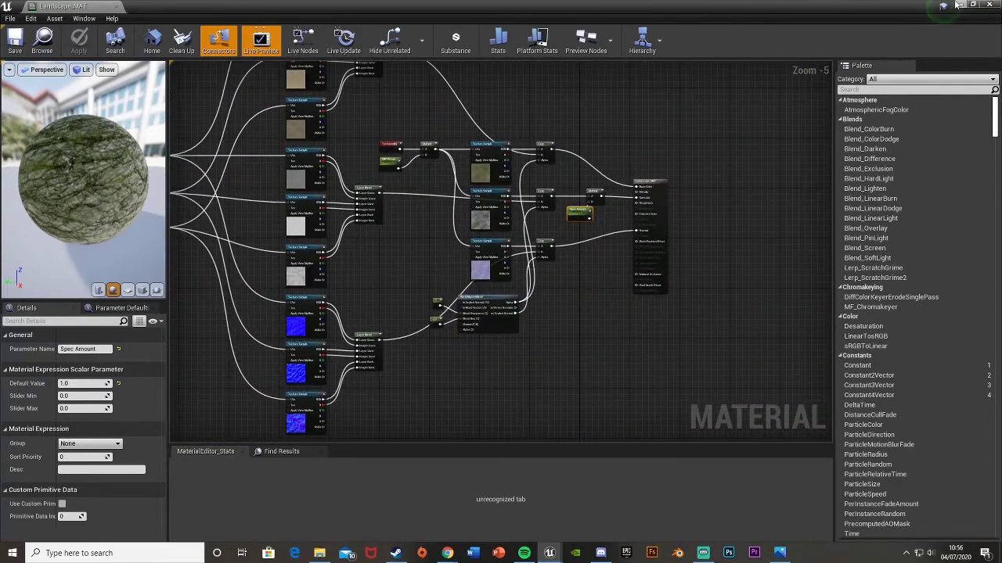
- Return to the level editor, activate Landscape editing mode, and assign Landscape_MAT as the new landscape's material
left_click(958, 6)
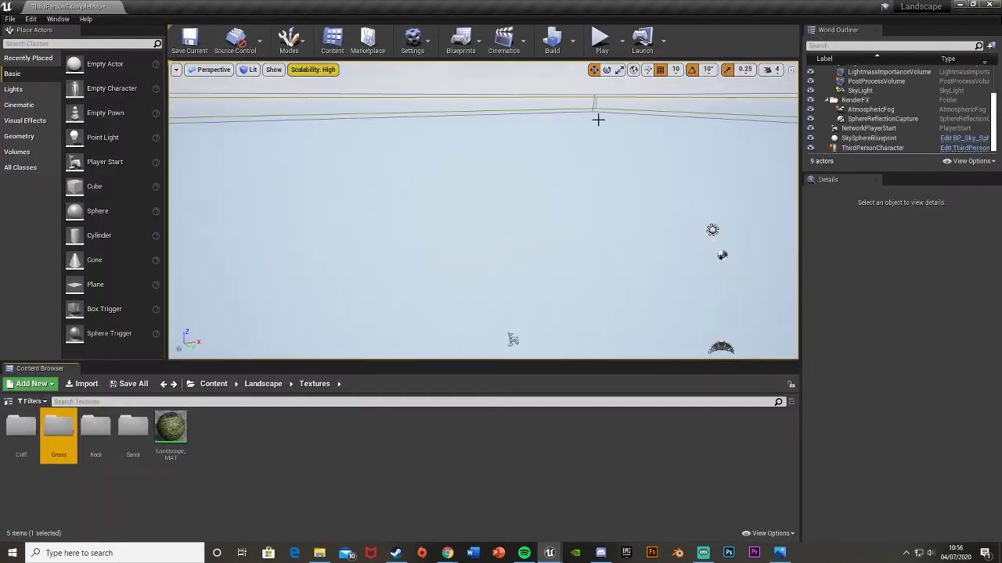
left_click(295, 38)
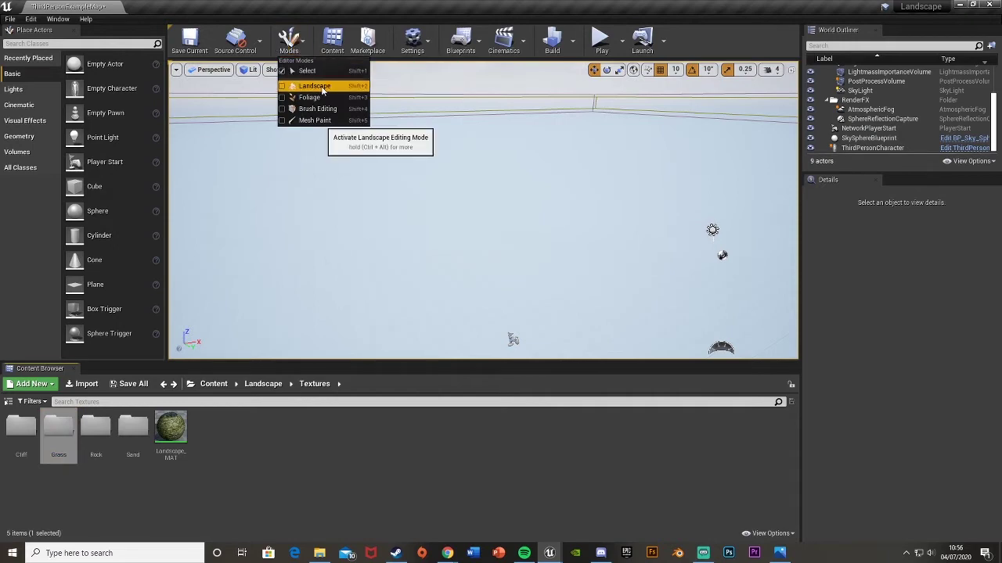
left_click(317, 84)
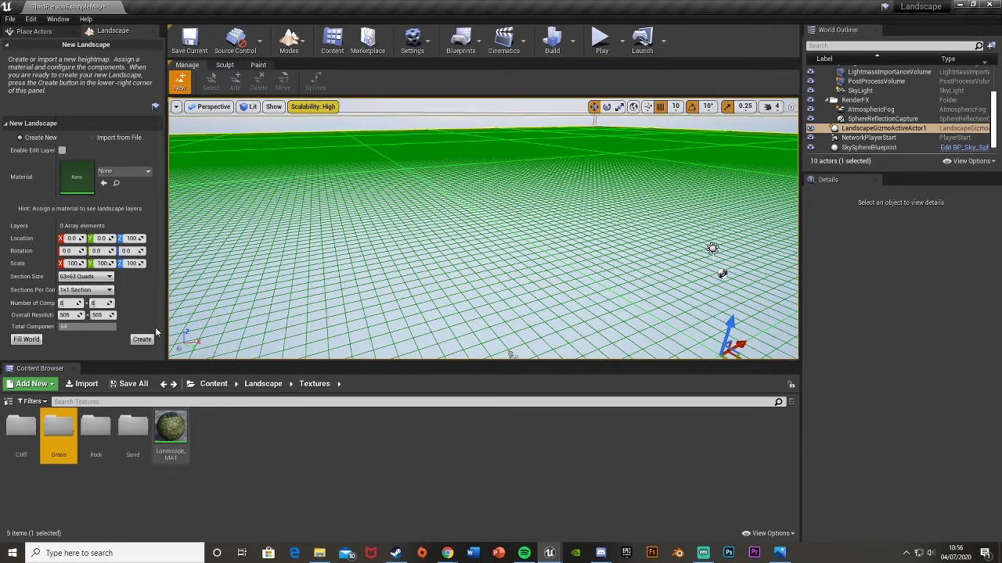
left_click_drag(172, 428, 119, 185)
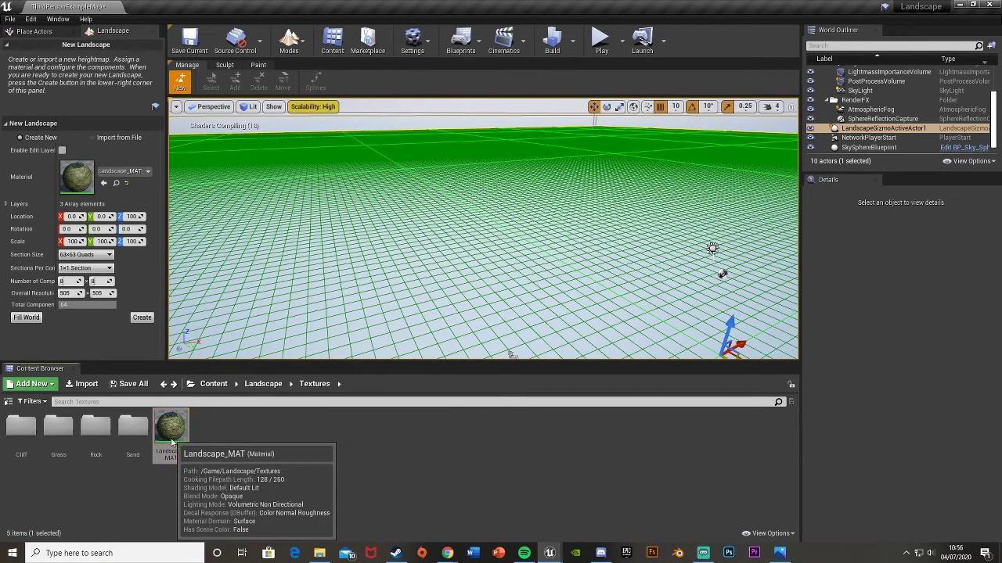
- Create a material instance of Landscape_MAT with its default name and assign it as the new landscape's material
right_click(170, 436)
left_click(211, 174)
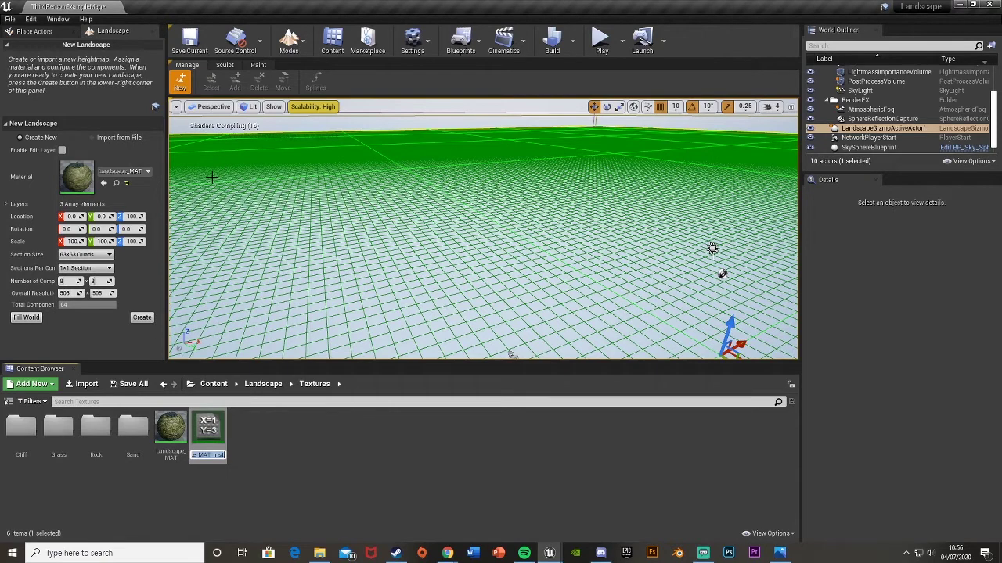
key("Return")
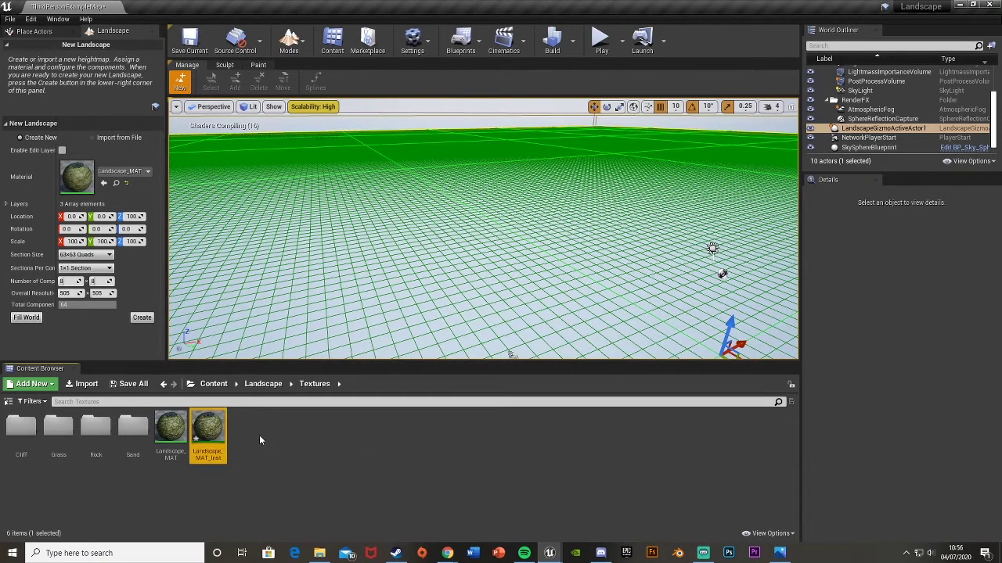
left_click_drag(208, 434, 80, 187)
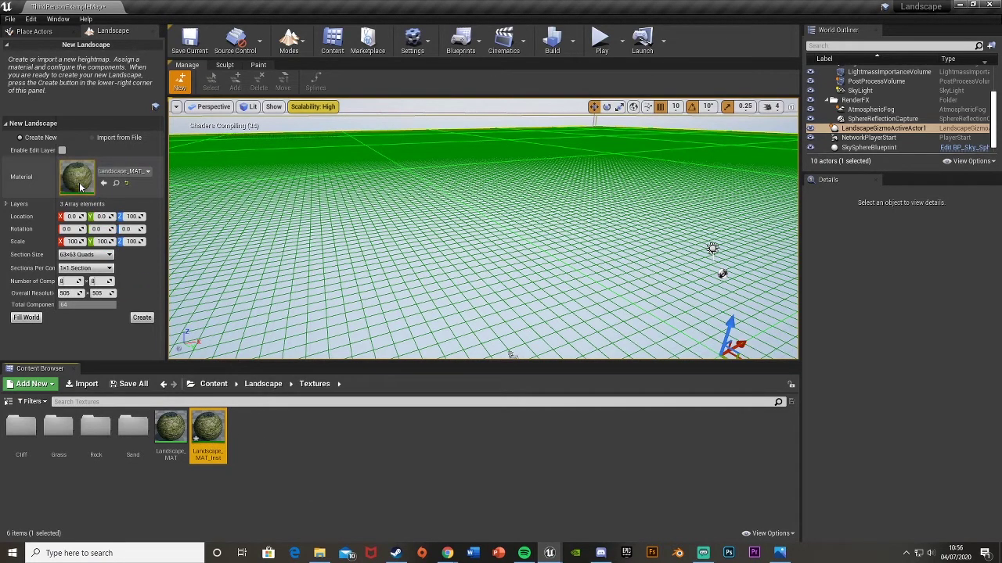
left_click(132, 172)
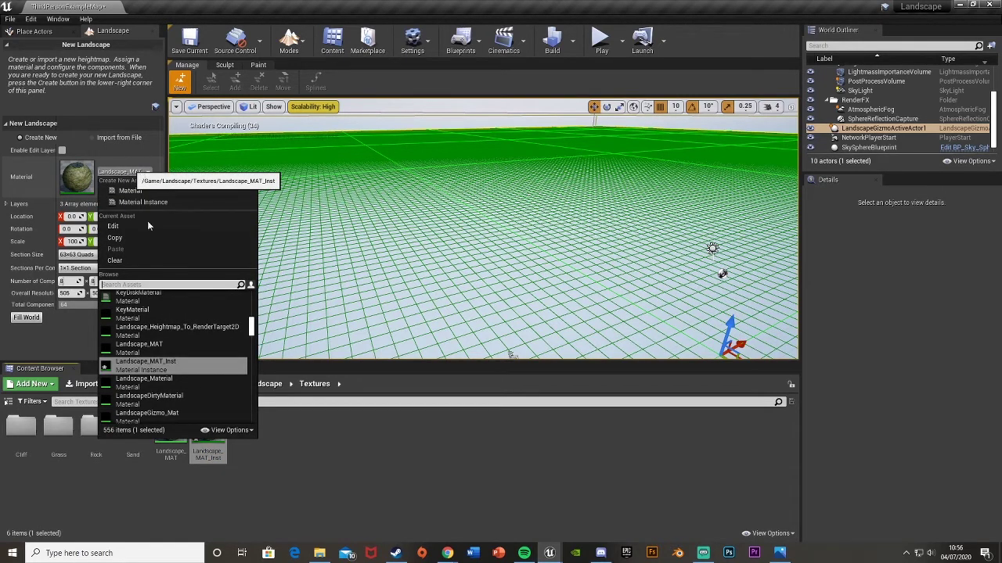
left_click(224, 15)
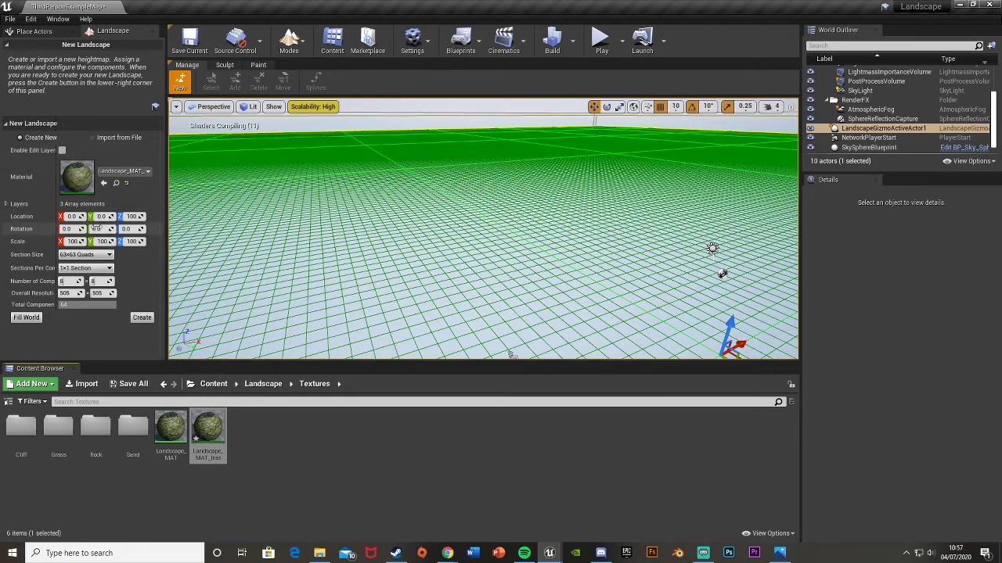
- Set the new landscape's sections per component to 2×2 Sections and its number of components to 4 × 4
right_click_drag(266, 251, 282, 274)
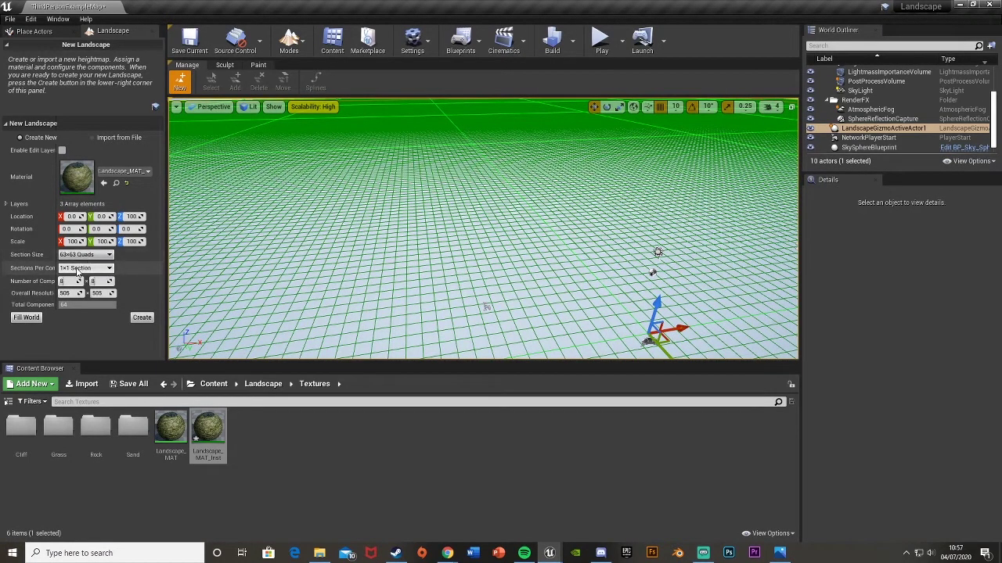
right_click_drag(216, 284, 215, 258)
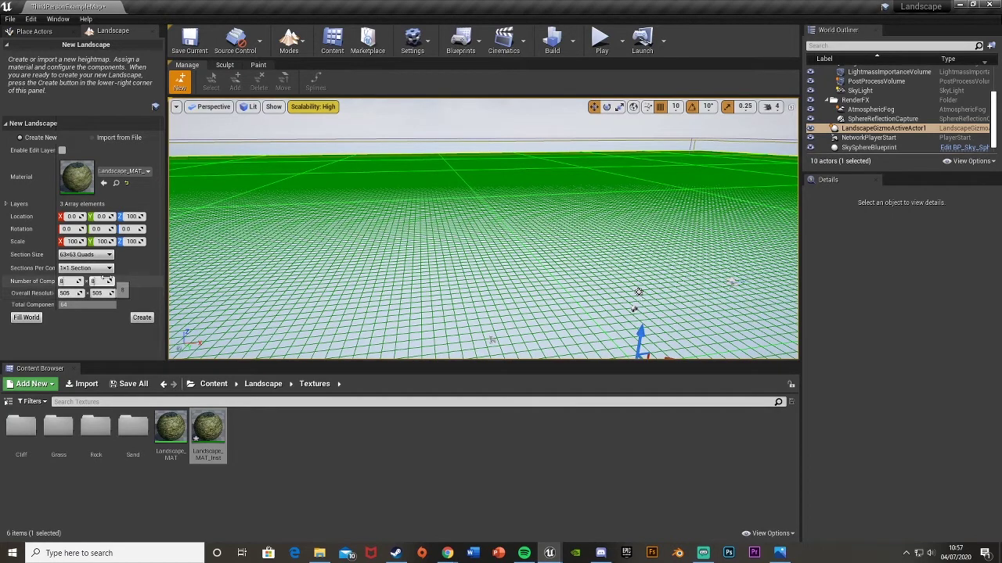
left_click(86, 268)
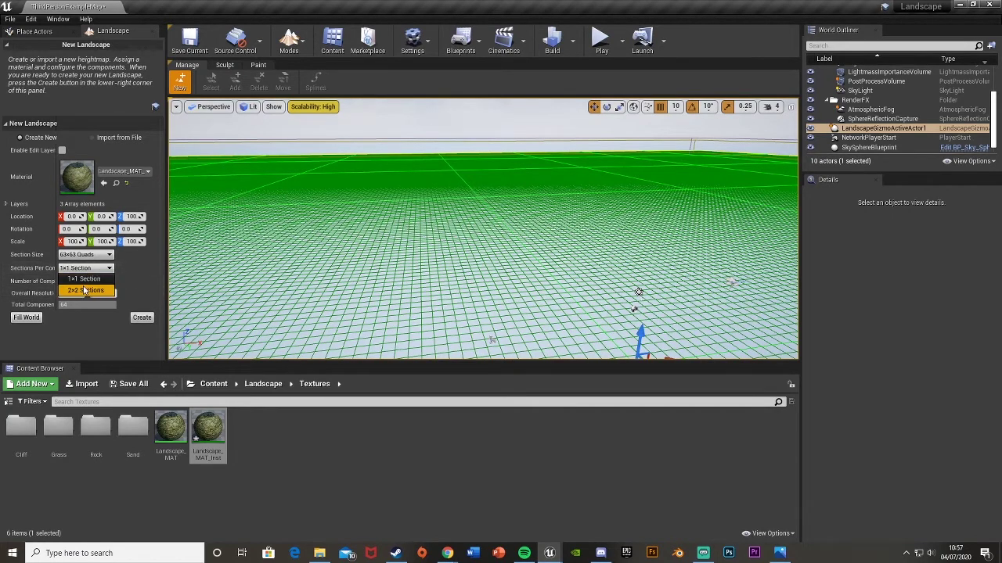
left_click(85, 290)
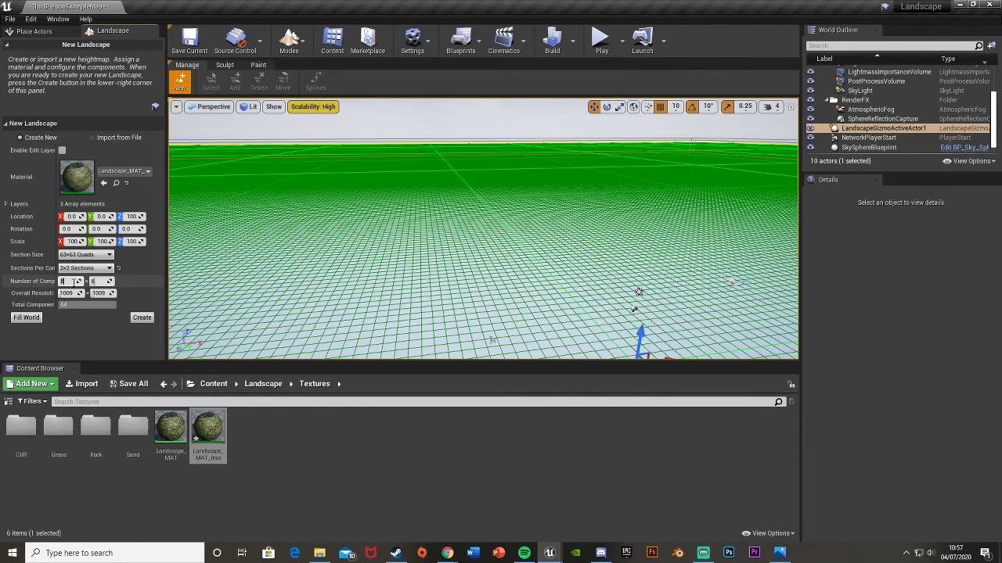
key("Tab")
type("4")
key("Return")
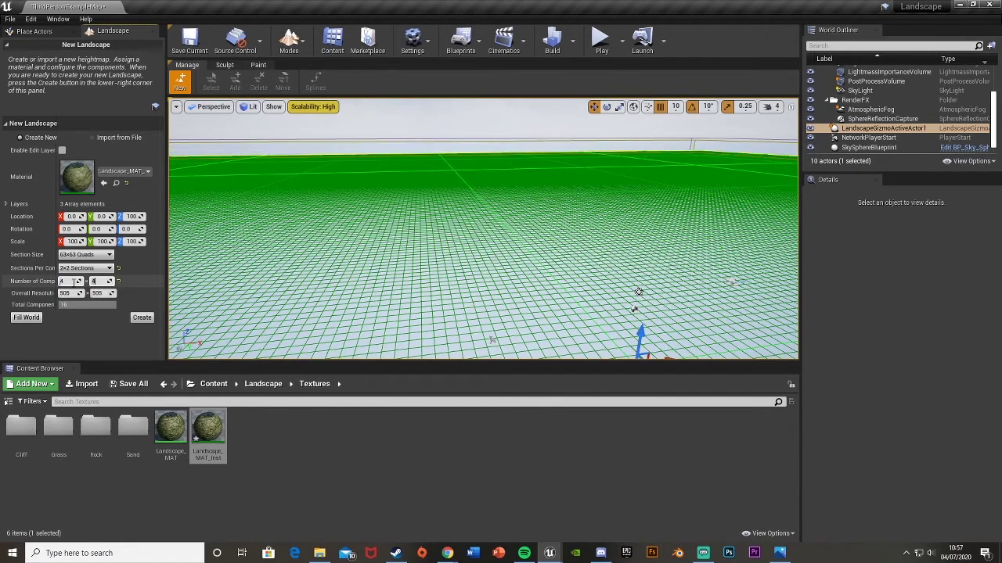
key("Tab")
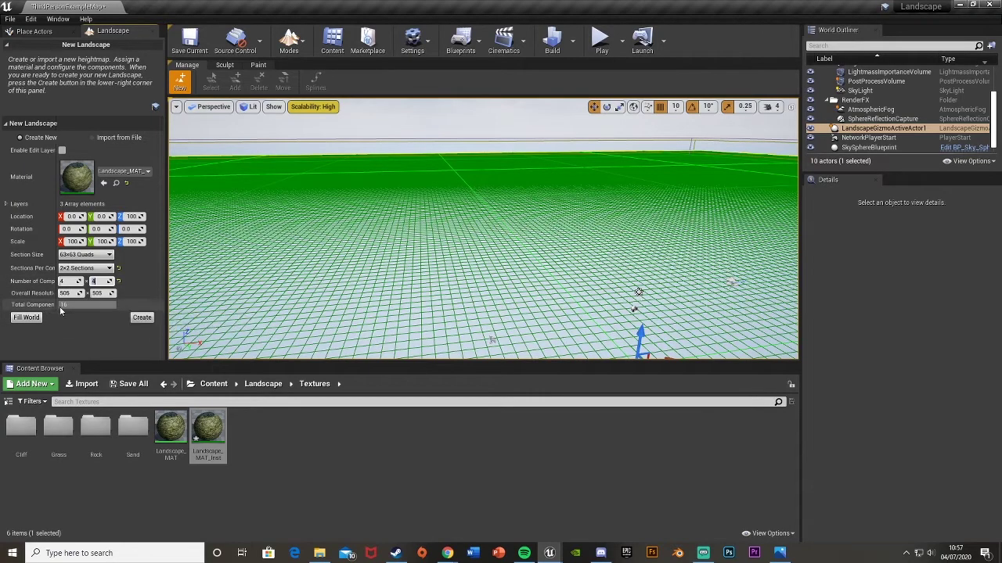
- Set the number of components to 2 × 2 and create the landscape
right_click_drag(600, 209, 654, 219)
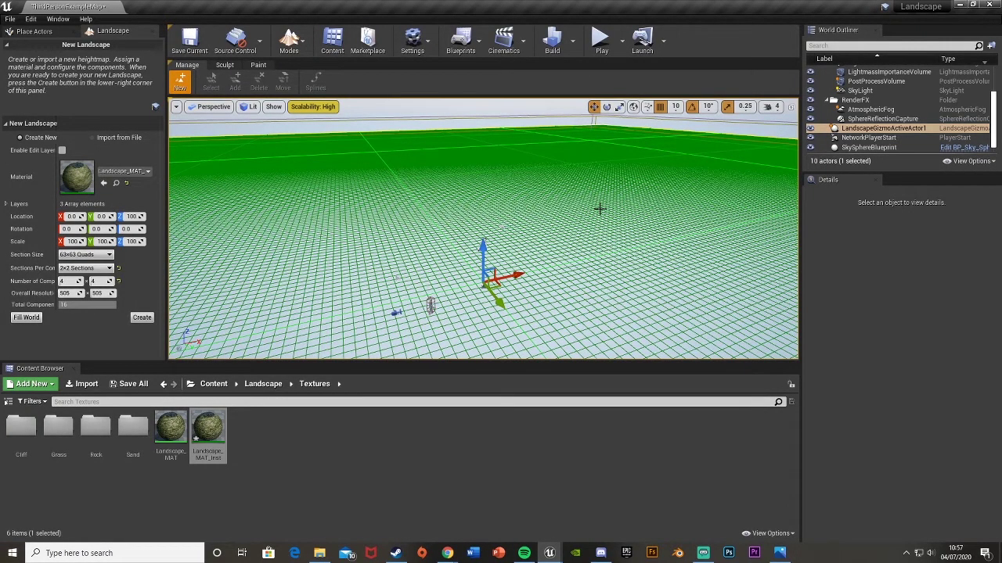
right_click_drag(598, 205, 654, 208)
right_click_drag(550, 264, 592, 203)
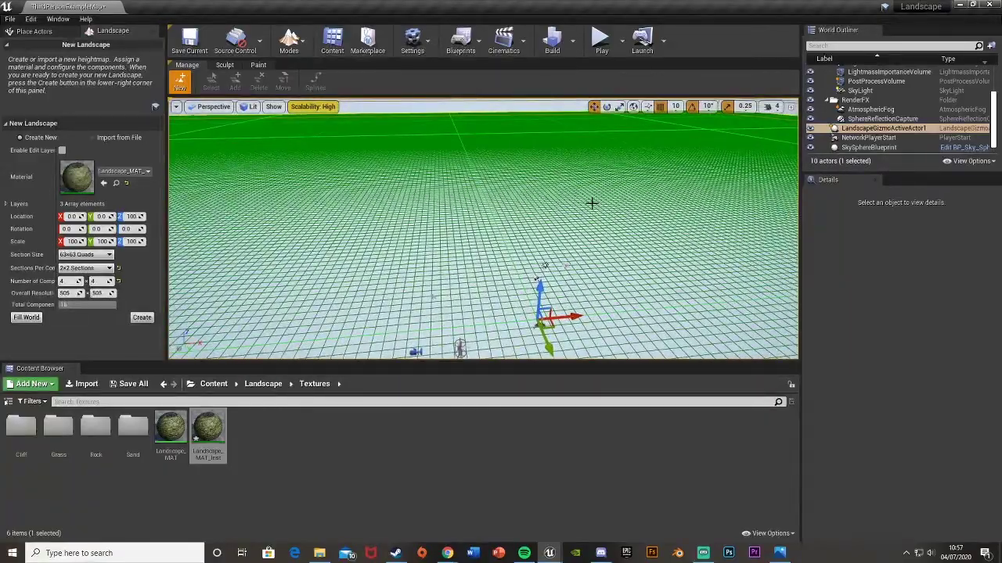
right_click_drag(592, 204, 623, 226)
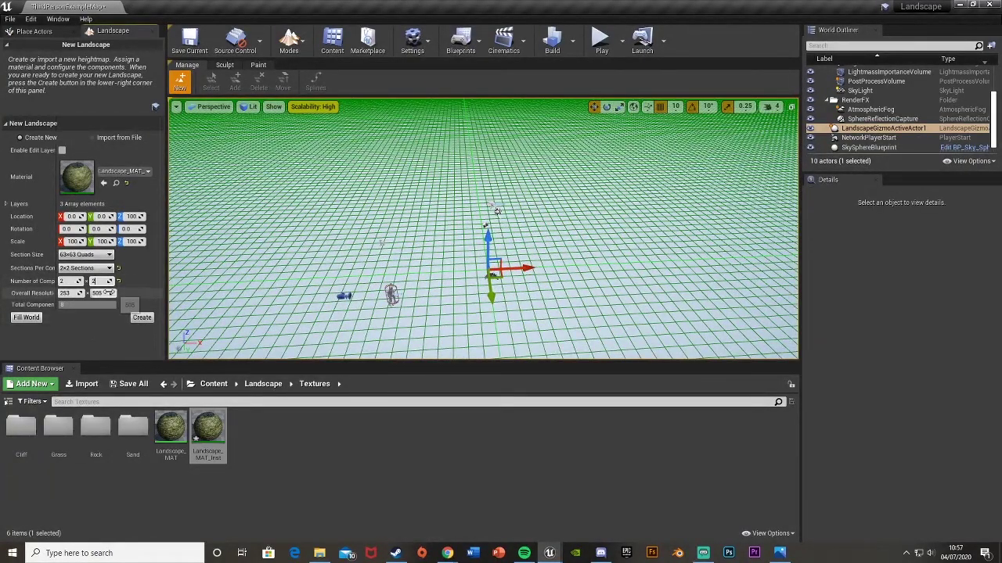
left_click_drag(107, 293, 96, 348)
mouse_move(310, 303)
right_mouse_down()
mouse_move(375, 274)
mouse_move(350, 271)
mouse_move(317, 301)
right_mouse_up()
mouse_move(507, 219)
right_mouse_down()
mouse_move(491, 222)
mouse_move(507, 219)
right_mouse_up()
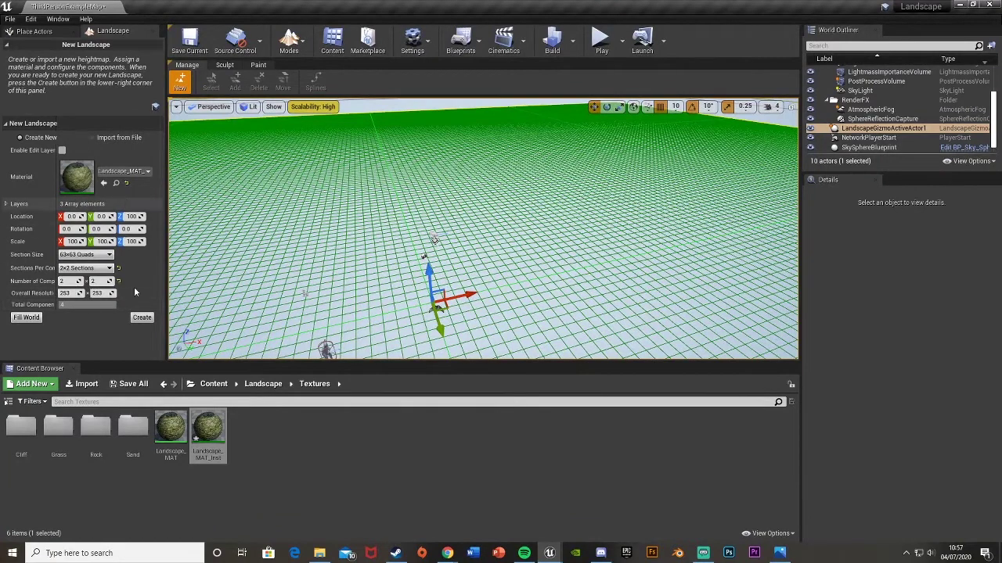
left_click(142, 318)
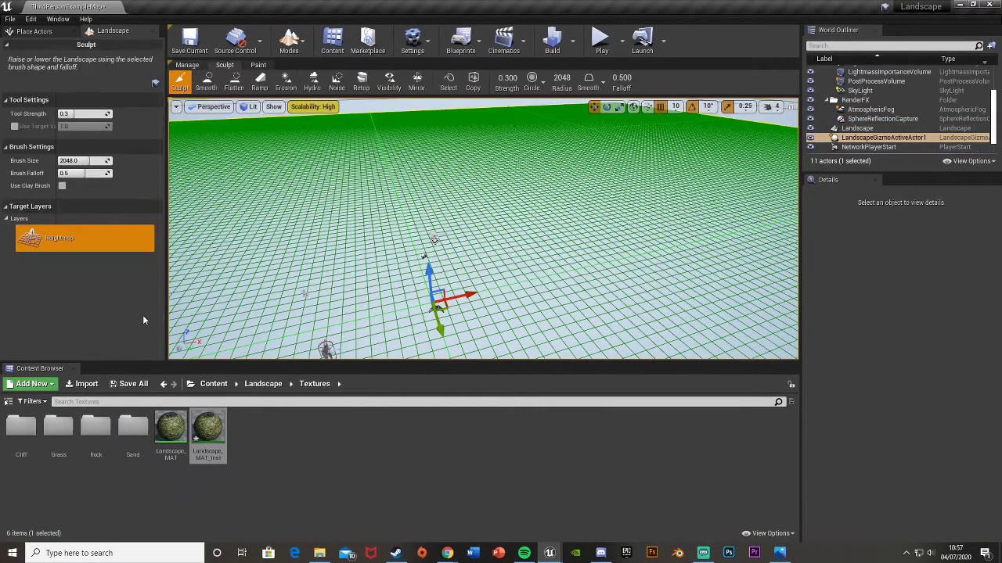
- Move around the new landscape and switch from sculpting to painting its material layers
mouse_move(470, 235)
right_mouse_down()
mouse_move(559, 224)
mouse_move(469, 229)
mouse_move(399, 213)
mouse_move(476, 239)
right_mouse_up()
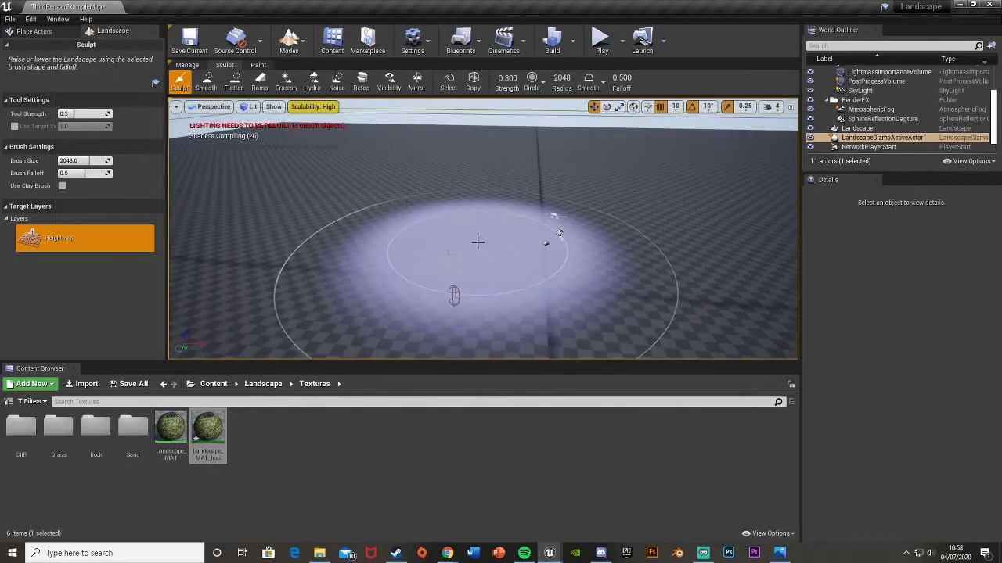
mouse_move(217, 179)
right_mouse_down()
mouse_move(324, 210)
mouse_move(313, 210)
right_mouse_up()
key("w")
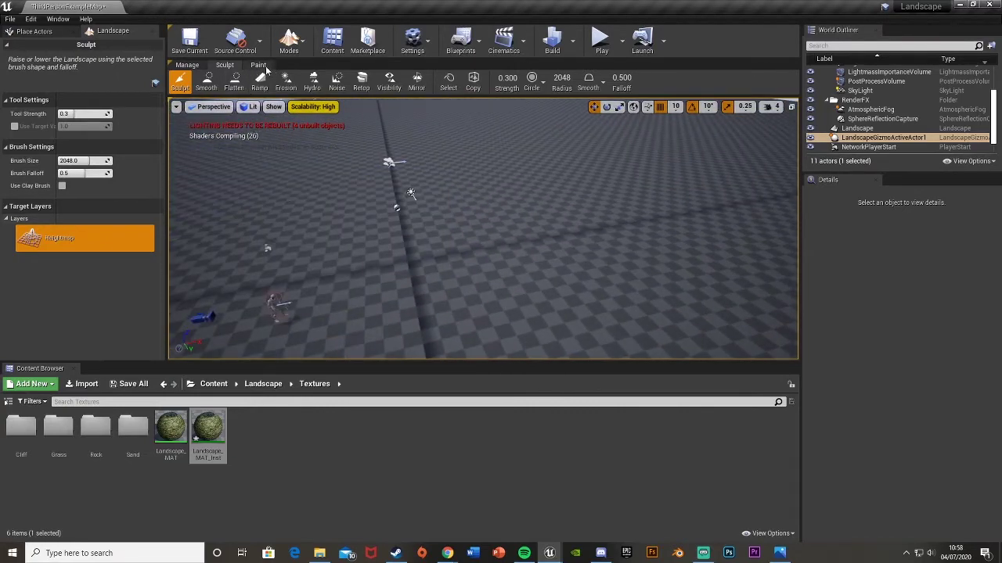
left_click(263, 66)
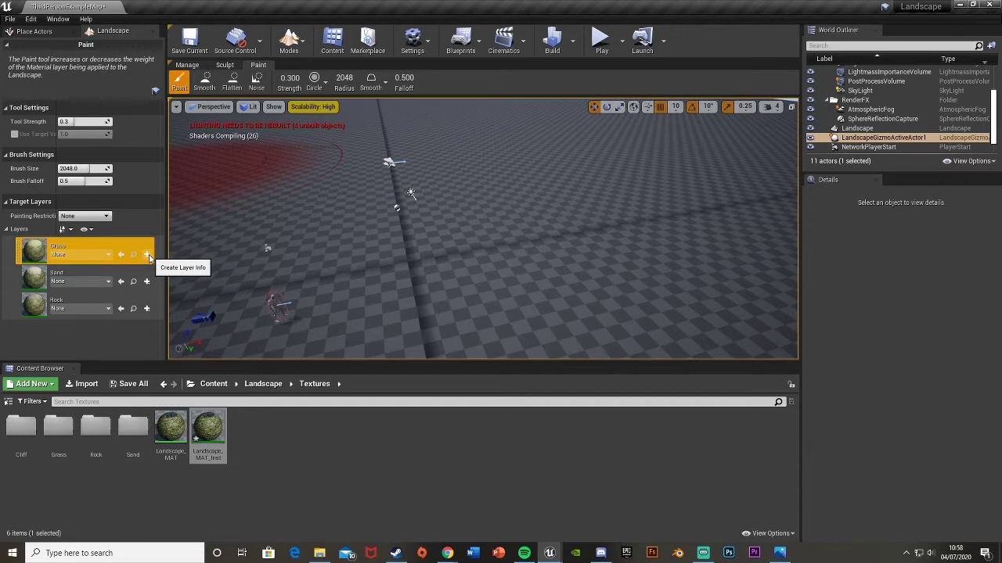
left_click(151, 255)
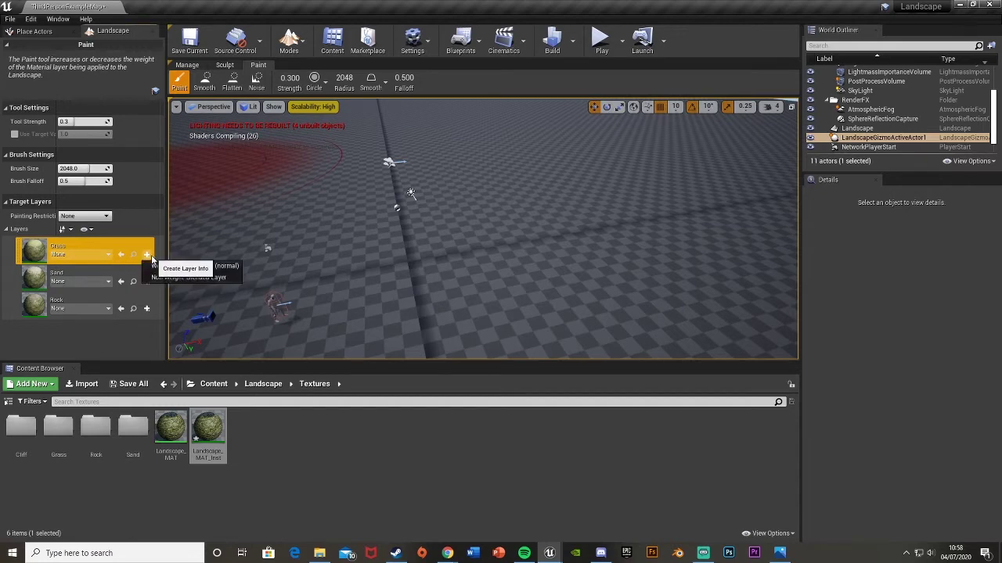
left_click(220, 267)
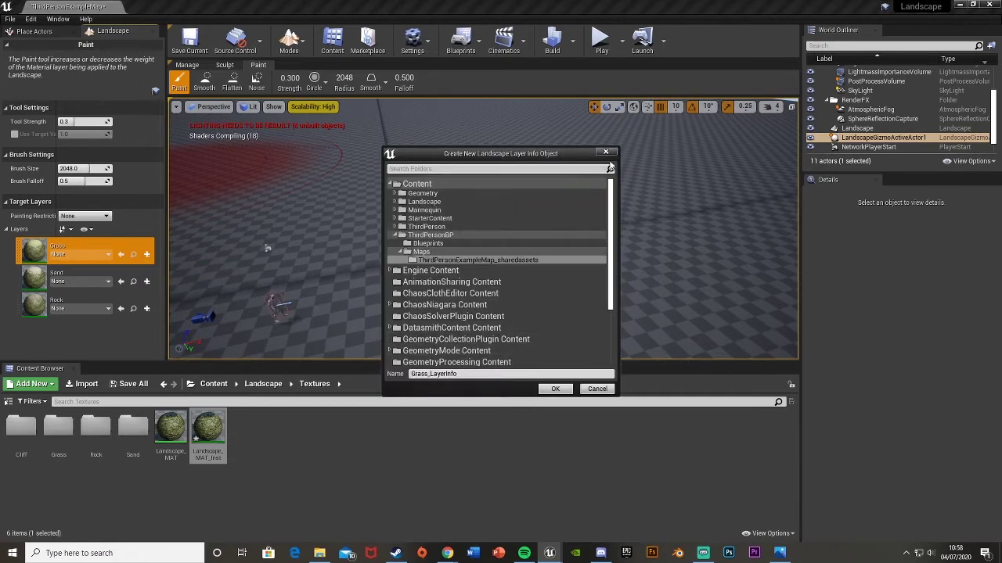
left_click(605, 152)
- Create a Layer_Info folder inside Textures and save a weight-blended Grass_LayerInfo for the Grass layer in it
right_click(287, 442)
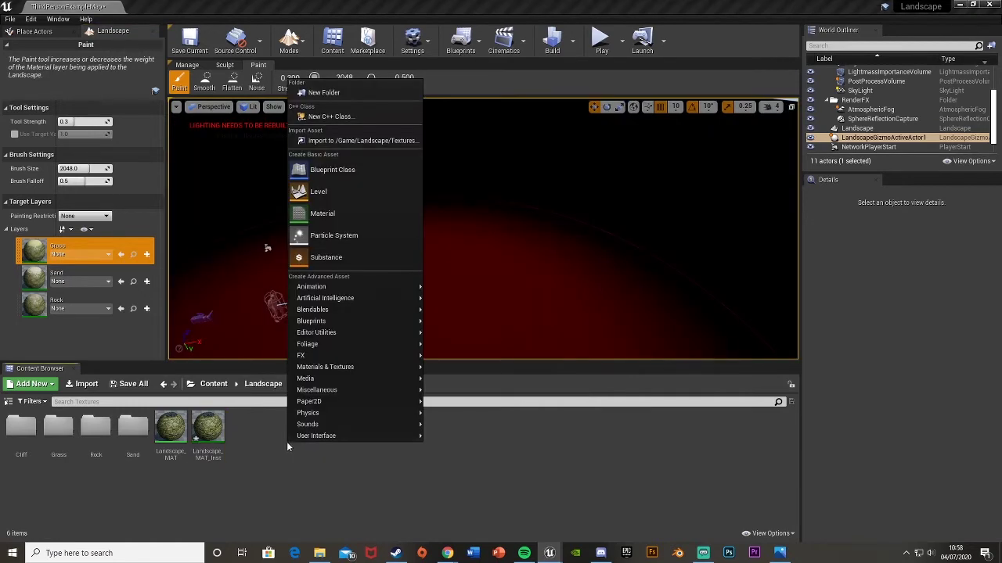
left_click(354, 94)
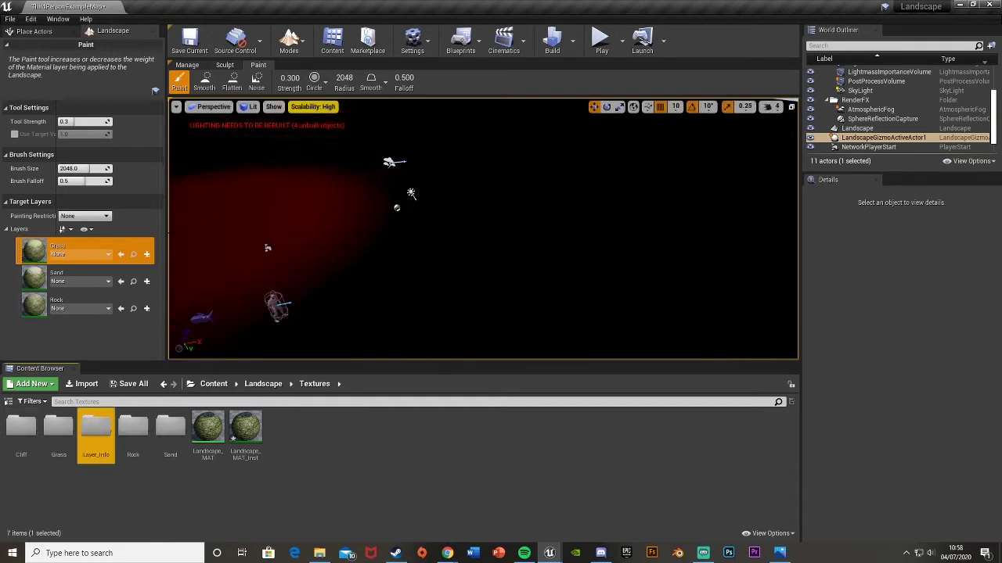
left_click(149, 255)
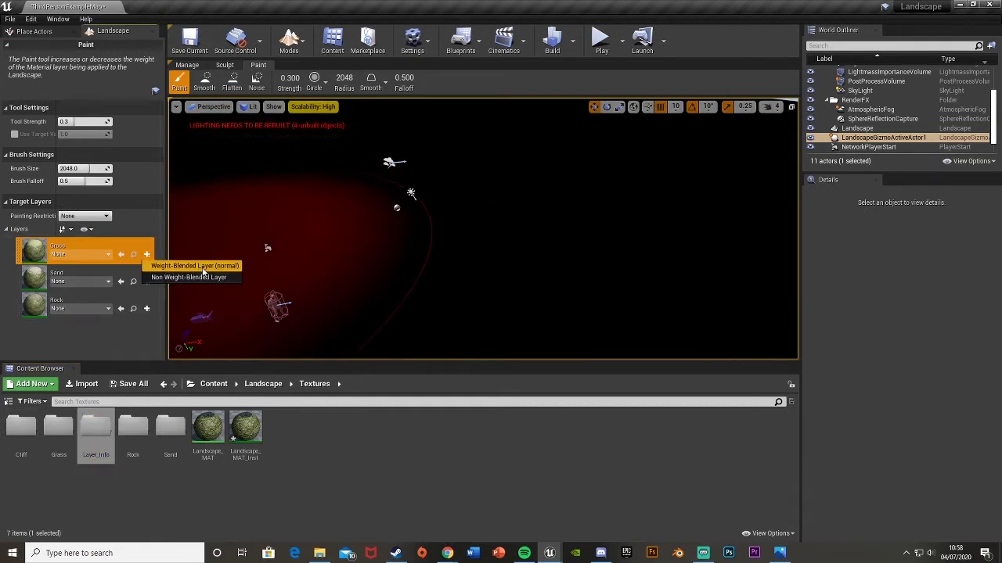
left_click(203, 267)
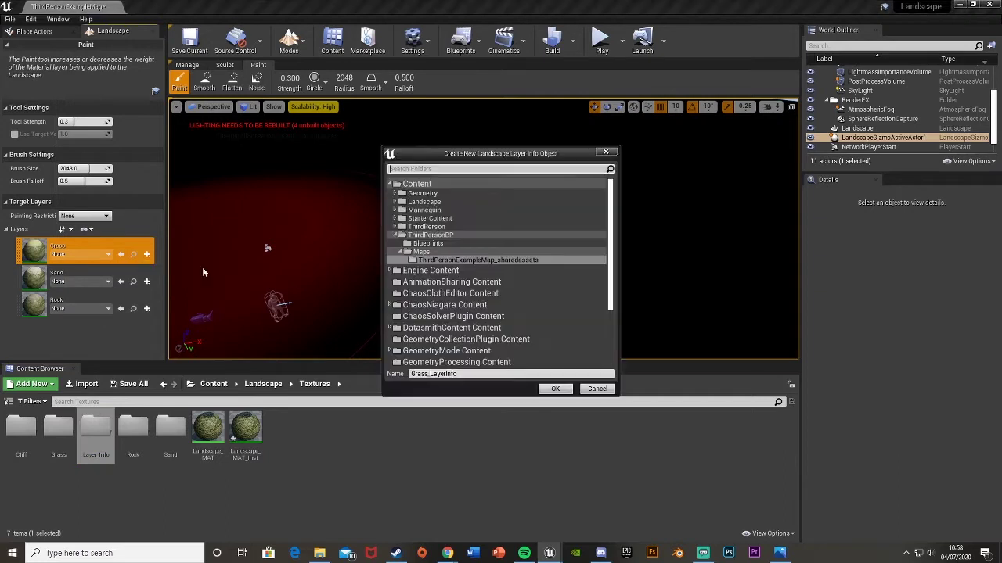
left_click(395, 202)
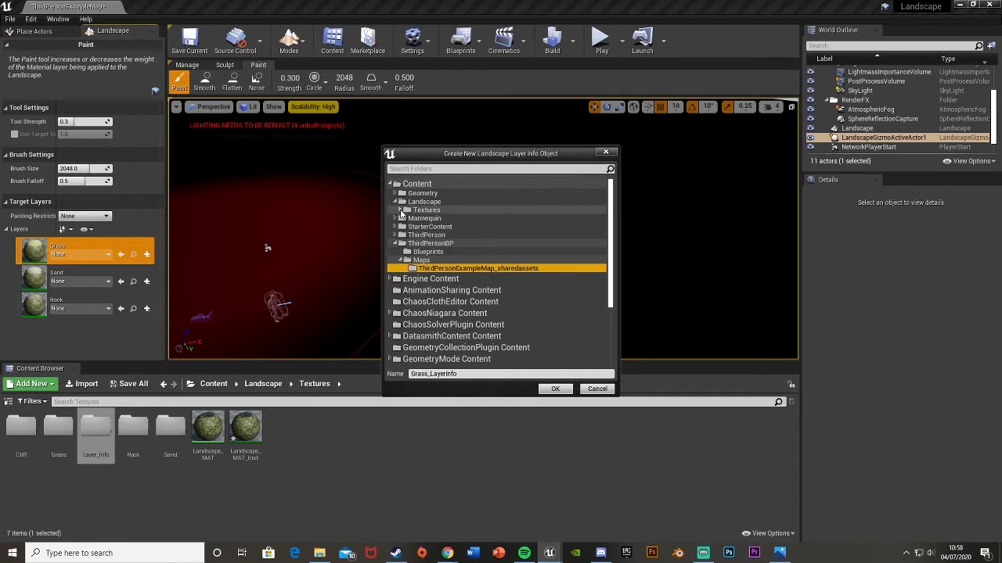
left_click(400, 210)
left_click(431, 235)
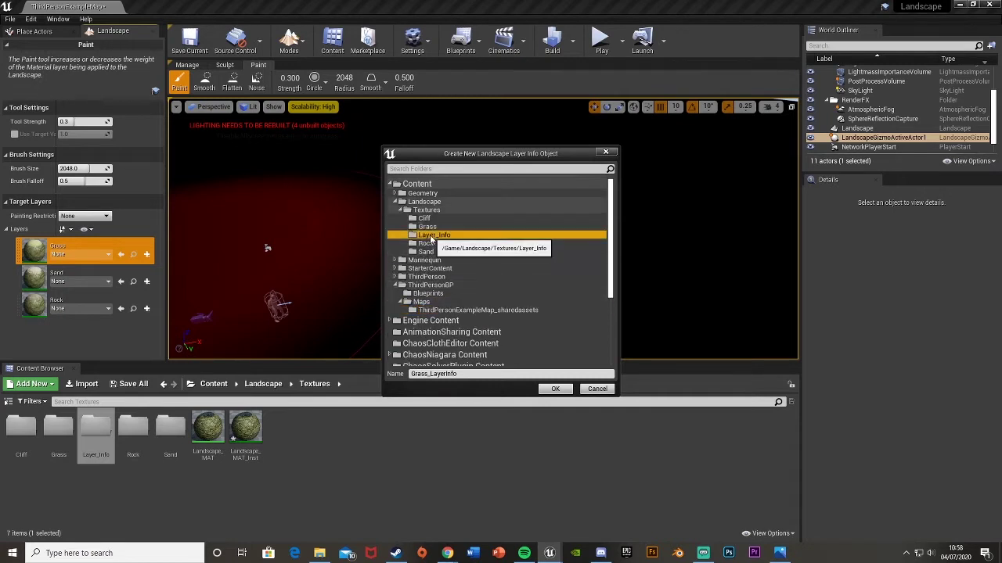
left_click(555, 389)
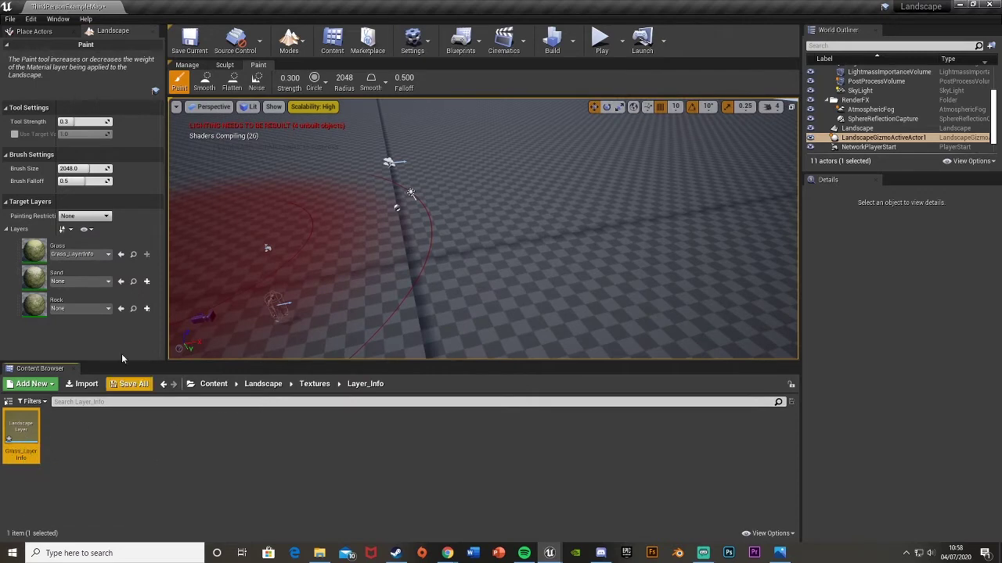
- Create a weight-blended layer info for the Sand layer, saved as Sand_LayerInfo in Landscape/Textures/Layer_Info
left_click(146, 282)
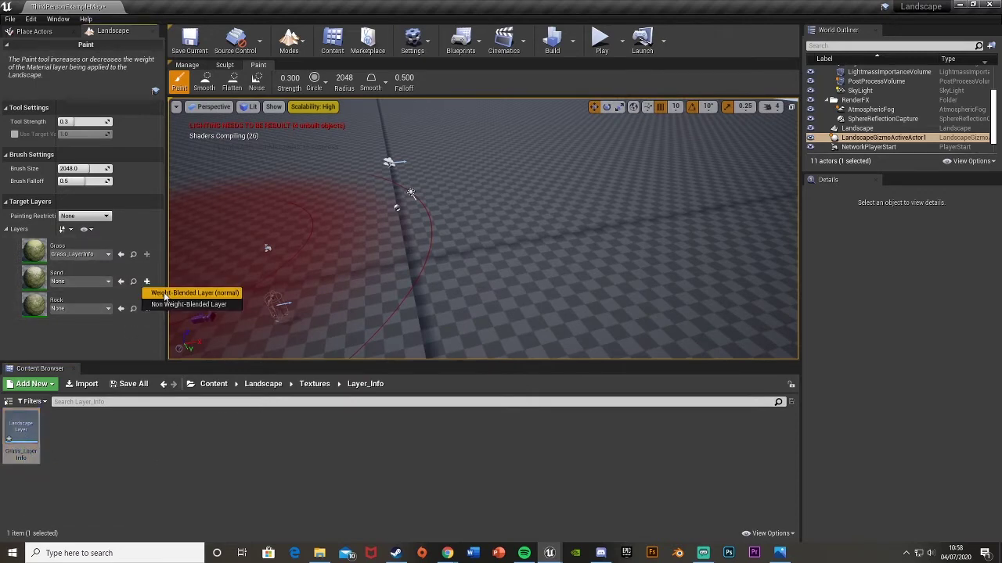
left_click(165, 294)
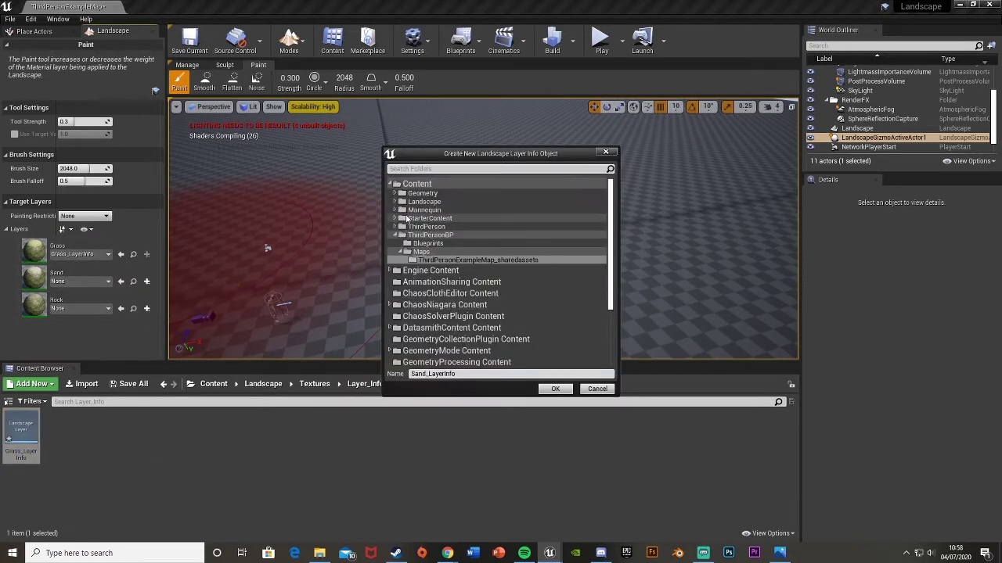
left_click(394, 201)
double_click(401, 210)
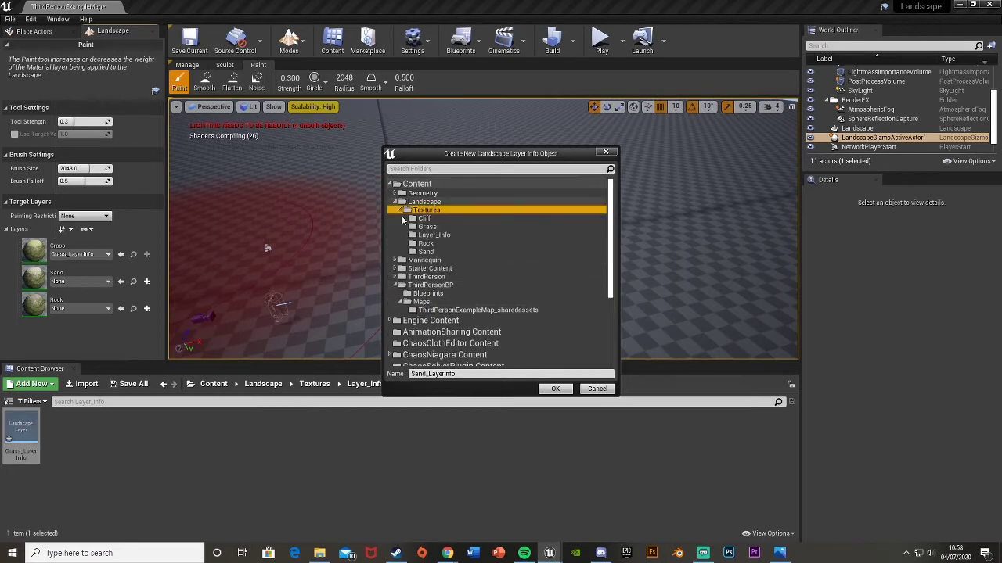
left_click(433, 235)
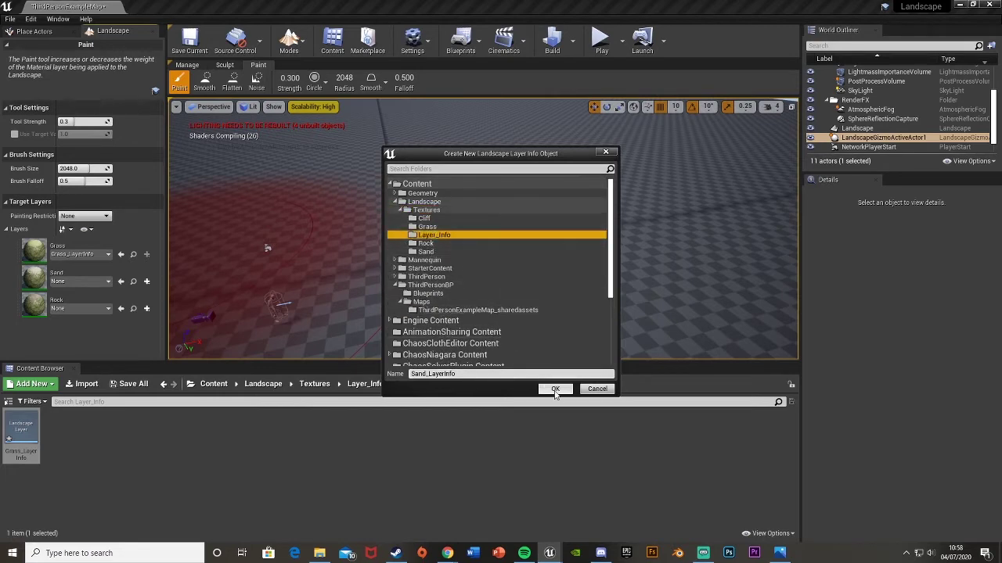
left_click(555, 389)
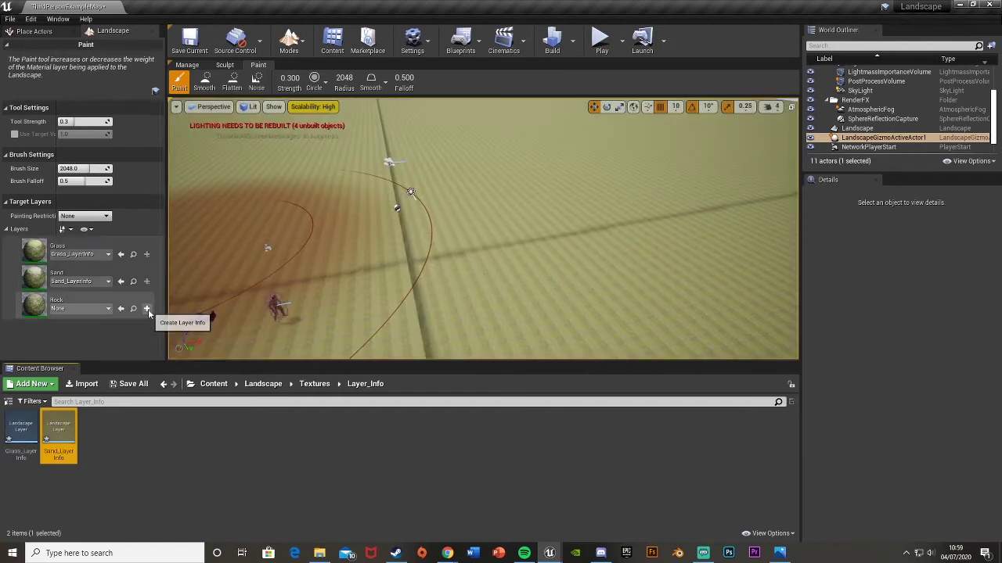
- Create a weight-blended layer info for the Rock layer, saved as Rock_LayerInfo in Landscape/Textures/Layer_Info
left_click(147, 309)
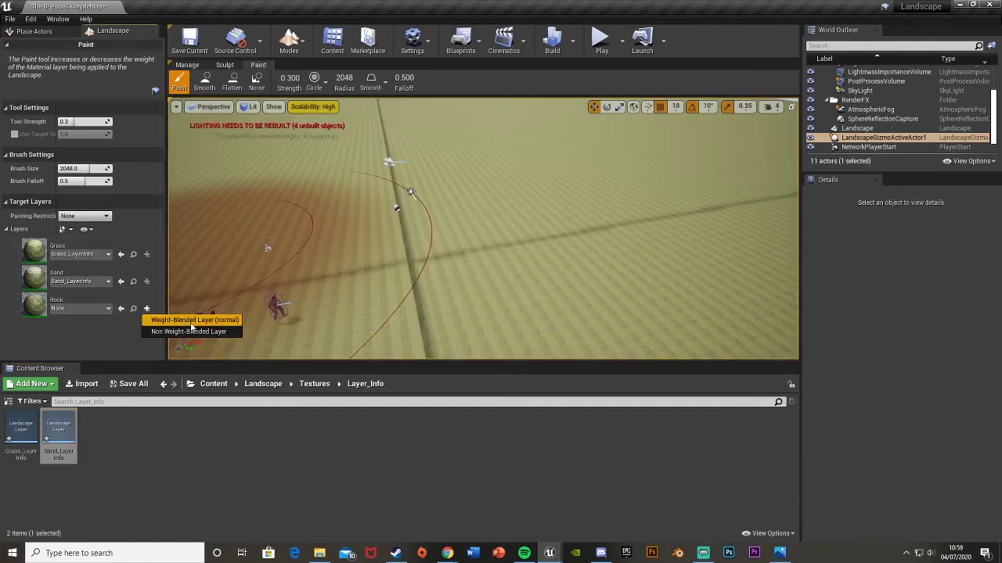
left_click(180, 320)
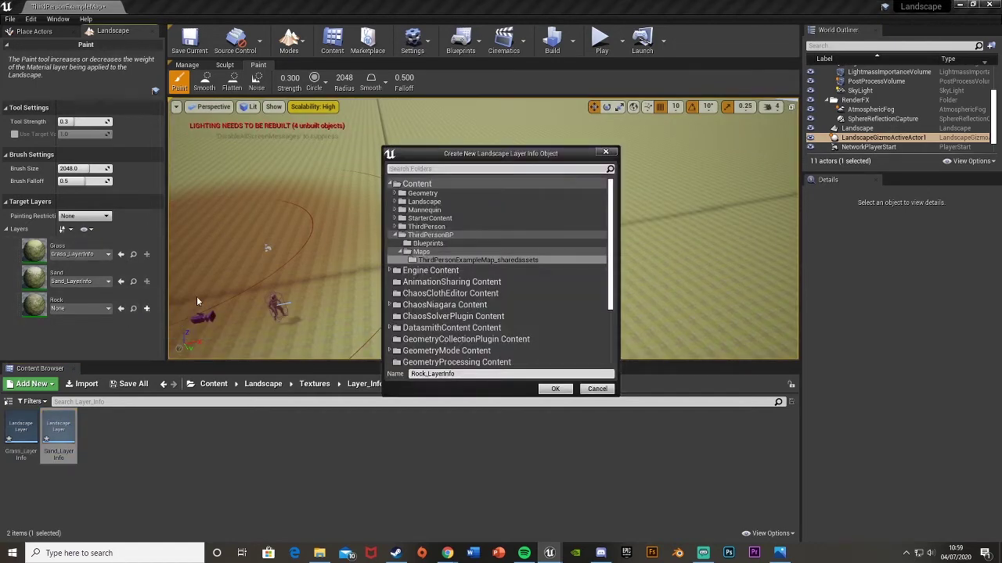
left_click(394, 202)
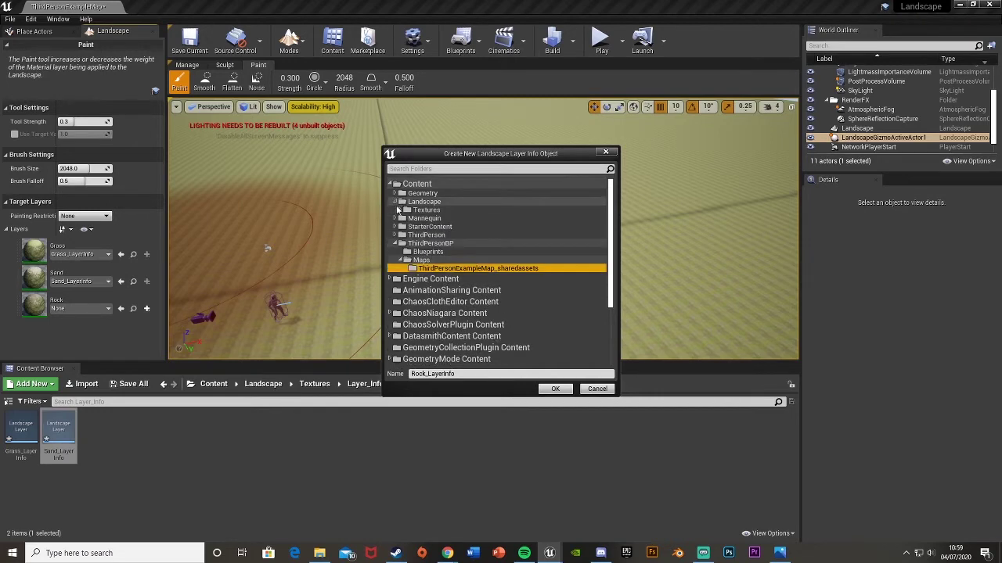
left_click(401, 210)
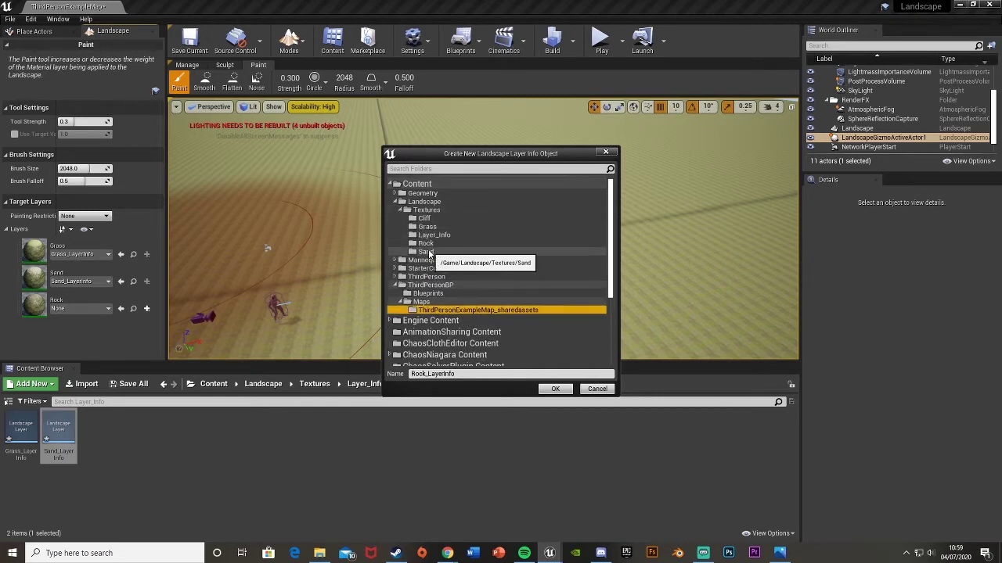
left_click(433, 235)
left_click(554, 389)
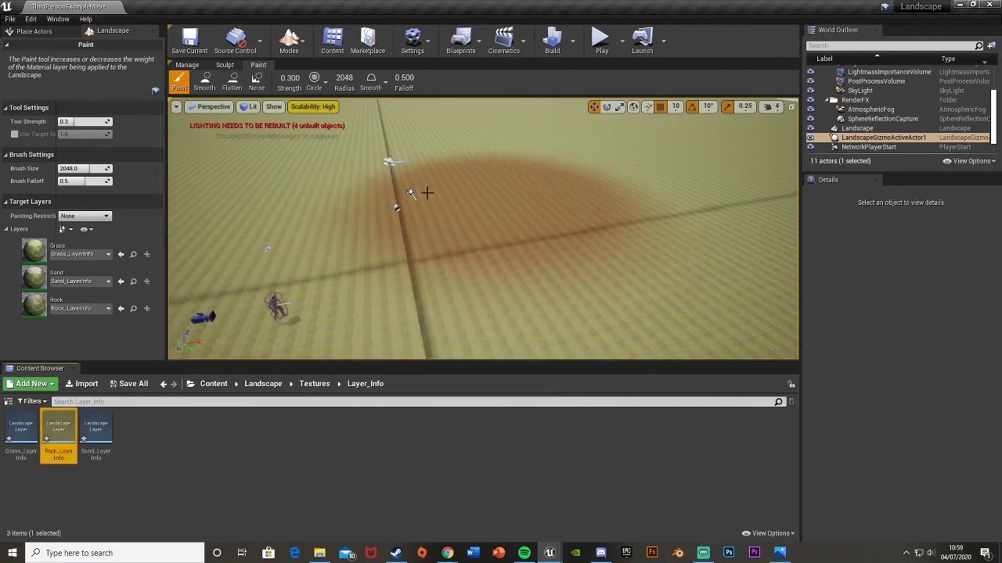
- Set the paint brush size to about 1236 and paint a patch of the landscape with the Sand layer
right_click_drag(493, 302, 540, 290)
right_click_drag(383, 302, 512, 237)
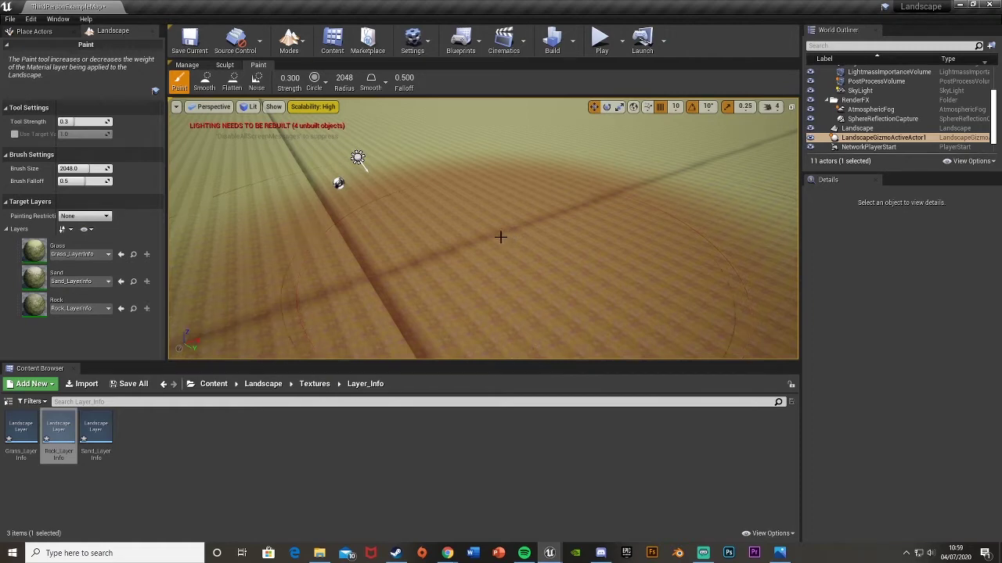
mouse_move(578, 243)
right_mouse_down()
mouse_move(525, 203)
mouse_move(577, 243)
right_mouse_up()
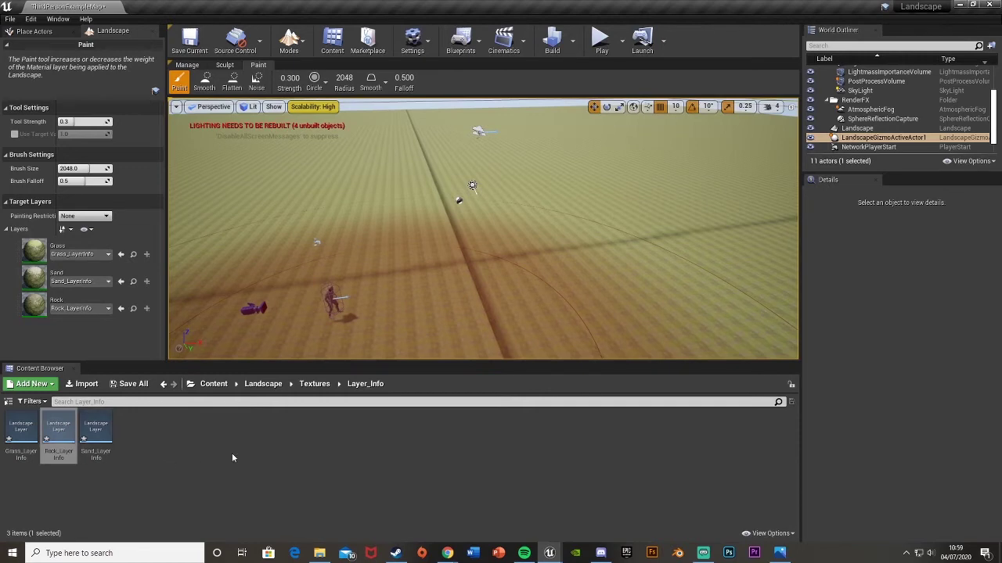
mouse_move(383, 290)
right_mouse_down()
mouse_move(360, 293)
mouse_move(371, 274)
mouse_move(392, 306)
right_mouse_up()
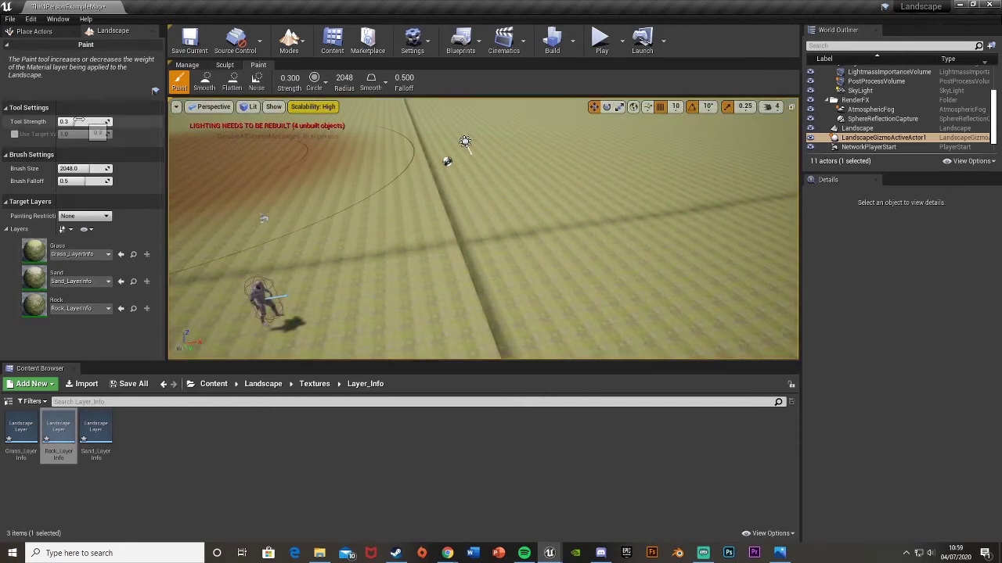
mouse_move(82, 168)
left_mouse_down()
mouse_move(67, 169)
mouse_move(78, 169)
left_mouse_up()
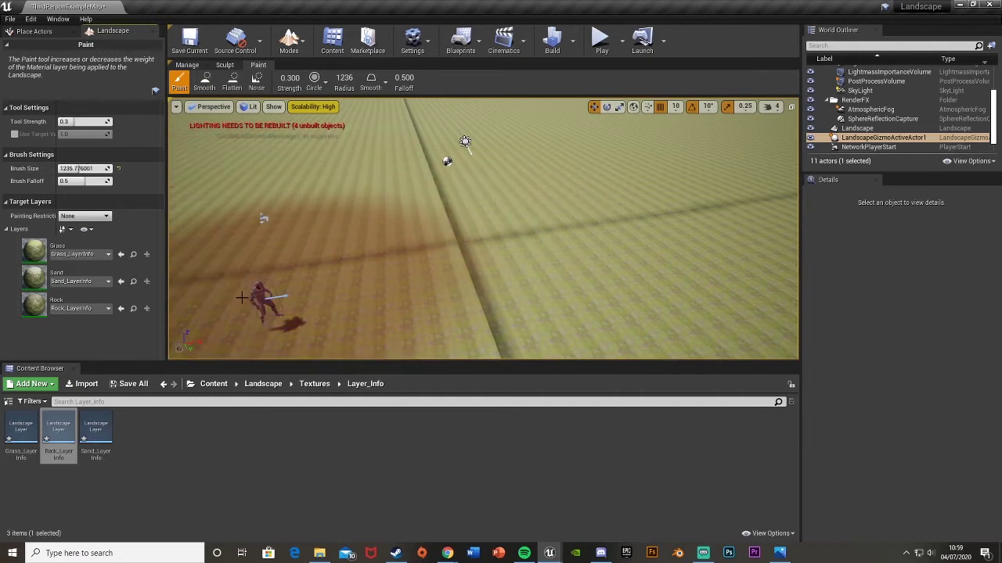
left_click(23, 435)
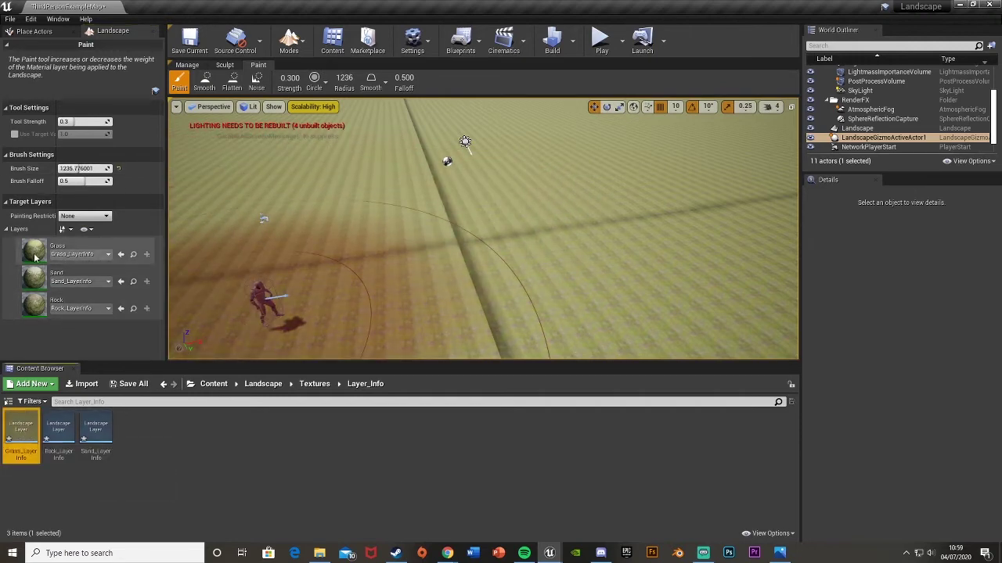
left_click(37, 258)
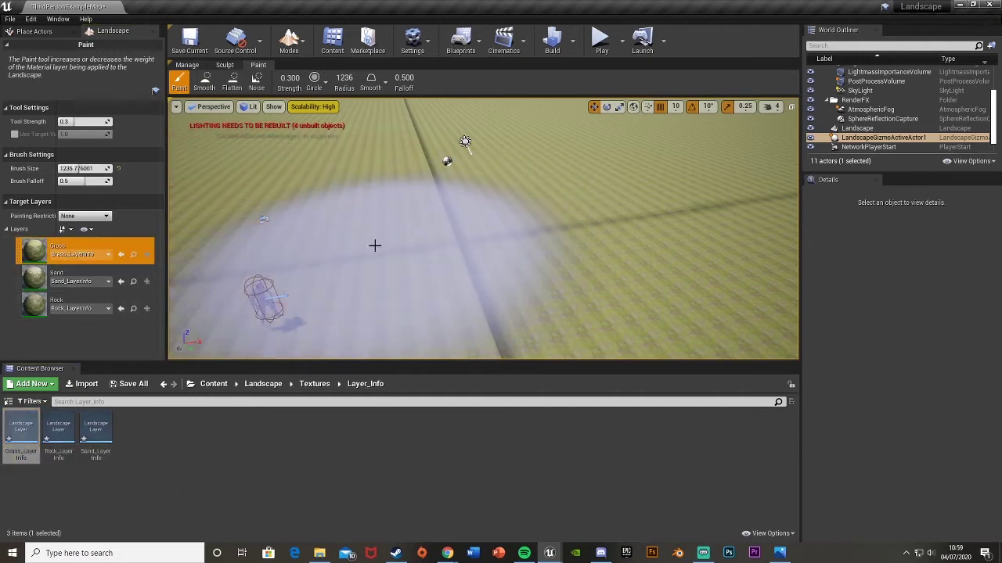
left_click(31, 288)
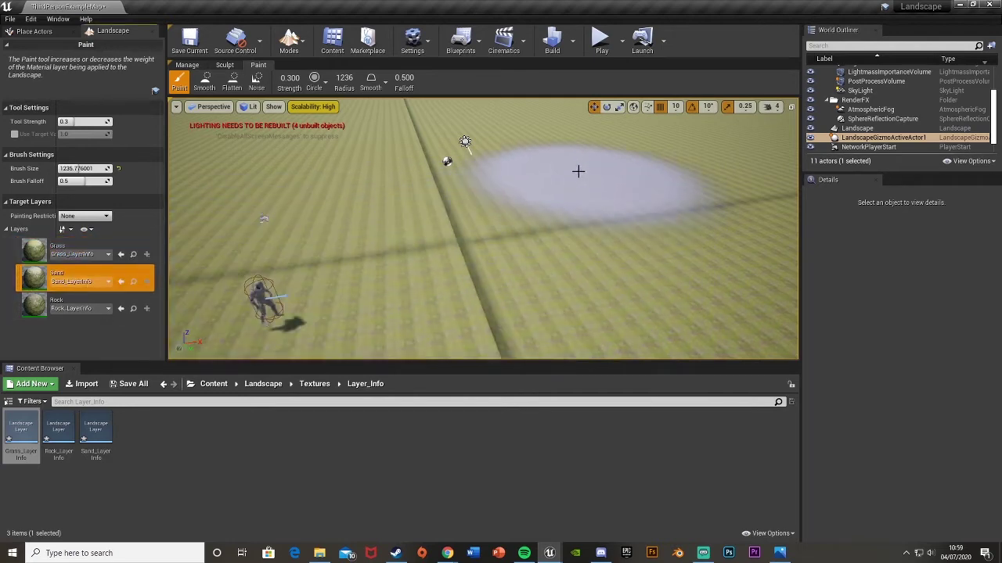
left_click_drag(578, 171, 607, 213)
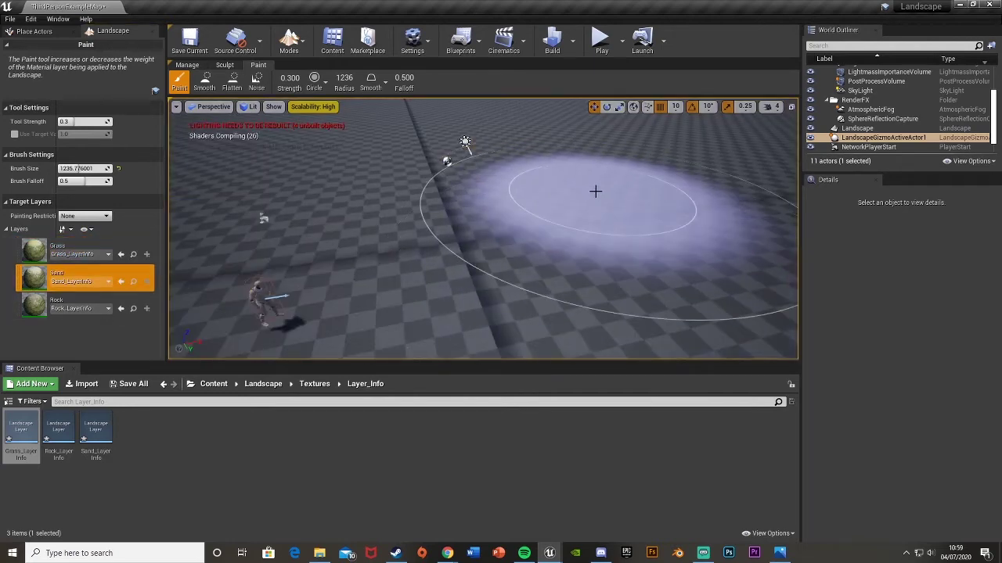
- Paint a large patch of the landscape beyond the sand area with the Rock layer
right_click_drag(551, 180, 554, 181)
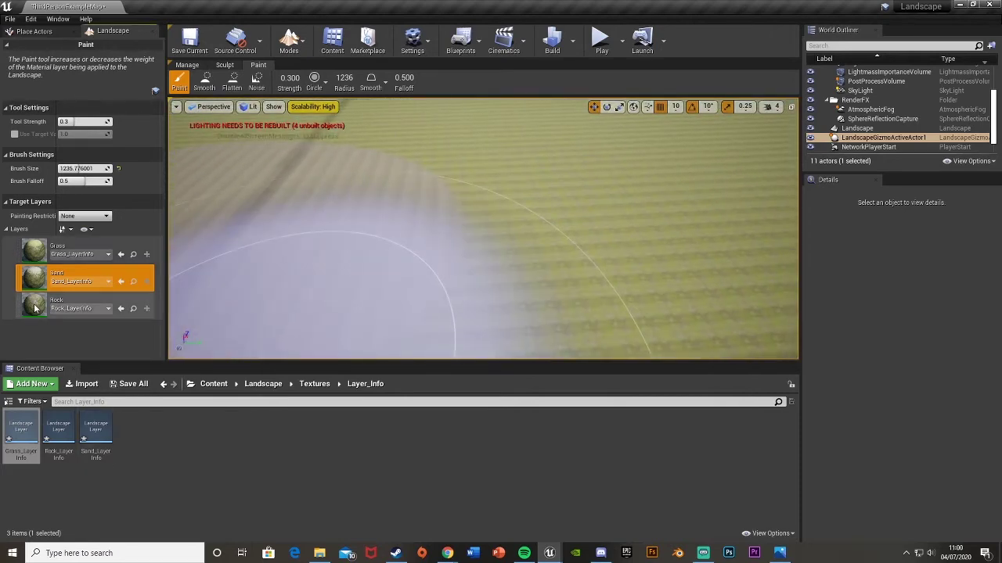
left_click(78, 306)
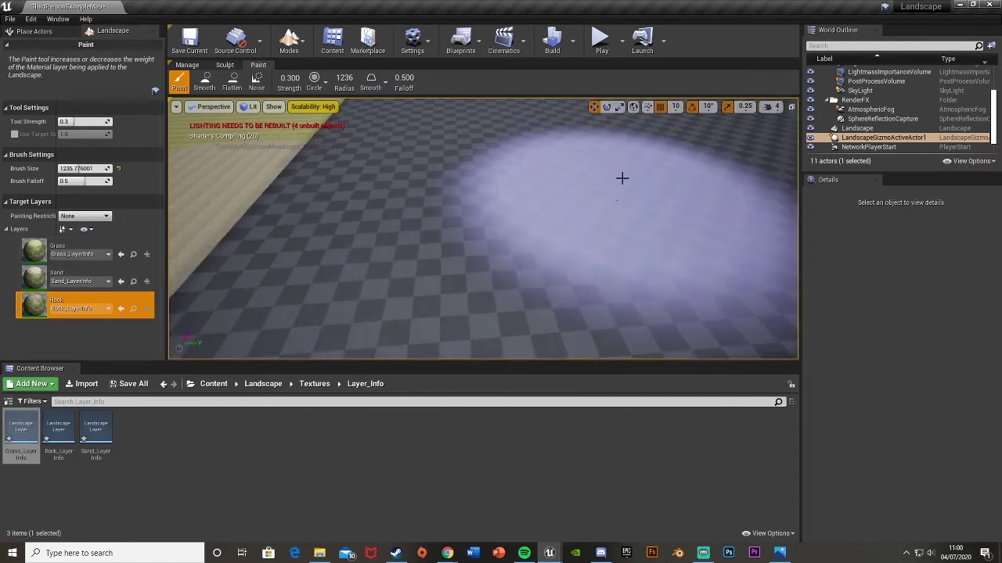
right_click_drag(626, 217, 626, 218)
scroll(626, 218, "down", 1)
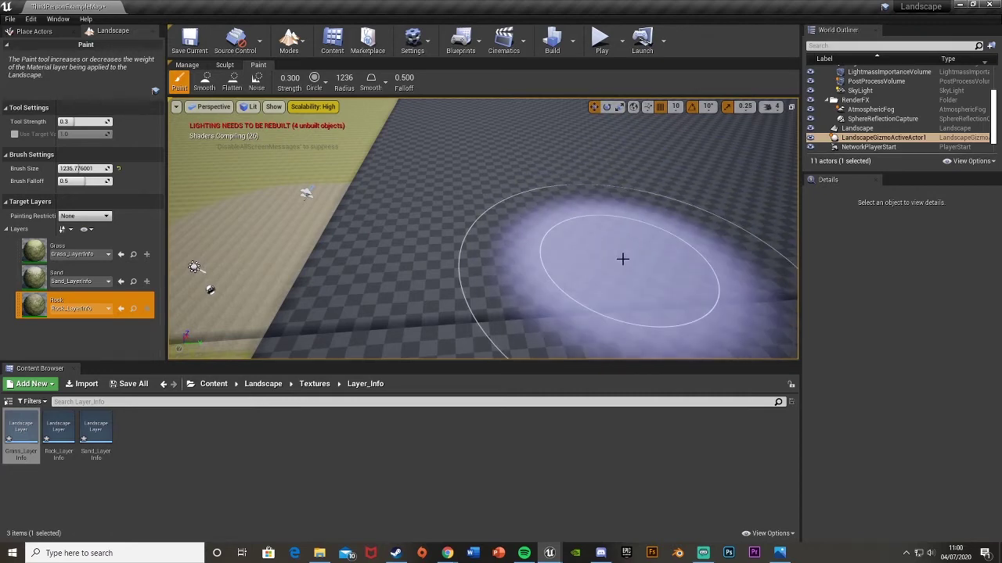
right_click_drag(605, 224, 605, 225)
right_click_drag(544, 220, 595, 224)
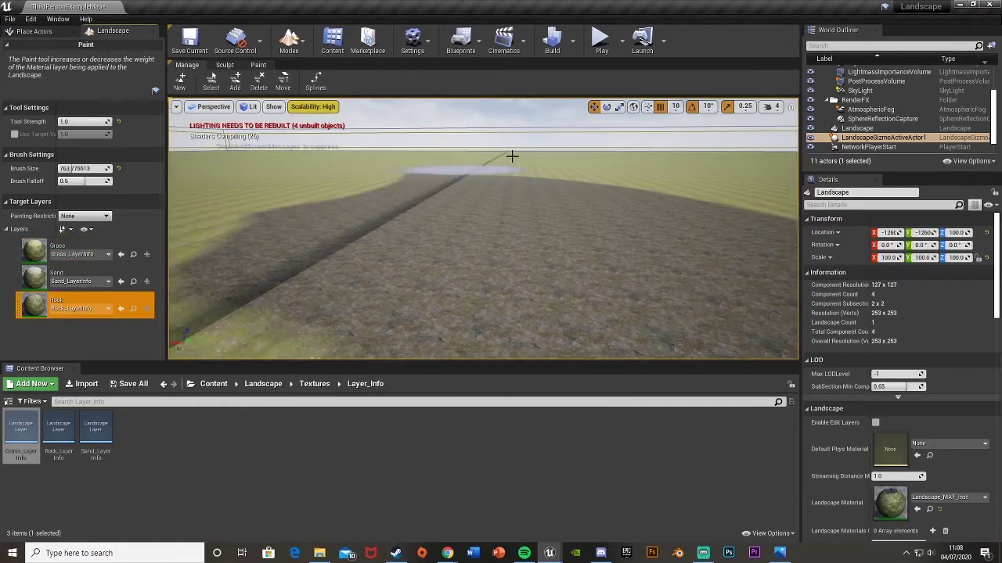
- Switch to sculpting and raise steep hills on the grass area beside the painted rock patch
right_click_drag(512, 154, 479, 184)
right_click_drag(544, 178, 526, 155)
left_click(225, 65)
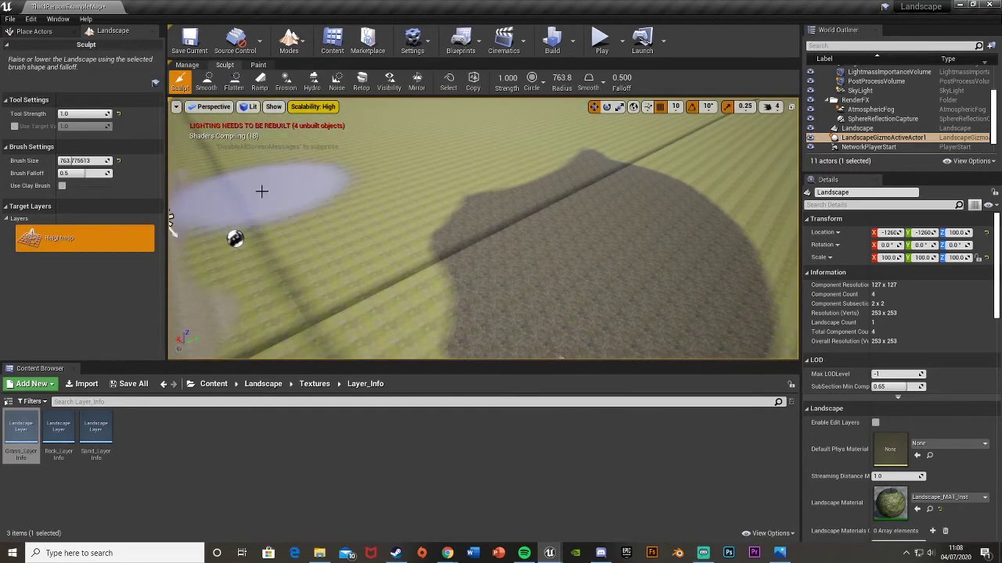
right_click_drag(289, 174, 376, 161)
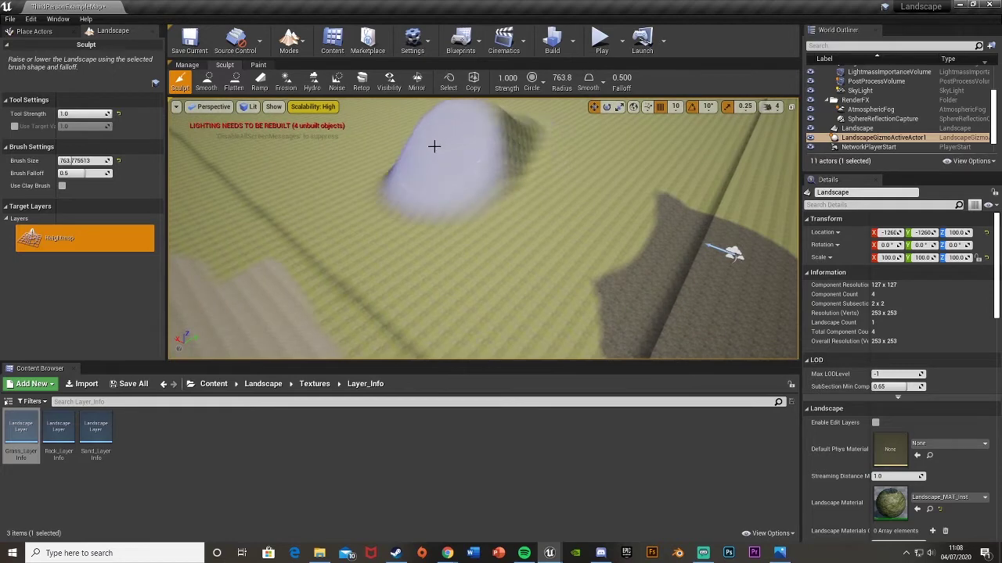
left_click_drag(434, 146, 434, 145)
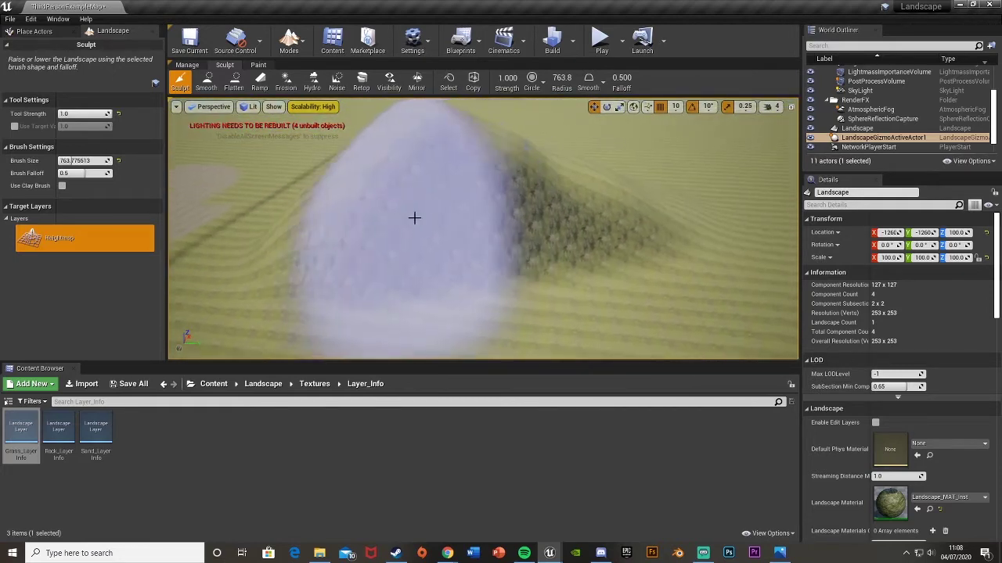
right_click_drag(414, 217, 448, 159)
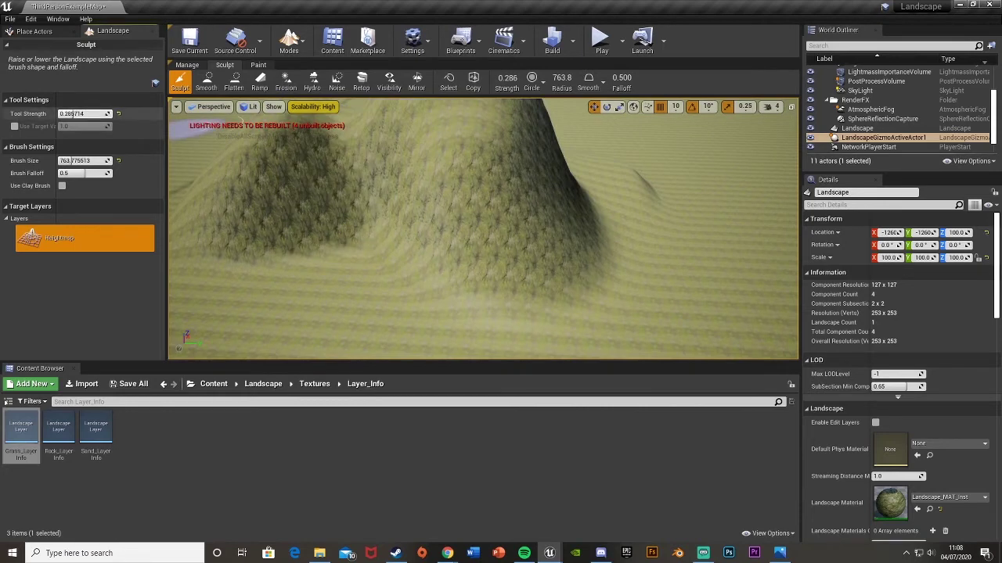
- Sculpt a smaller mound beside the hills with strength about 0.286 and brush size about 549, and inspect the slope's cliff texture up close
left_click_drag(72, 160, 67, 162)
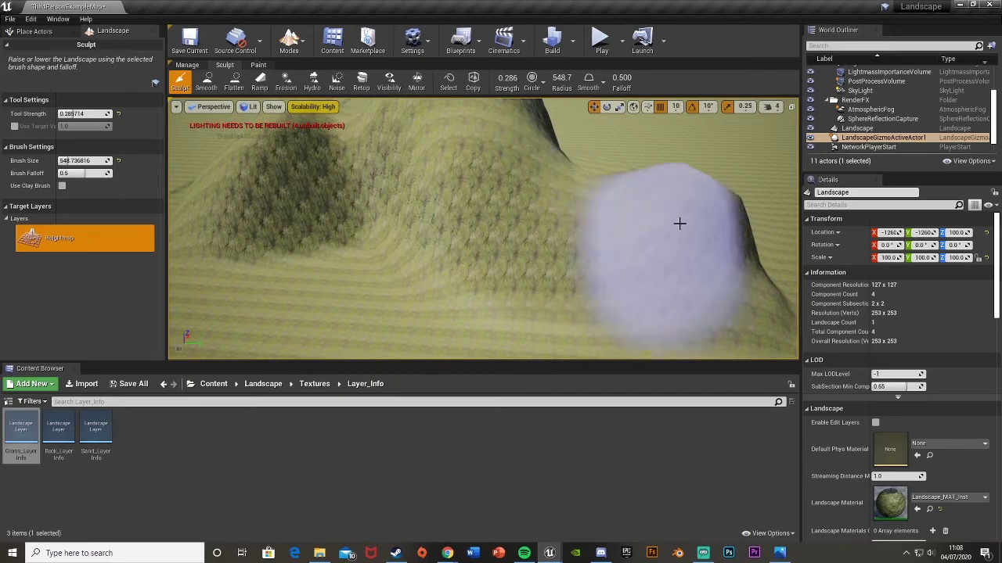
mouse_move(679, 223)
right_mouse_down()
mouse_move(755, 255)
mouse_move(676, 258)
mouse_move(629, 239)
mouse_move(559, 243)
right_mouse_up()
key("w")
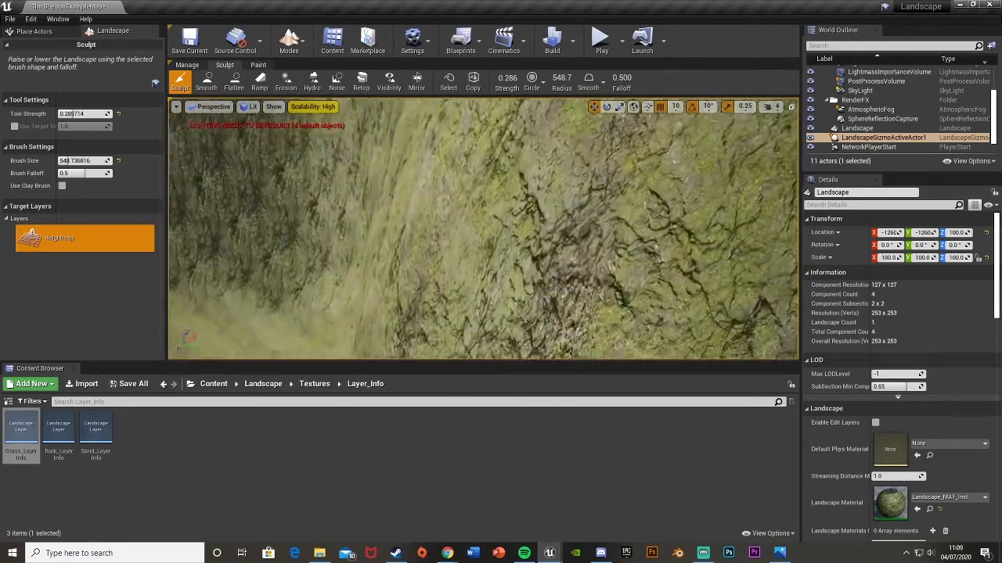
- Look over the sculpted hills and open the Landscape_MAT_Inst material instance from the Textures folder
right_click_drag(665, 266, 657, 244)
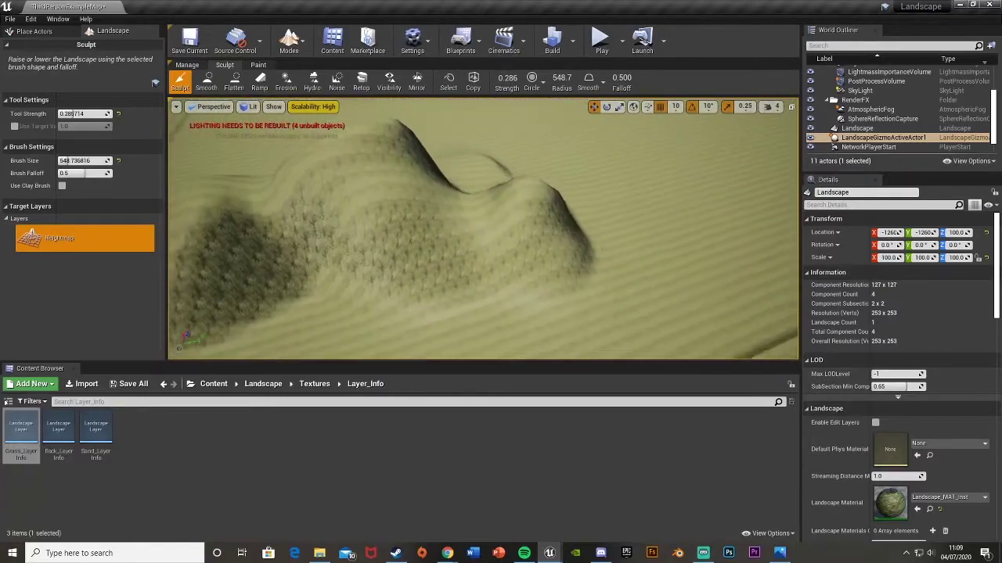
right_click_drag(583, 235, 575, 230)
mouse_move(468, 234)
left_mouse_down()
mouse_move(417, 215)
mouse_move(352, 226)
left_mouse_up()
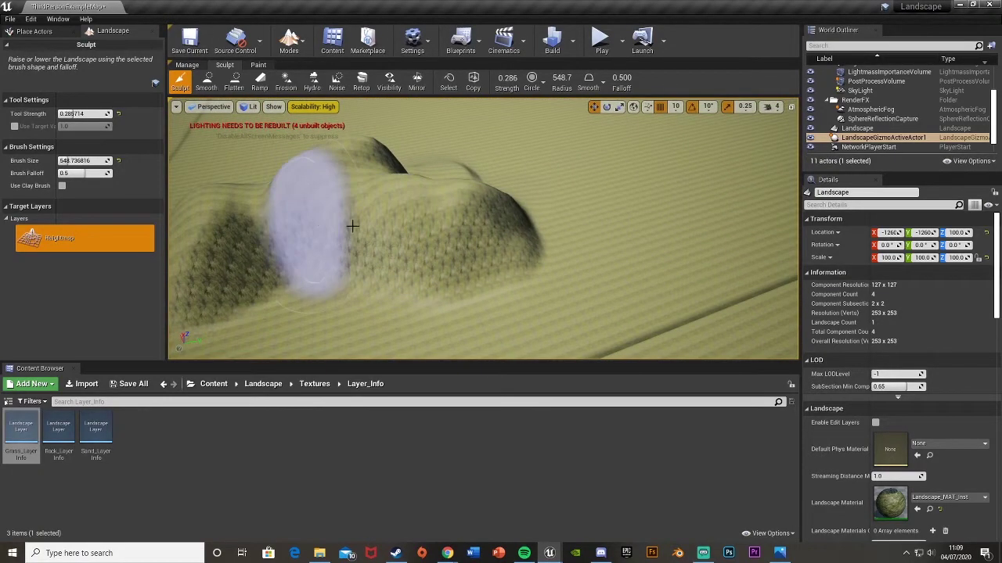
right_click_drag(555, 277, 543, 262)
left_click(314, 384)
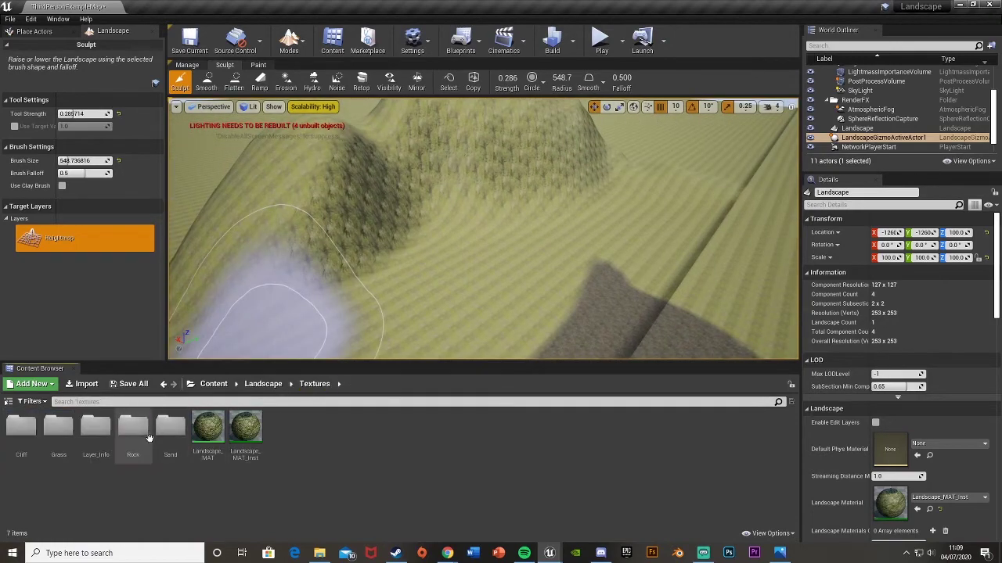
double_click(245, 432)
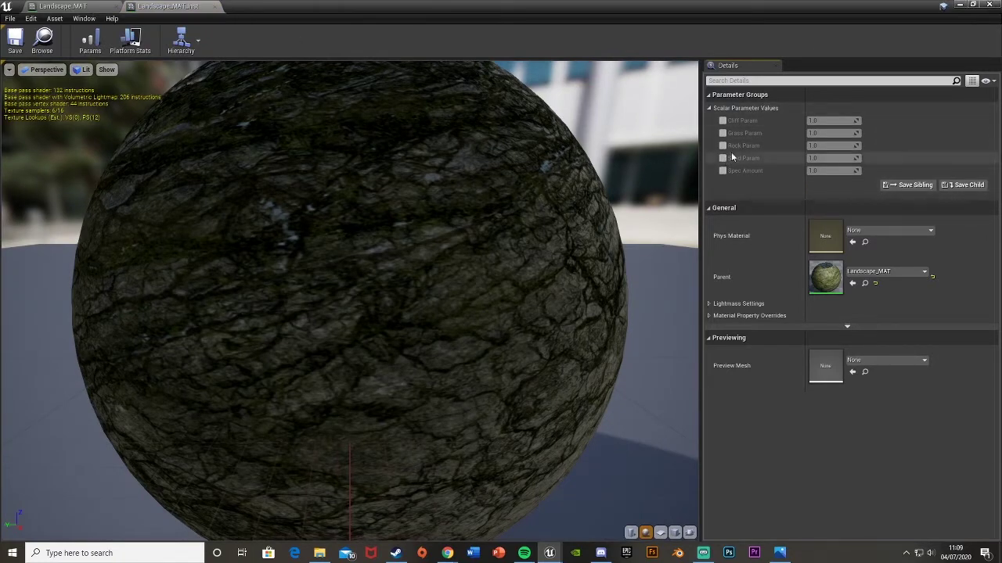
- Close the Landscape_MAT editor and shrink the Landscape_MAT_Inst window so the level viewport shows beside it
left_click(112, 8)
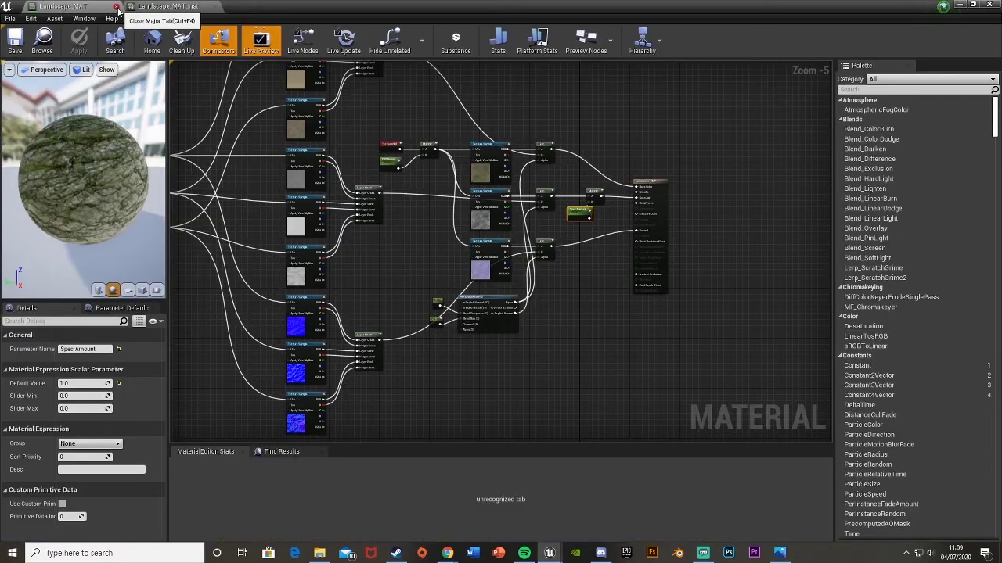
left_click(115, 7)
double_click(263, 15)
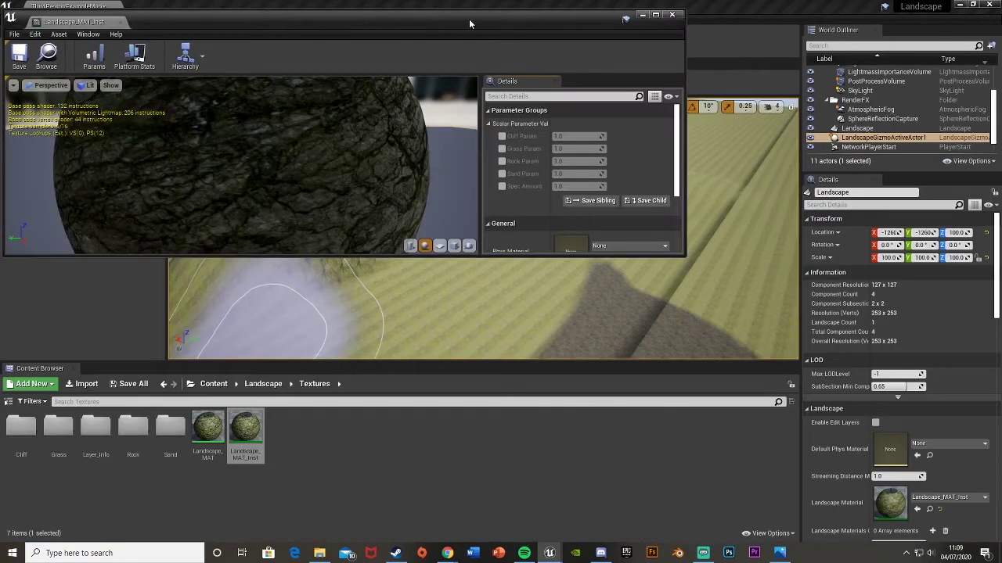
mouse_move(684, 255)
left_mouse_down()
mouse_move(579, 307)
mouse_move(338, 362)
mouse_move(351, 377)
left_mouse_up()
- Enable the overrides for the Cliff, Grass, Rock, Sand and Spec Amount parameters and bring the grass area into view
mouse_move(437, 183)
right_mouse_down()
mouse_move(415, 191)
mouse_move(469, 172)
mouse_move(532, 196)
mouse_move(587, 169)
mouse_move(548, 207)
mouse_move(439, 179)
right_mouse_up()
left_click(269, 137)
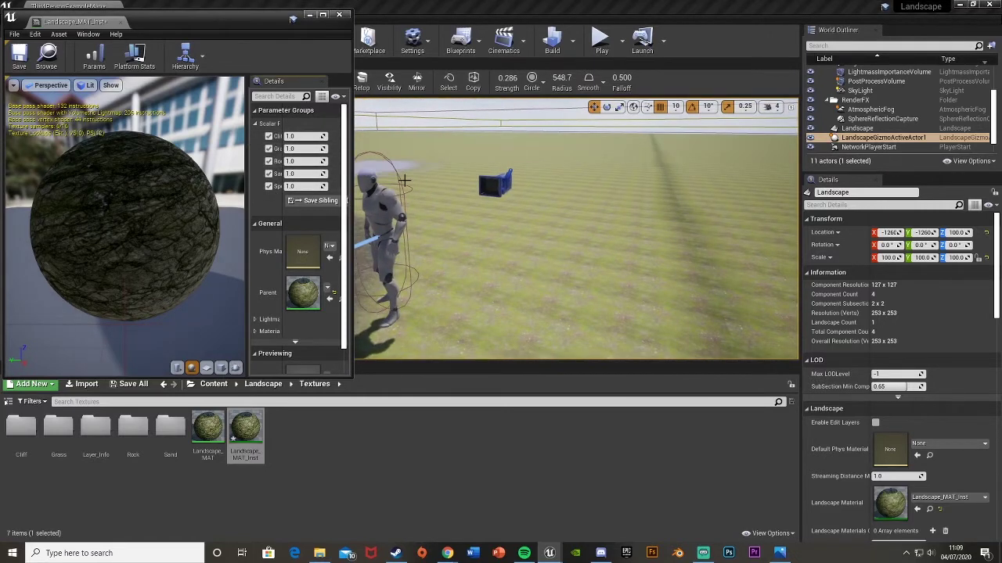
right_click_drag(404, 180, 404, 180)
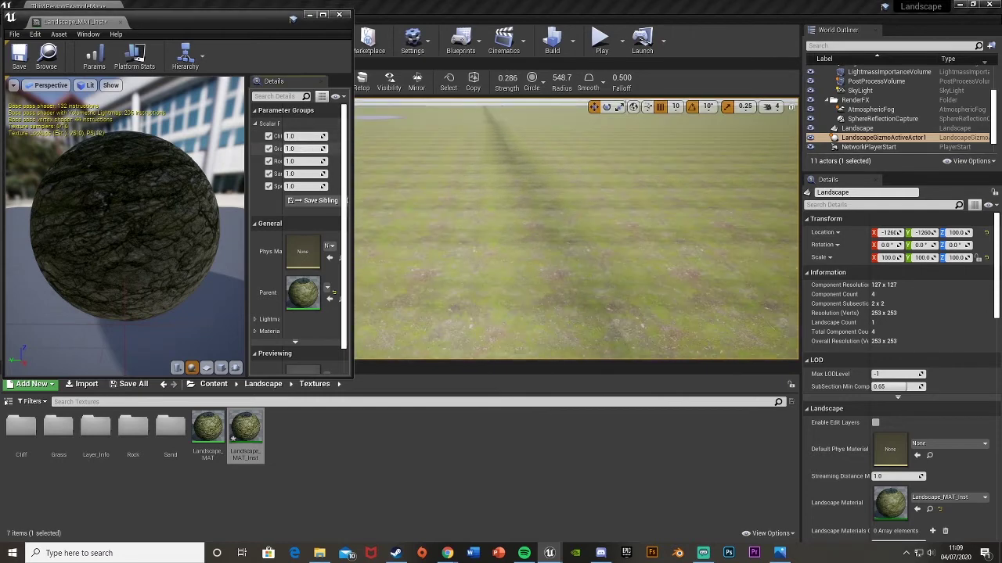
- Try a Grass Param of 0.2 and check the grass tiling near the character
left_click_drag(301, 149, 305, 149)
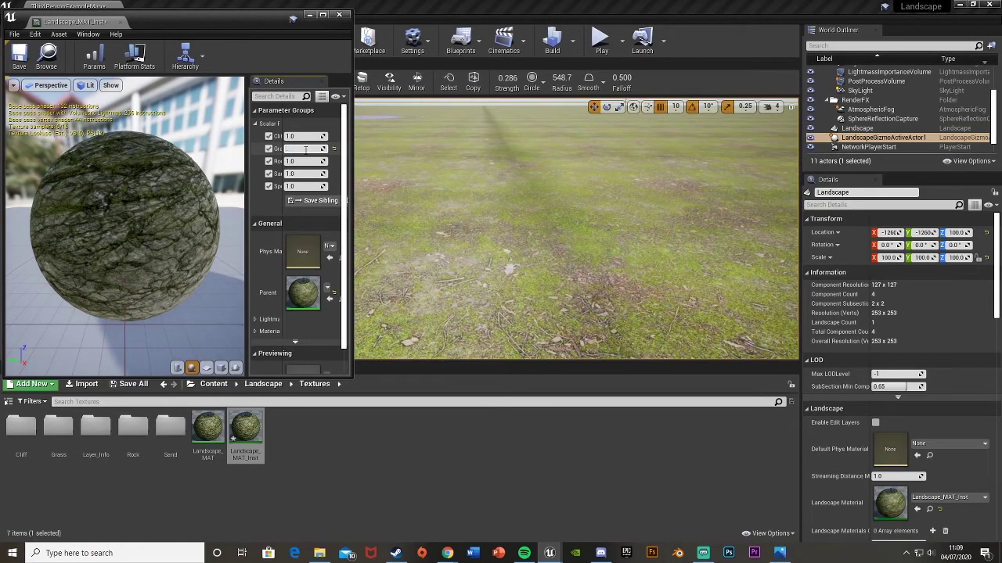
left_click(305, 149)
right_click_drag(485, 227, 548, 278)
right_click_drag(418, 154, 461, 157)
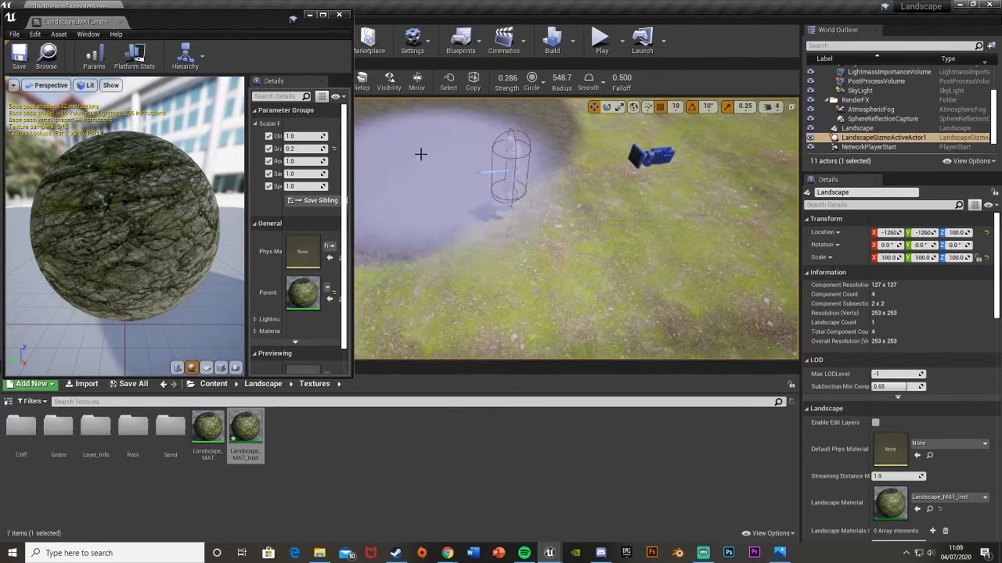
- Set the Grass Param of the material instance to 0.25
left_click(300, 153)
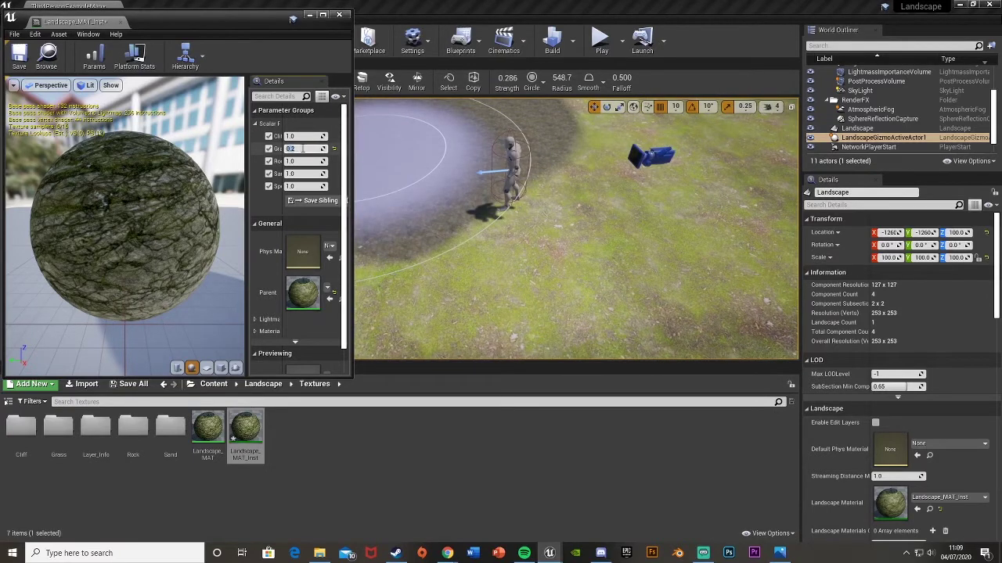
key("Return")
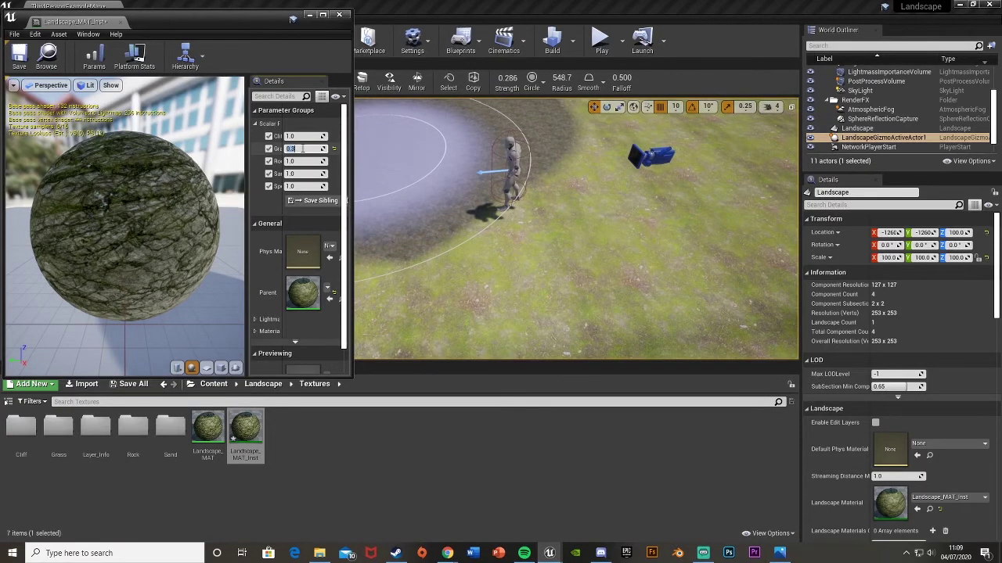
type("0.25")
key("Return")
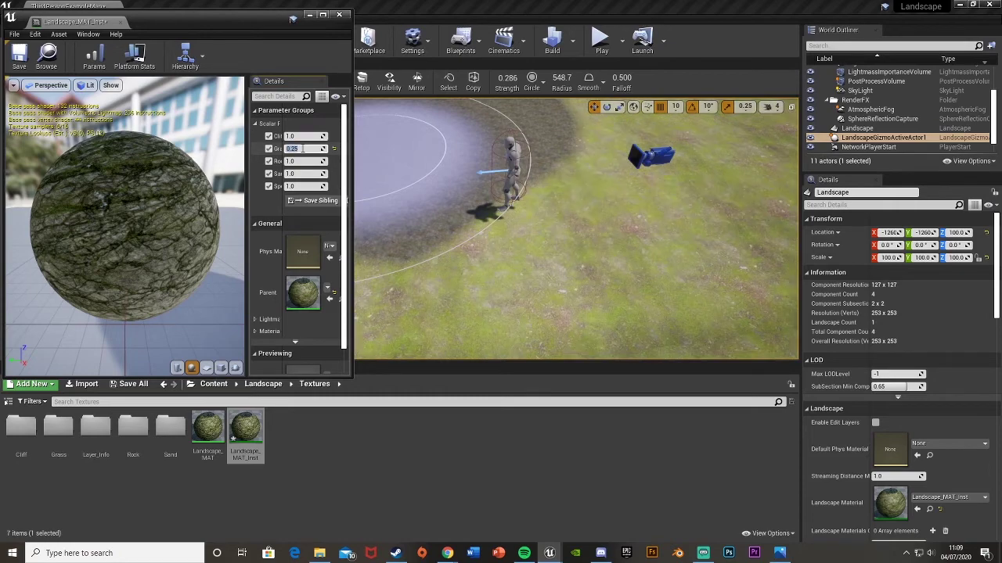
- Play the level, run the character across the grass to check its texture scale, and stop the session
left_click(608, 143)
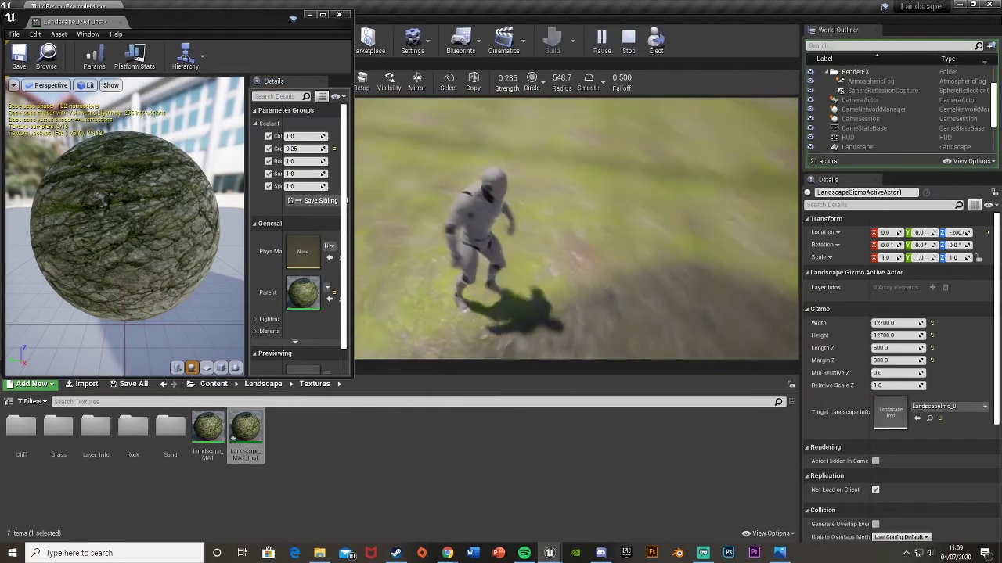
key("w")
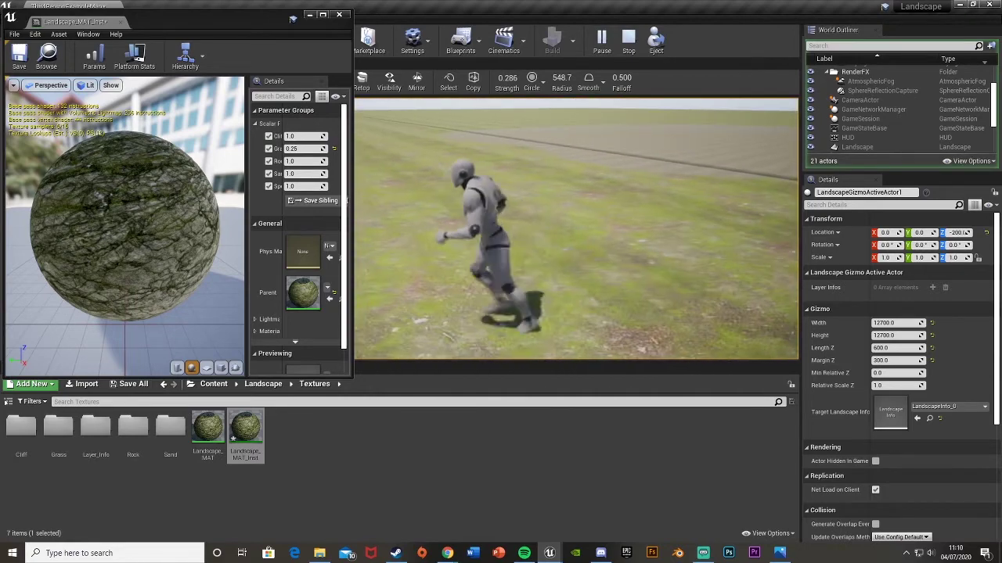
key("Escape")
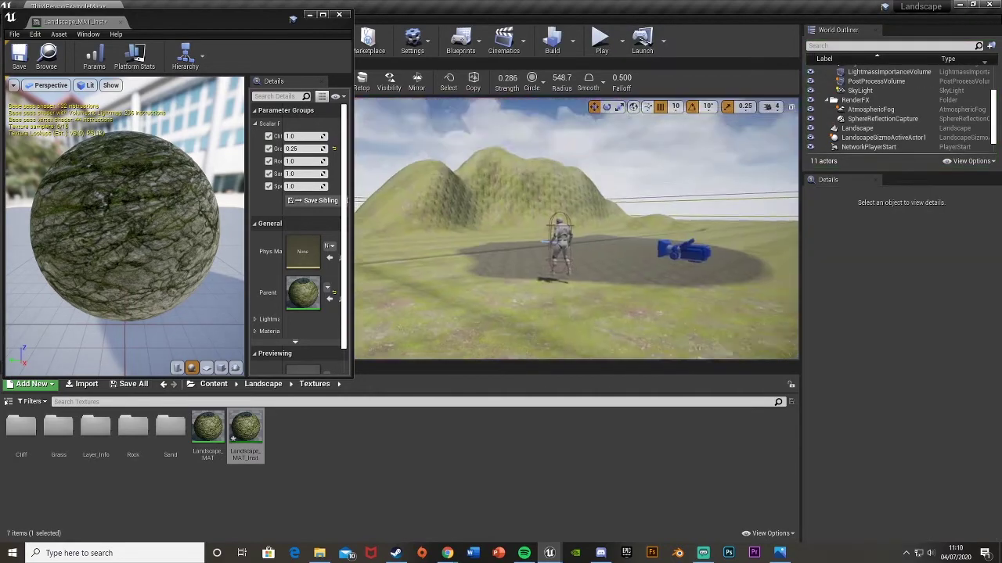
- Try a Rock Param of 0.25 and check the tiling on the painted rock patch
key("w")
mouse_move(581, 188)
right_mouse_down()
mouse_move(618, 227)
mouse_move(665, 220)
mouse_move(581, 187)
right_mouse_up()
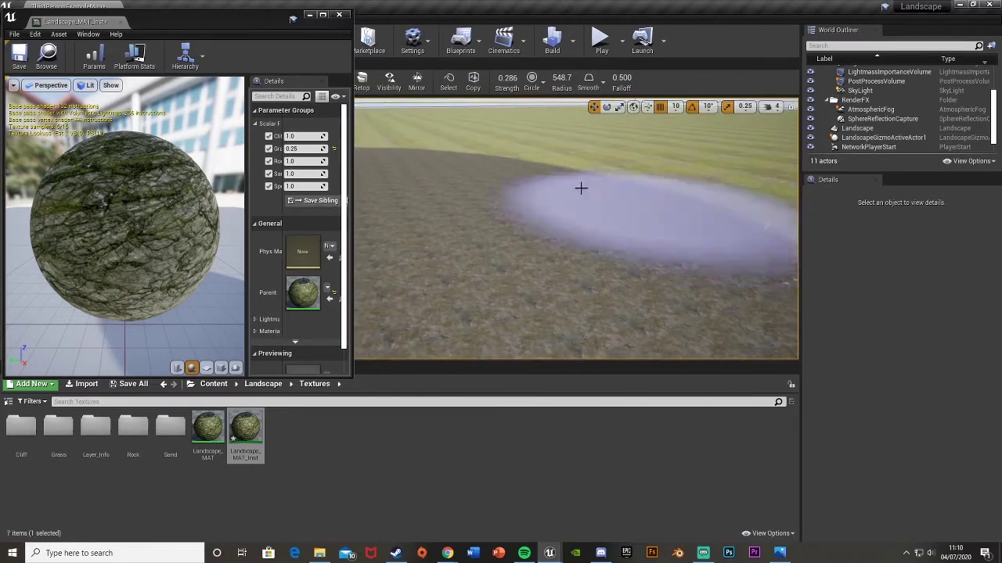
left_click(300, 162)
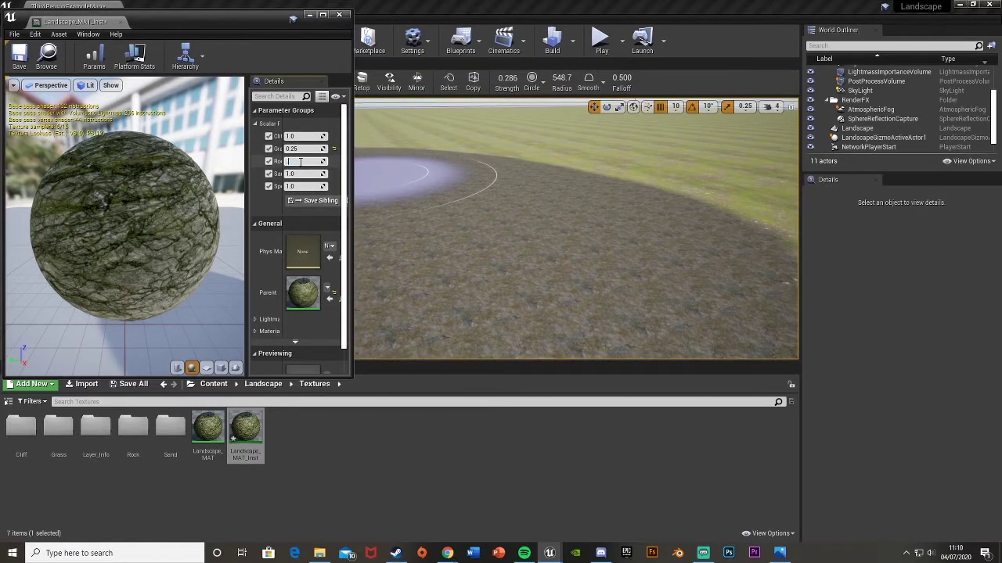
type("0.25")
key("Return")
right_click_drag(545, 222, 696, 277)
- Compare Rock Param values of 0.3 and 0.1, and settle on 0.2
left_click(310, 160)
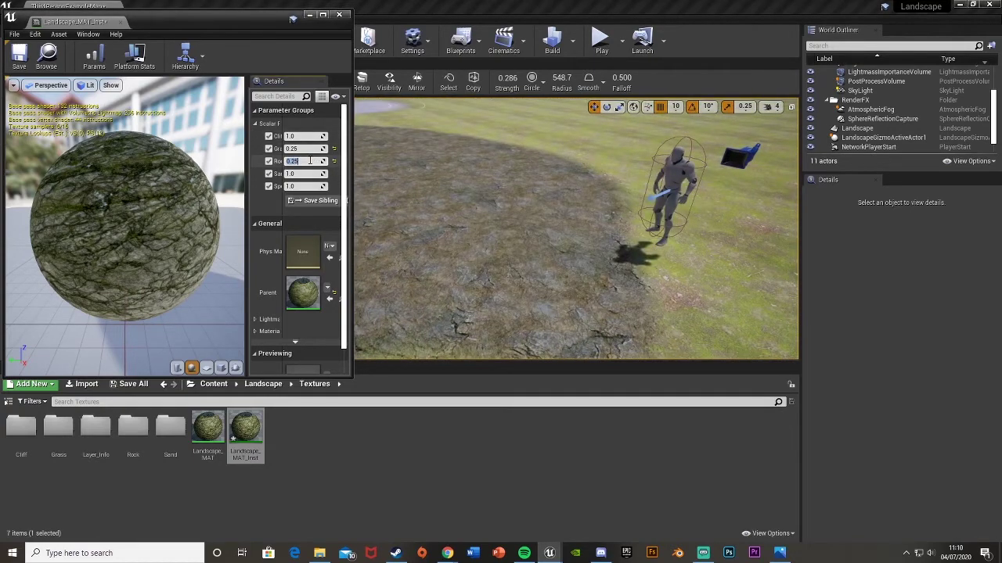
type(".3")
key("Return")
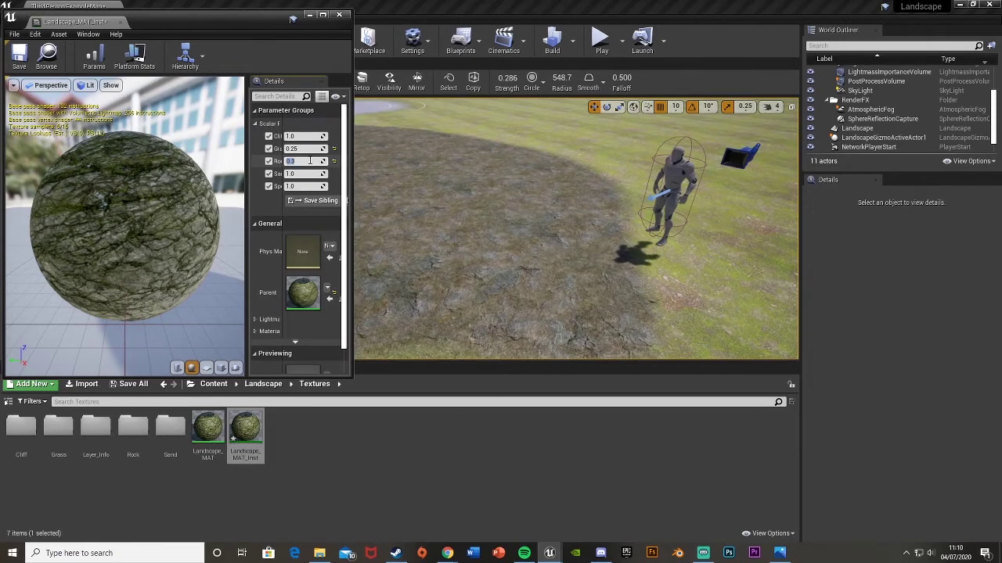
key("Return")
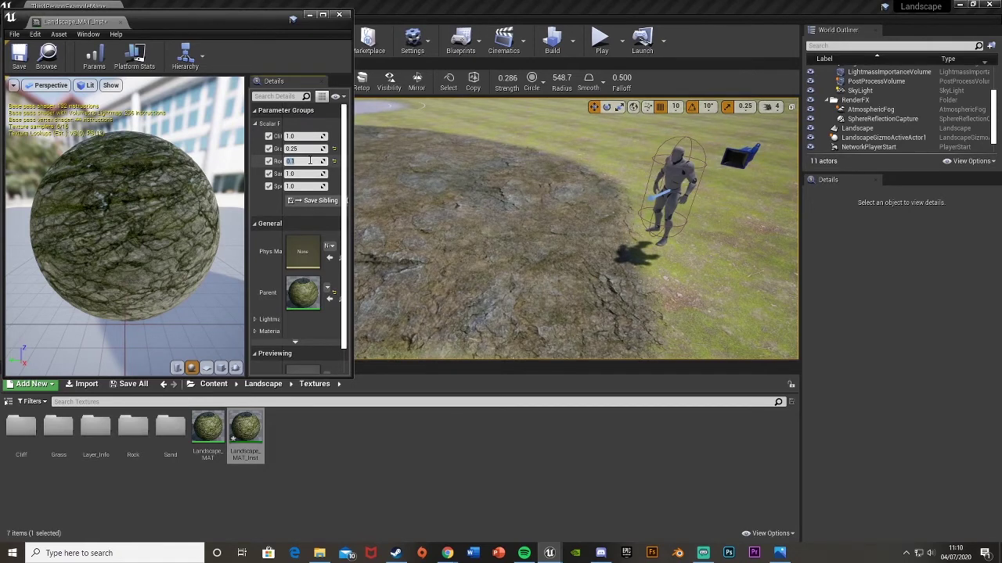
type(".2")
key("Return")
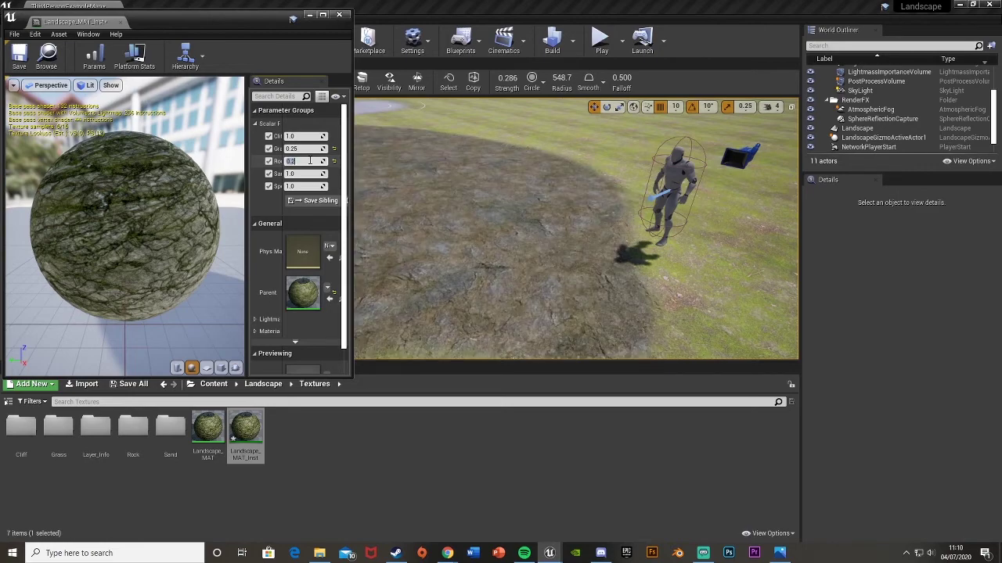
- Try Sand Param values of 0.2 and 0.3 while viewing the painted sand area
mouse_move(501, 227)
right_mouse_down()
mouse_move(470, 242)
mouse_move(501, 238)
mouse_move(462, 258)
mouse_move(509, 282)
mouse_move(540, 270)
mouse_move(576, 229)
right_mouse_up()
left_click(301, 173)
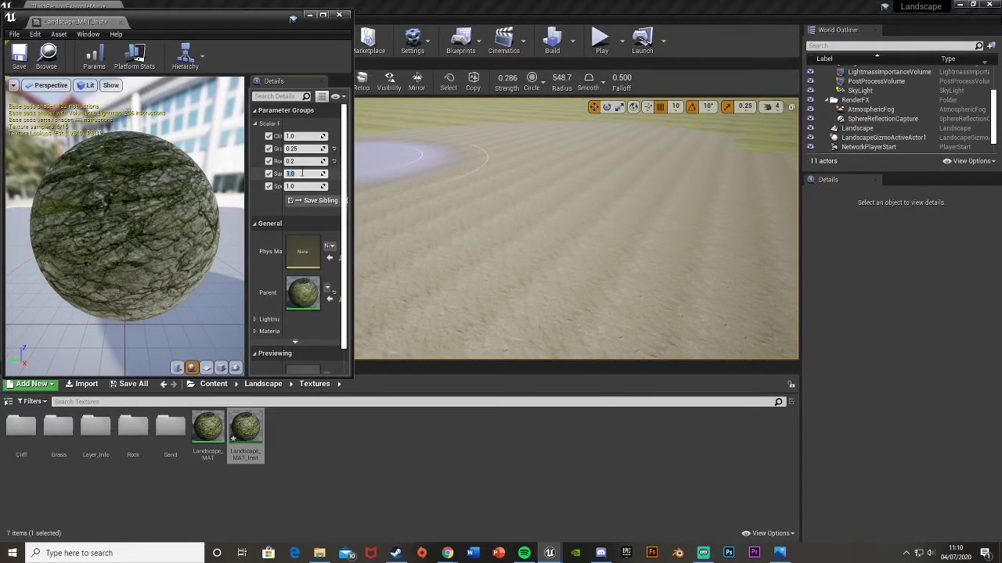
key("Return")
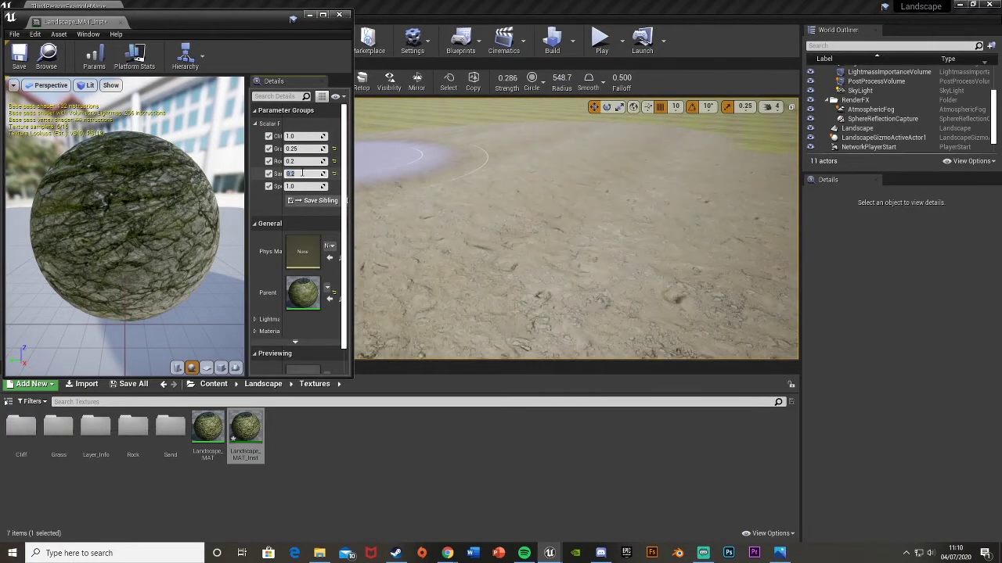
type("2")
key("BackSpace")
type("0.8")
key("Return")
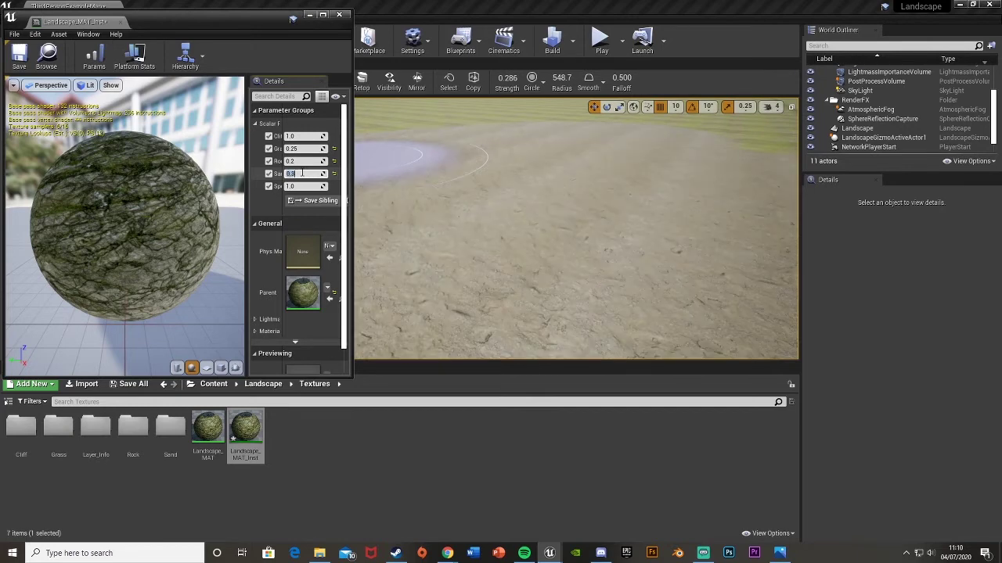
- View the sand up close and set the Sand Param to 0.15
right_click_drag(374, 219, 373, 258)
left_click(301, 174)
type("0.15")
key("Return")
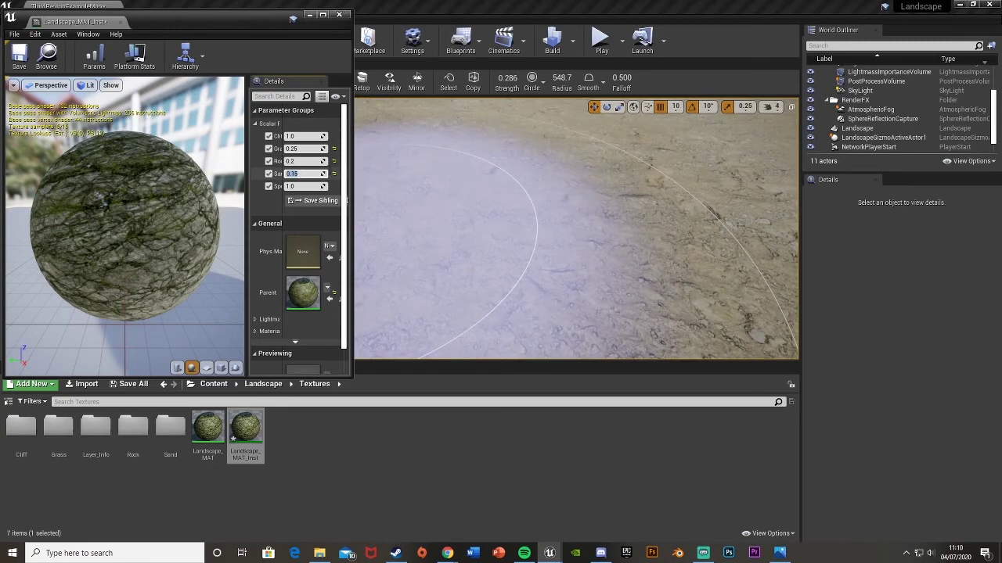
- Play the level, run the character over the rock, grass and sand to check their scaling, and stop the session
left_click(599, 39)
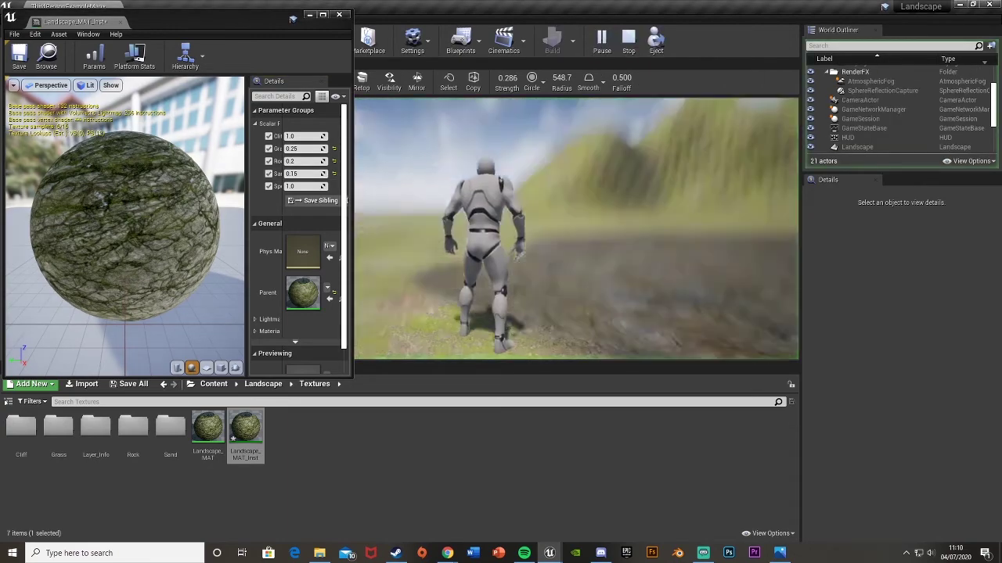
key("w")
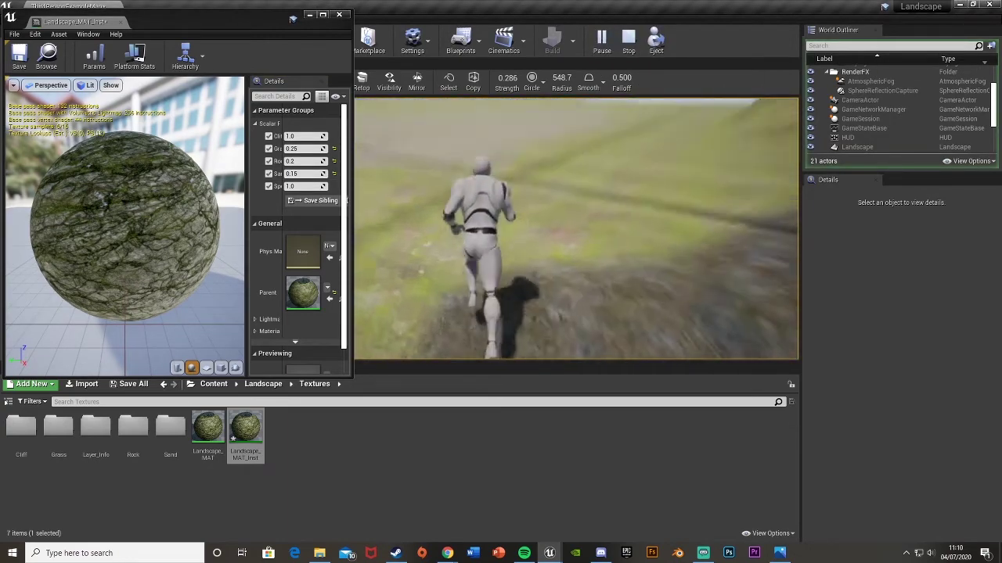
key("w")
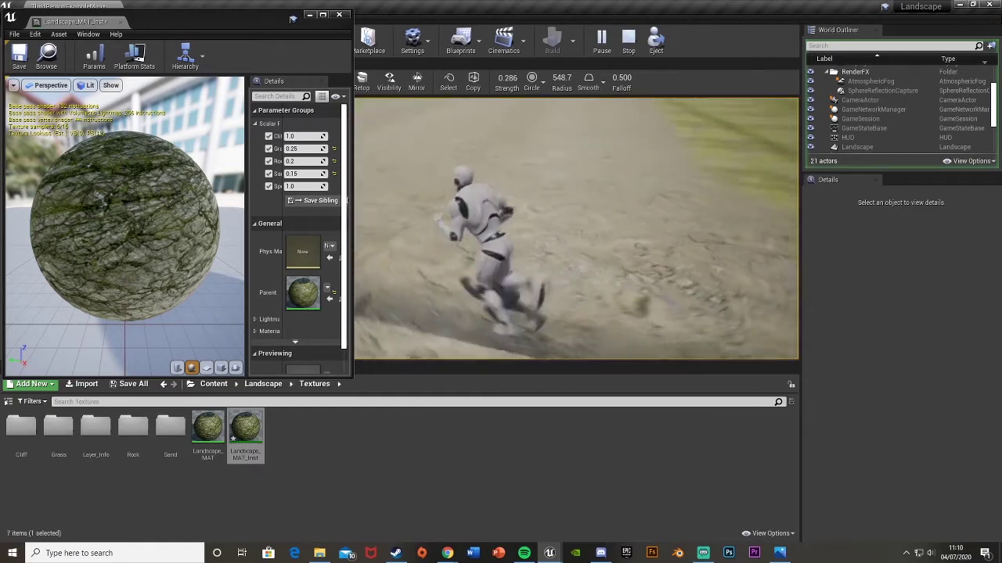
key("w")
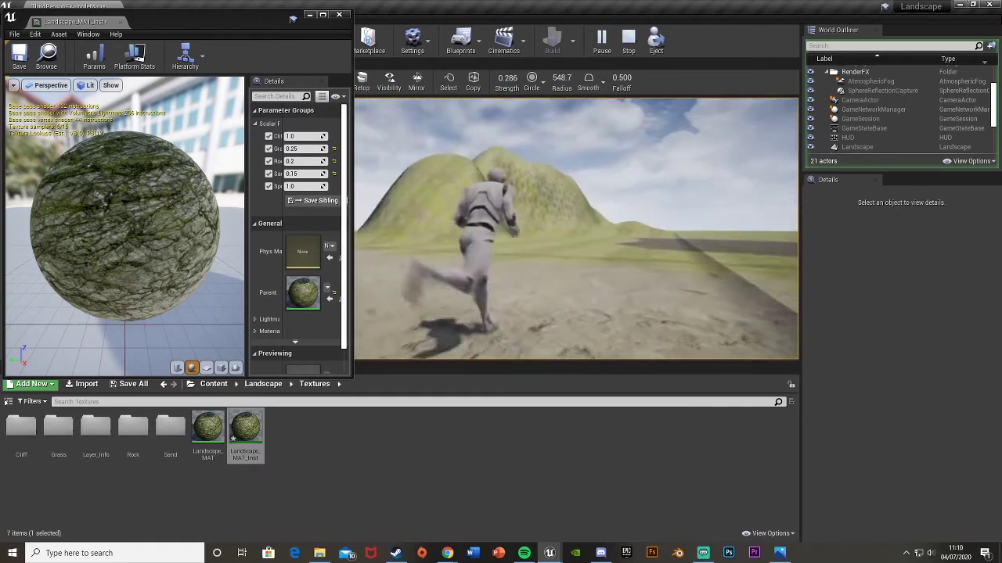
key("Escape")
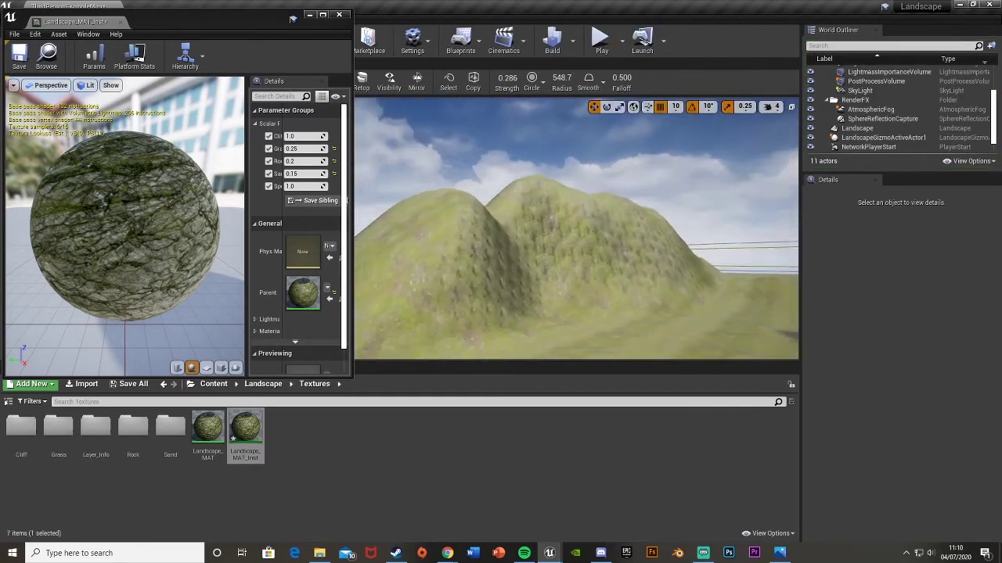
- Set the Cliff Param to 0.1 and inspect the cliff texture on the steep hillsides
scroll(455, 193, "up", 5)
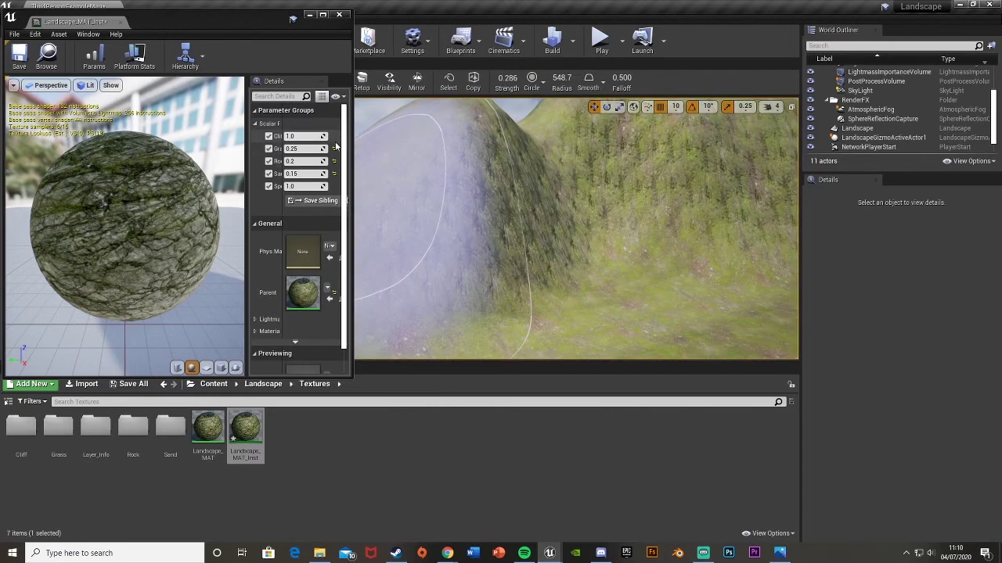
left_click(298, 136)
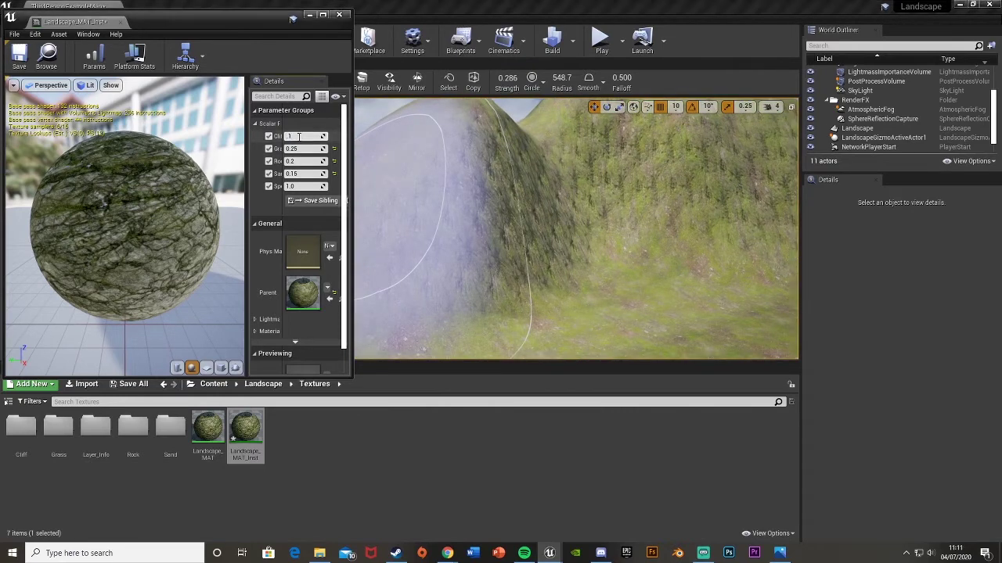
key("Return")
right_click_drag(430, 193, 595, 168)
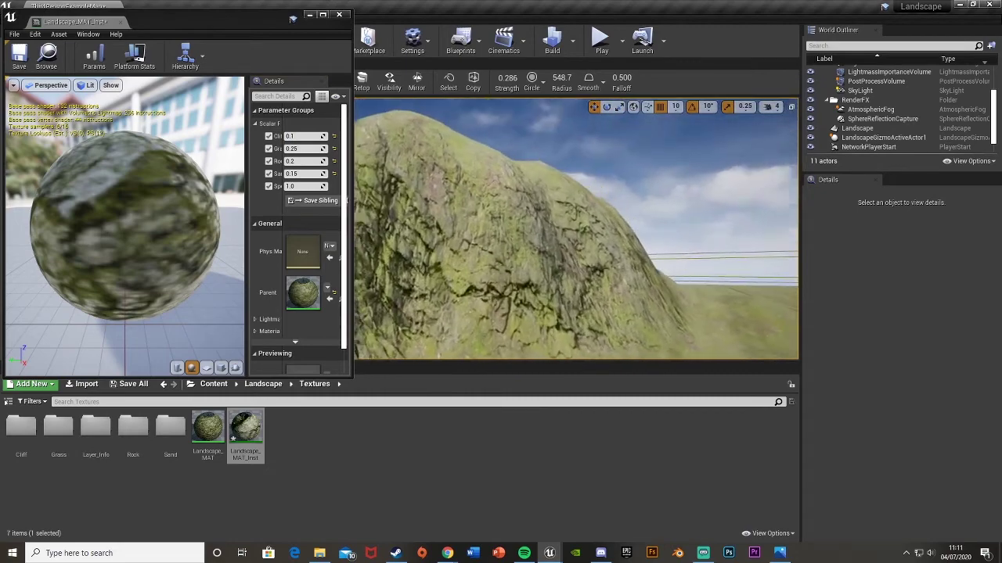
key("w")
mouse_move(602, 302)
right_mouse_down()
mouse_move(532, 306)
mouse_move(602, 302)
right_mouse_up()
key("s")
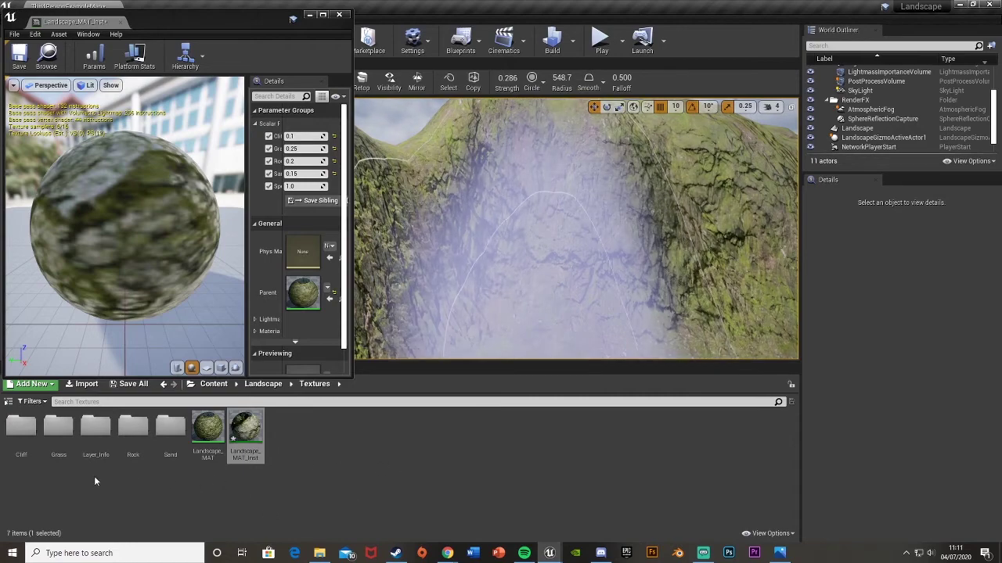
- Inspect the cliff texture's scale on the hillsides up close and from a distance
scroll(537, 296, "up", 3)
right_click_drag(537, 297, 666, 310)
mouse_move(555, 214)
right_mouse_down()
mouse_move(626, 214)
mouse_move(509, 205)
mouse_move(555, 214)
mouse_move(438, 215)
mouse_move(704, 216)
right_mouse_up()
right_click_drag(568, 266, 485, 269)
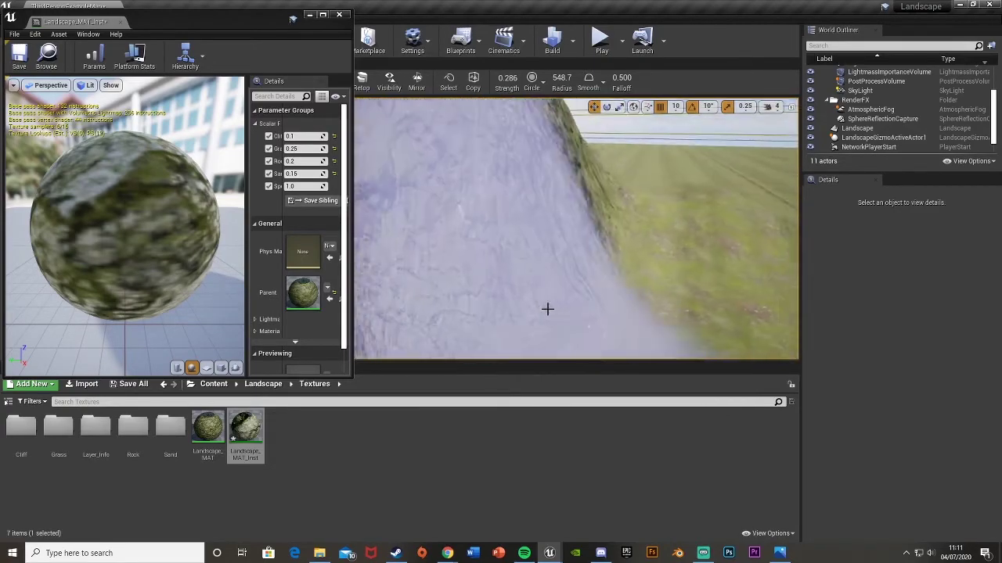
mouse_move(657, 235)
right_mouse_down()
mouse_move(571, 239)
mouse_move(650, 215)
mouse_move(638, 220)
right_mouse_up()
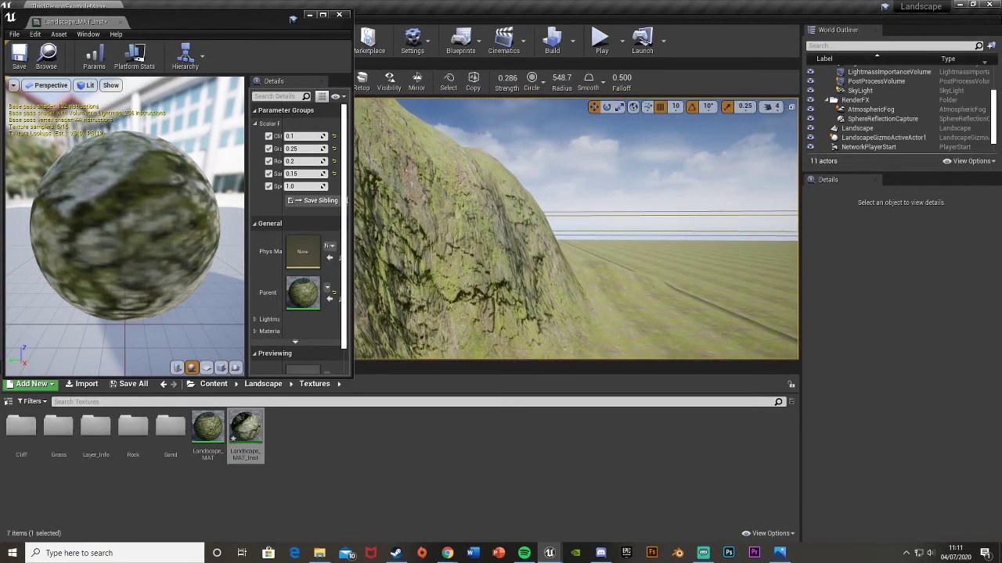
right_click_drag(611, 227, 696, 196)
key("s")
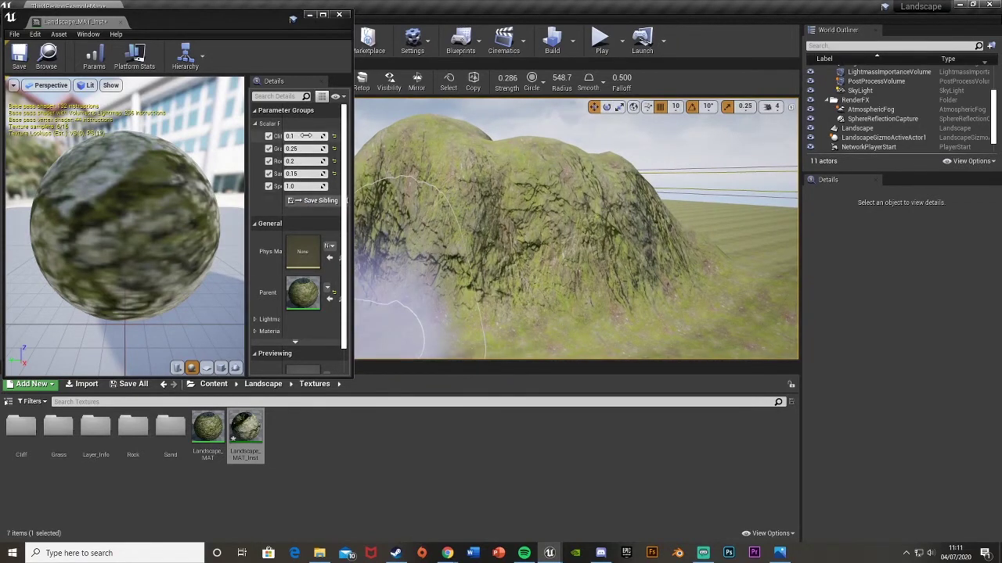
- Try Cliff Param values of 0.0, 0.1, 0.4 and 0.3 while viewing the hill's steep side
left_click(306, 138)
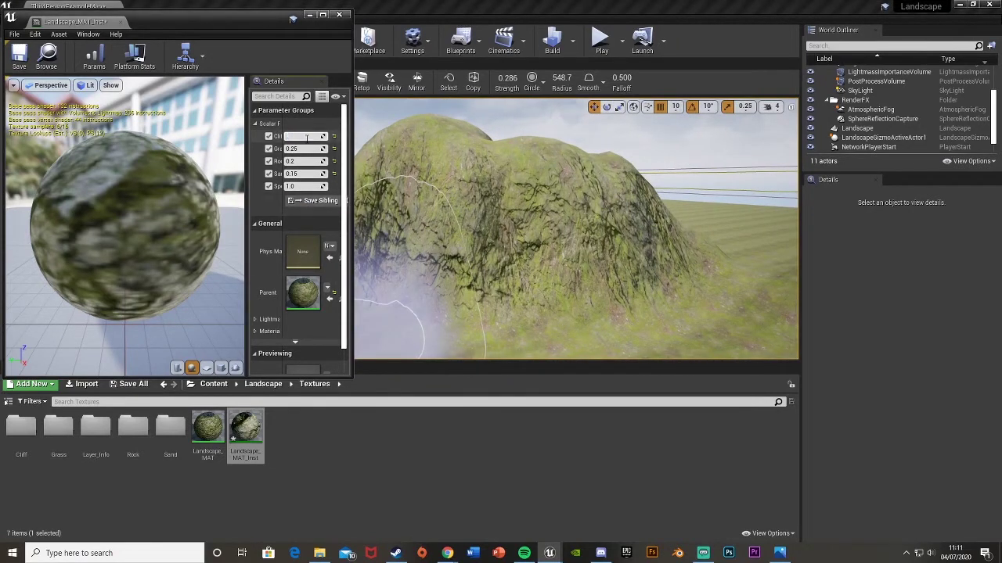
key("Return")
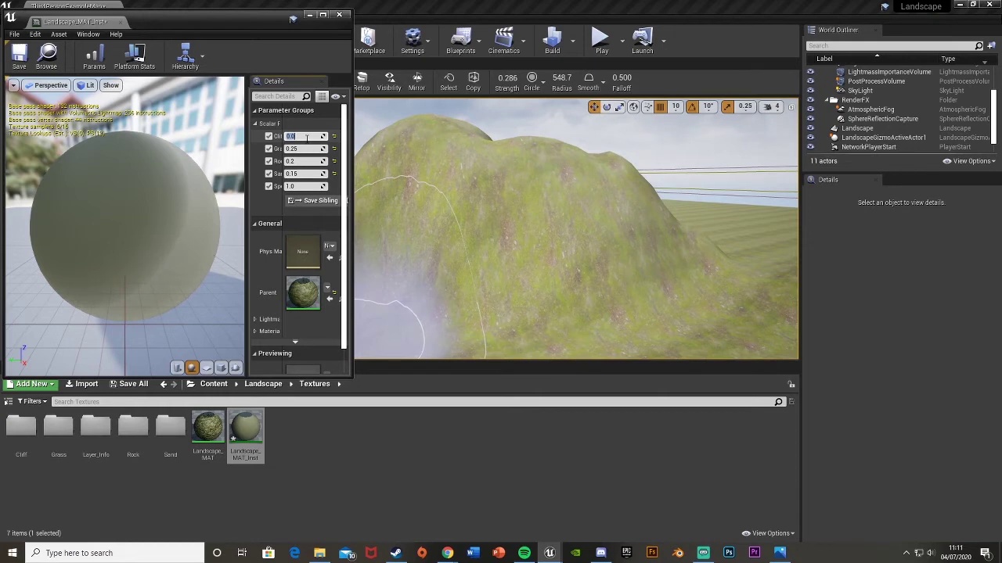
type(".1")
key("Return")
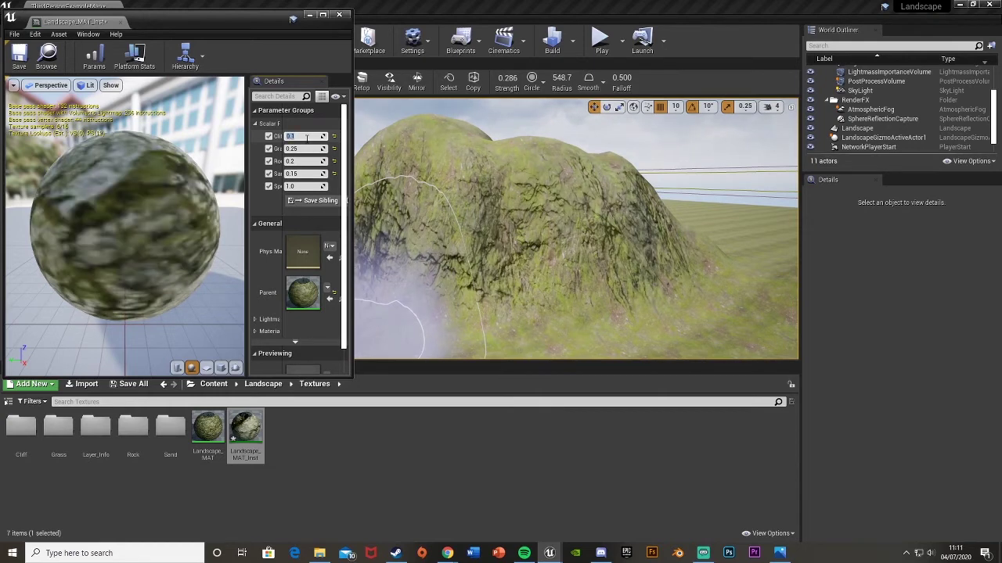
key("Return")
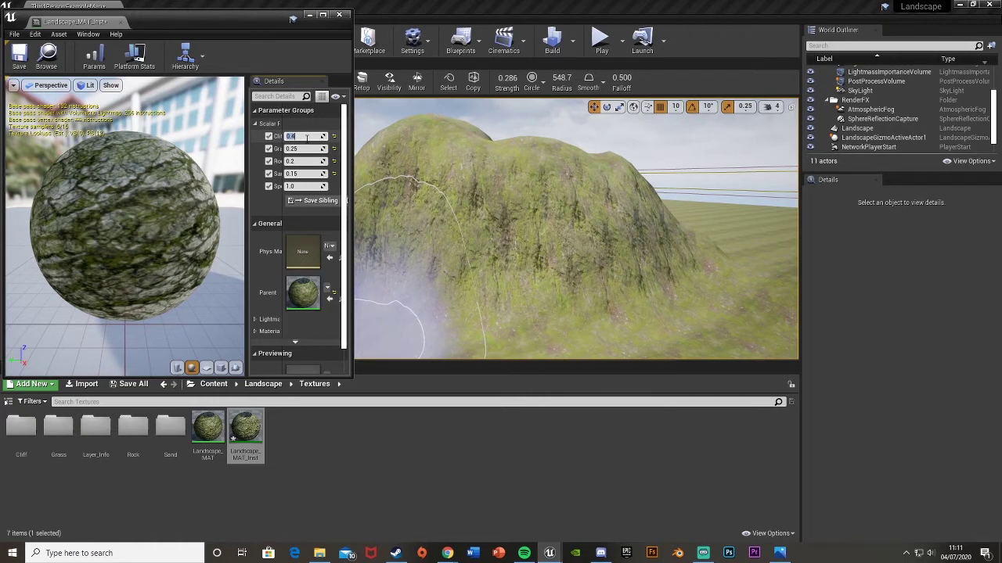
type("0.3")
key("Return")
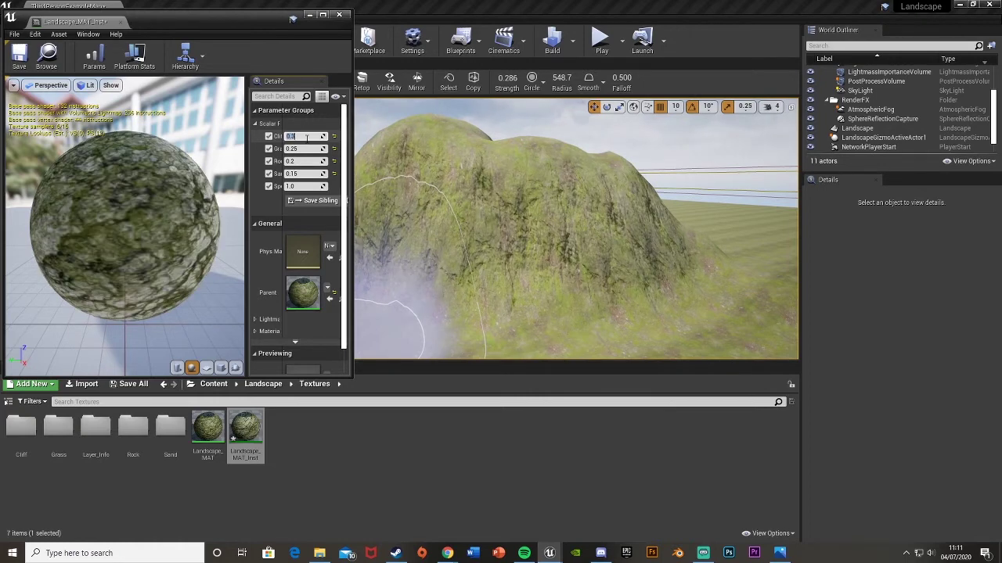
type("0.1")
key("Return")
- Set the Cliff Param to 0.15 and view the hillside up close and from farther away
type("0.")
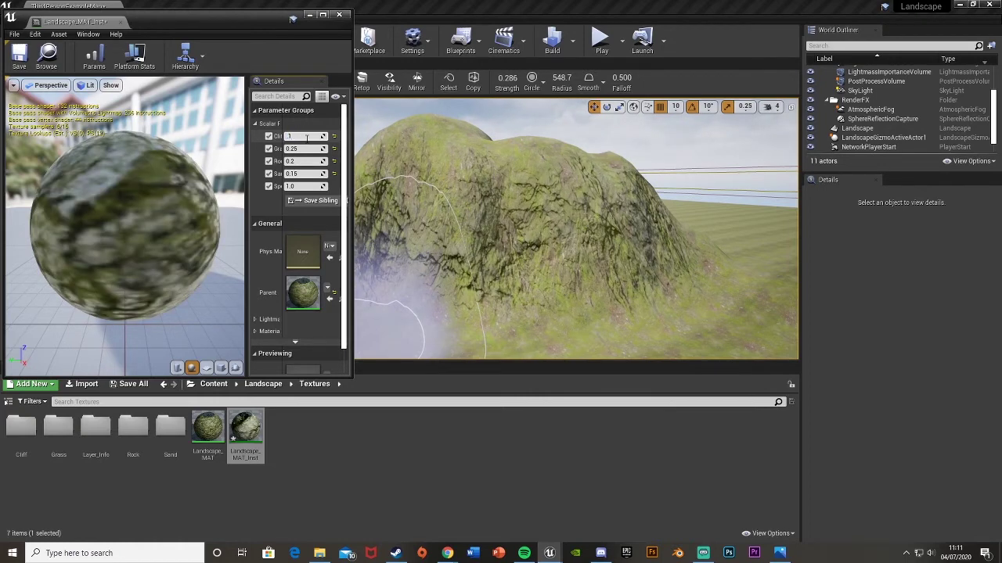
type("15")
key("Return")
key("w")
mouse_move(577, 213)
right_mouse_down()
mouse_move(563, 235)
mouse_move(642, 223)
mouse_move(462, 224)
mouse_move(469, 262)
mouse_move(399, 270)
mouse_move(591, 242)
right_mouse_up()
key("w")
key("s")
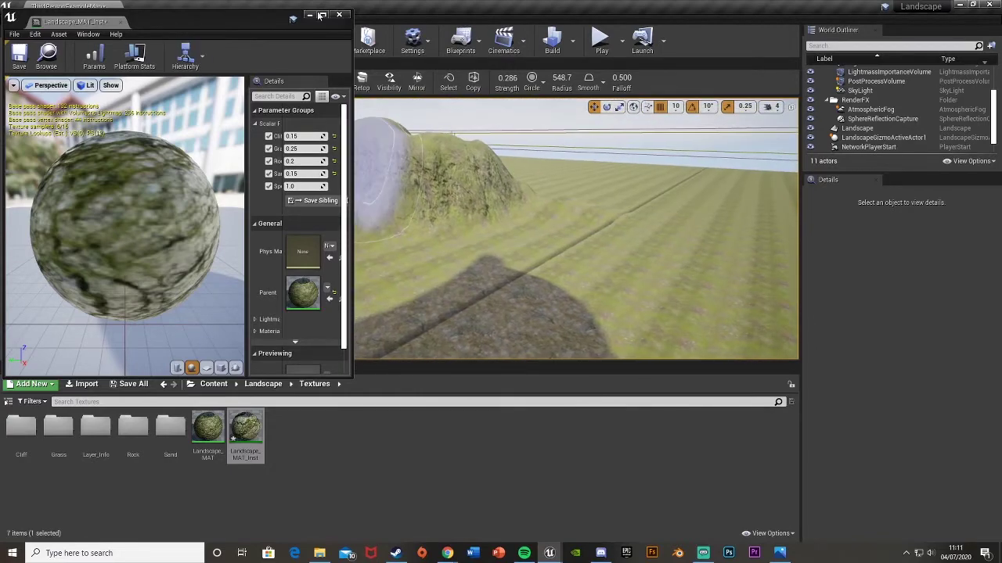
- Minimize the material instance window and sculpt a new ridge of hills on the flat grass
left_click(310, 15)
mouse_move(345, 188)
right_mouse_down()
mouse_move(422, 152)
mouse_move(493, 157)
mouse_move(489, 227)
mouse_move(470, 231)
right_mouse_up()
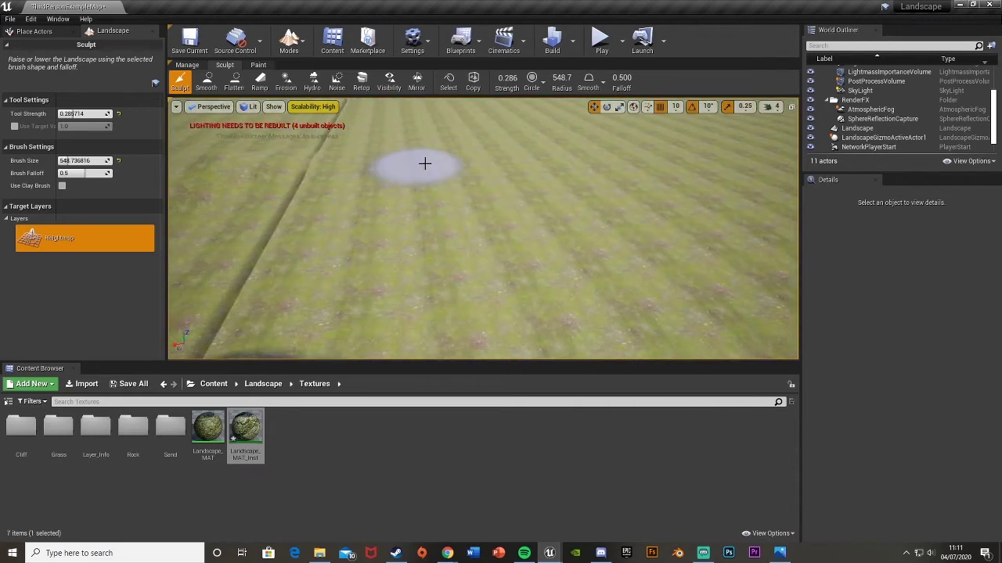
mouse_move(425, 163)
left_mouse_down()
mouse_move(510, 172)
mouse_move(498, 170)
mouse_move(550, 252)
mouse_move(518, 176)
mouse_move(535, 233)
left_mouse_up()
mouse_move(535, 233)
right_mouse_down()
mouse_move(587, 188)
mouse_move(532, 192)
mouse_move(548, 195)
mouse_move(540, 207)
mouse_move(564, 243)
mouse_move(501, 231)
mouse_move(537, 239)
mouse_move(517, 223)
mouse_move(546, 231)
right_mouse_up()
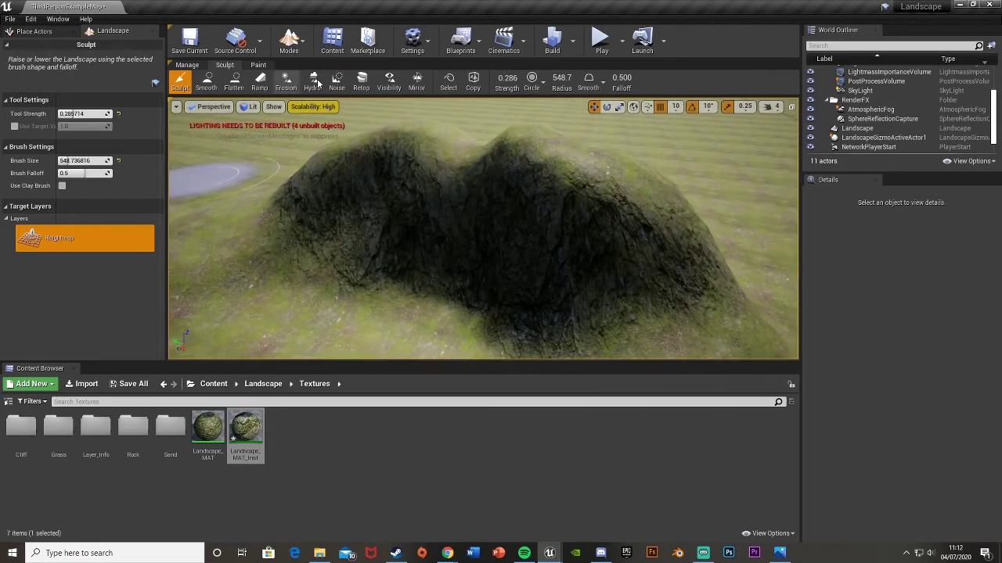
- Paint a patch of the Sand layer on the flat ground near the newly sculpted hills
left_click(258, 66)
mouse_move(291, 196)
right_mouse_down()
mouse_move(422, 205)
mouse_move(430, 259)
mouse_move(419, 262)
right_mouse_up()
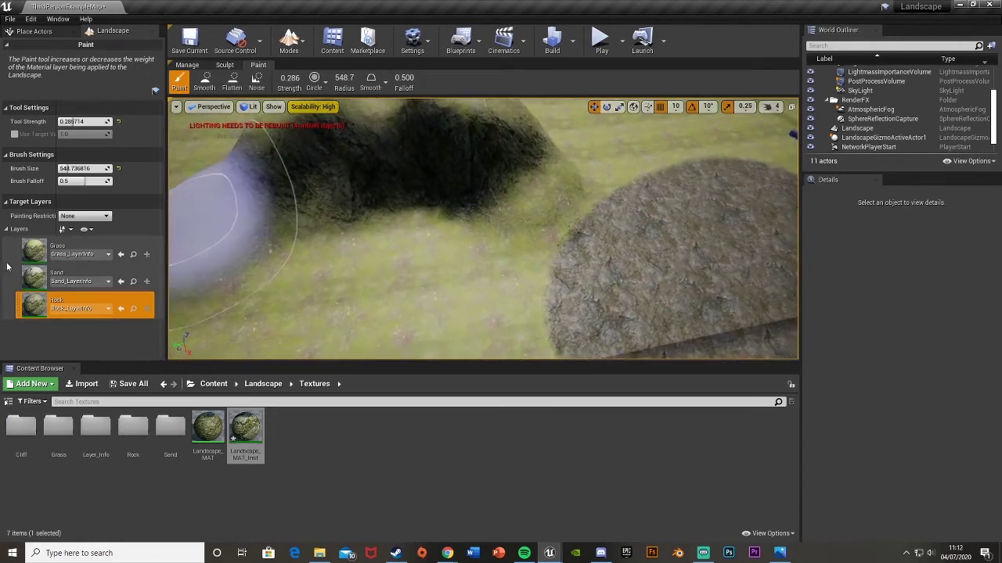
left_click(117, 276)
right_click_drag(266, 227, 184, 160)
mouse_move(352, 192)
right_mouse_down()
mouse_move(418, 235)
mouse_move(344, 200)
mouse_move(356, 219)
right_mouse_up()
mouse_move(293, 263)
left_mouse_down()
mouse_move(342, 196)
mouse_move(431, 176)
mouse_move(431, 195)
left_mouse_up()
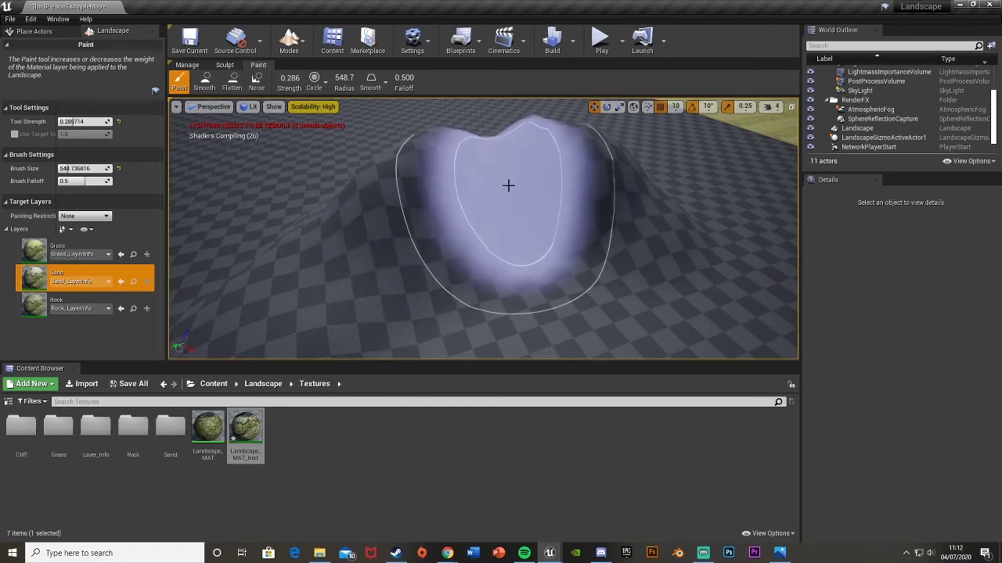
mouse_move(463, 196)
right_mouse_down()
mouse_move(540, 191)
mouse_move(601, 166)
mouse_move(552, 196)
mouse_move(618, 182)
mouse_move(637, 160)
mouse_move(653, 196)
right_mouse_up()
mouse_move(512, 176)
right_mouse_down()
mouse_move(501, 204)
mouse_move(412, 235)
right_mouse_up()
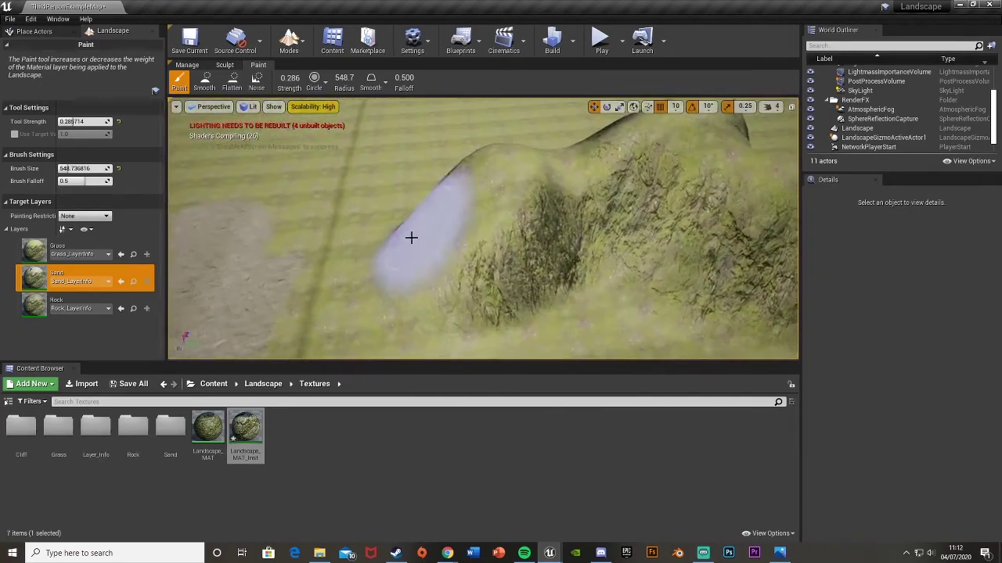
- Sculpt a steep hill in the middle of the painted sand patch
left_click(224, 65)
right_click_drag(388, 147, 321, 146)
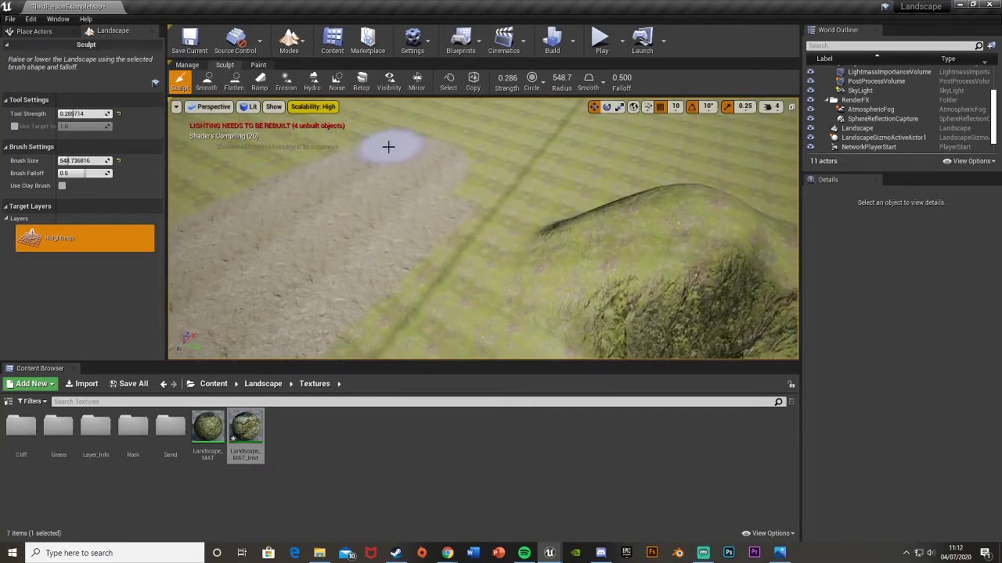
mouse_move(379, 141)
left_mouse_down()
mouse_move(277, 174)
mouse_move(321, 152)
left_mouse_up()
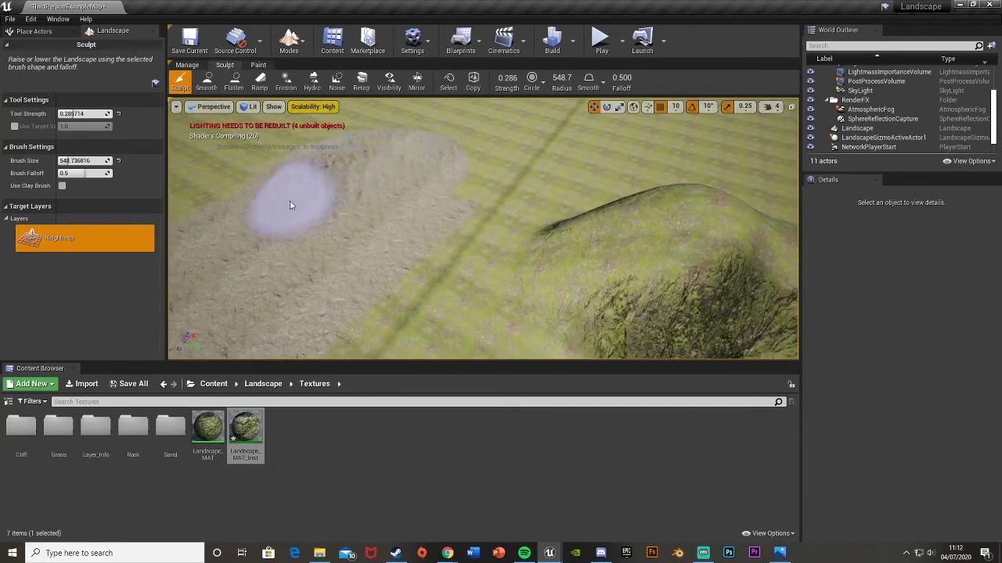
mouse_move(289, 206)
left_mouse_down()
mouse_move(297, 177)
mouse_move(203, 228)
mouse_move(268, 172)
left_mouse_up()
right_click_drag(268, 172, 173, 174)
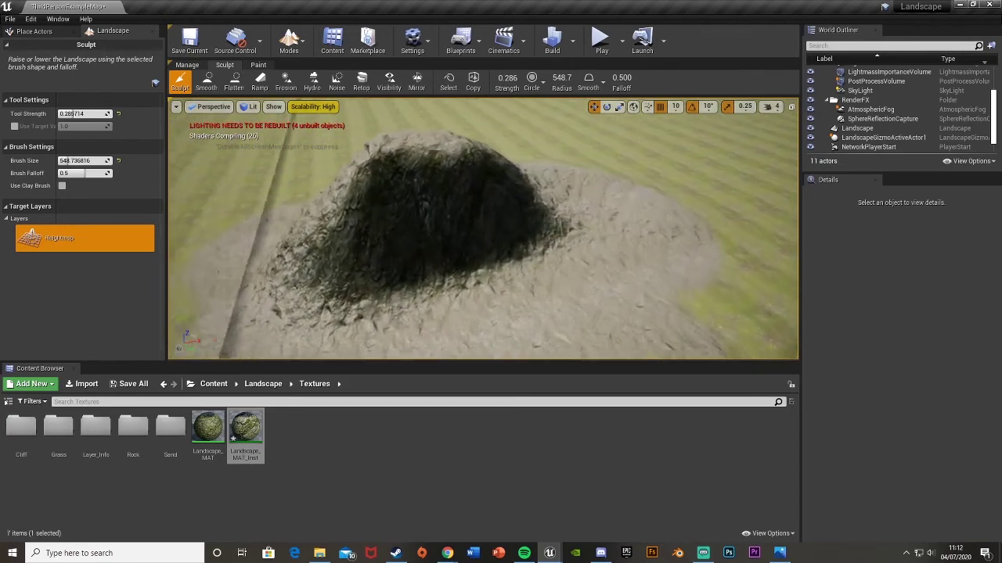
- Inspect the sandy hill from several sides and extend it with more sculpting at one end
scroll(411, 148, "up", 4)
mouse_move(411, 147)
right_mouse_down()
mouse_move(423, 102)
mouse_move(399, 160)
mouse_move(438, 180)
right_mouse_up()
key("s")
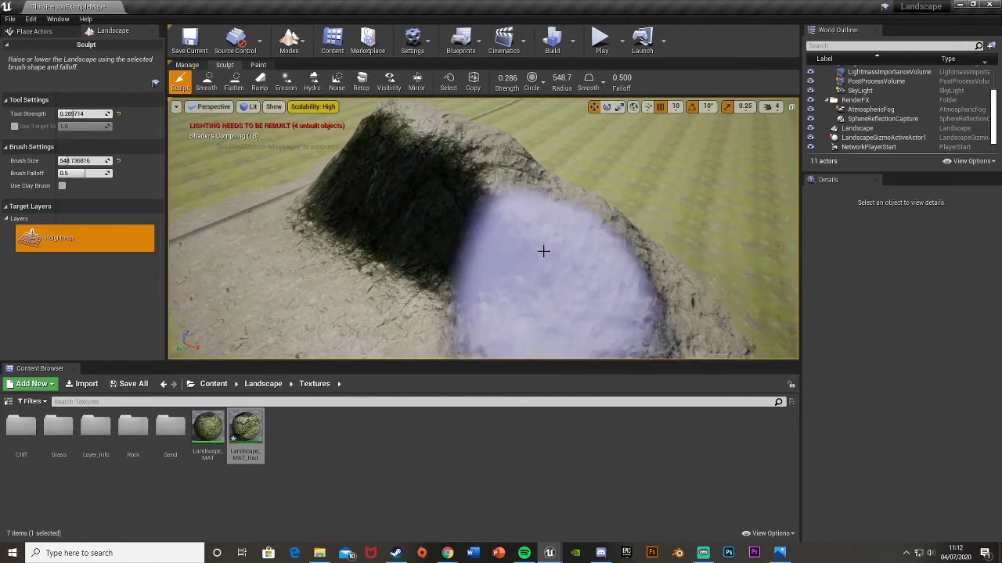
right_click_drag(495, 212, 495, 211)
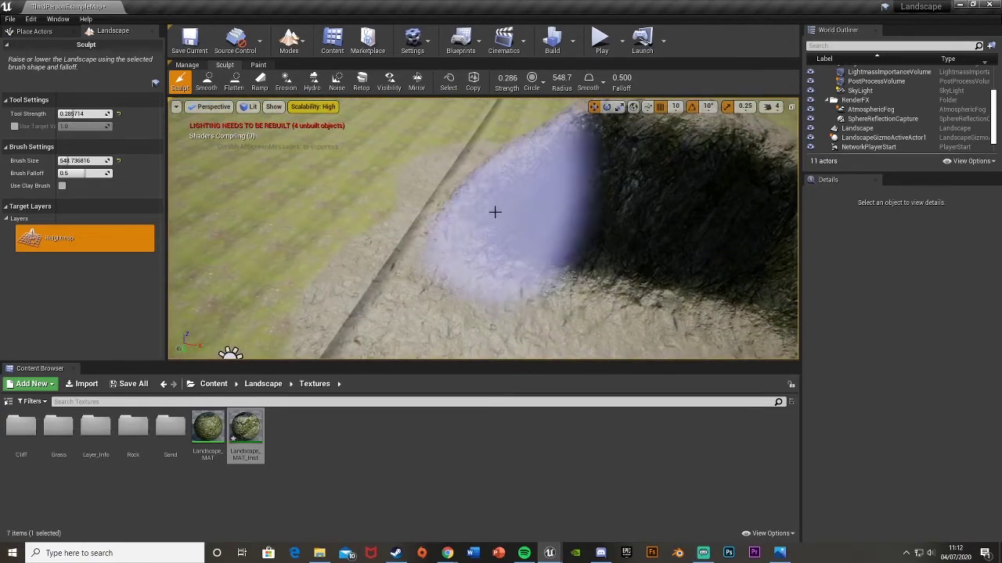
left_click_drag(494, 211, 402, 210)
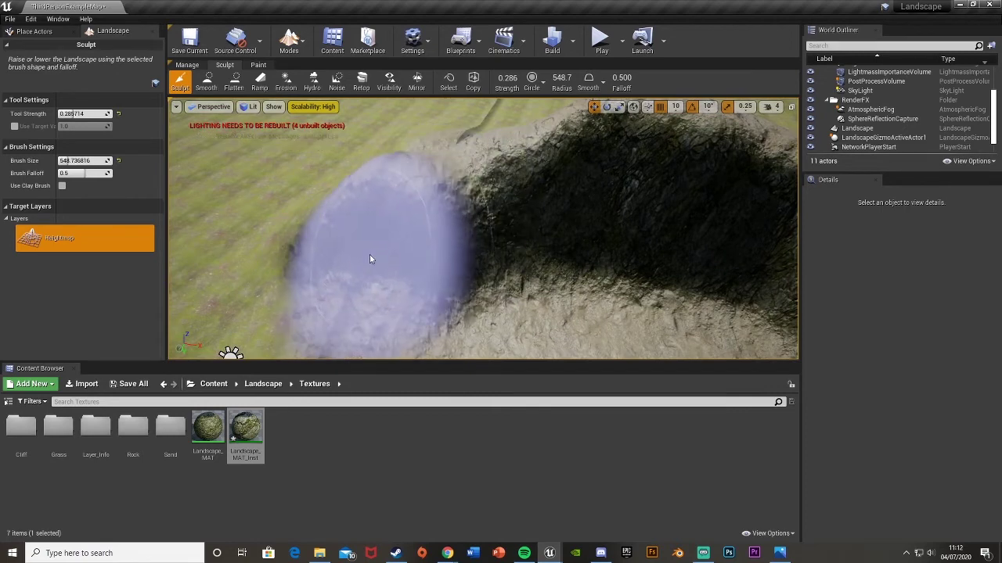
left_click_drag(371, 259, 371, 260)
- Paint the Grass layer around the foot of the sandy hill and paint Sand back over it
left_click(258, 65)
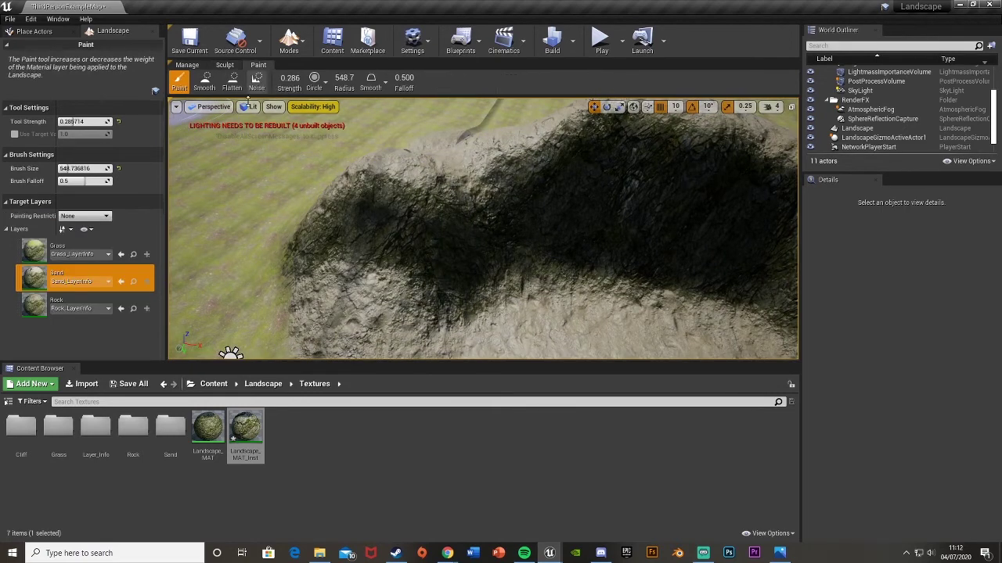
left_click(39, 258)
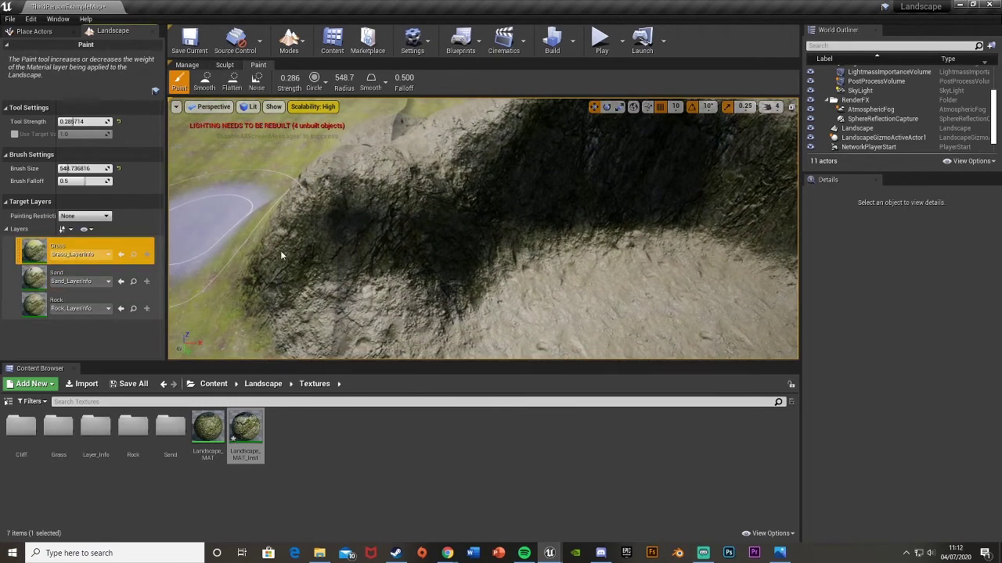
right_click_drag(418, 227, 418, 227)
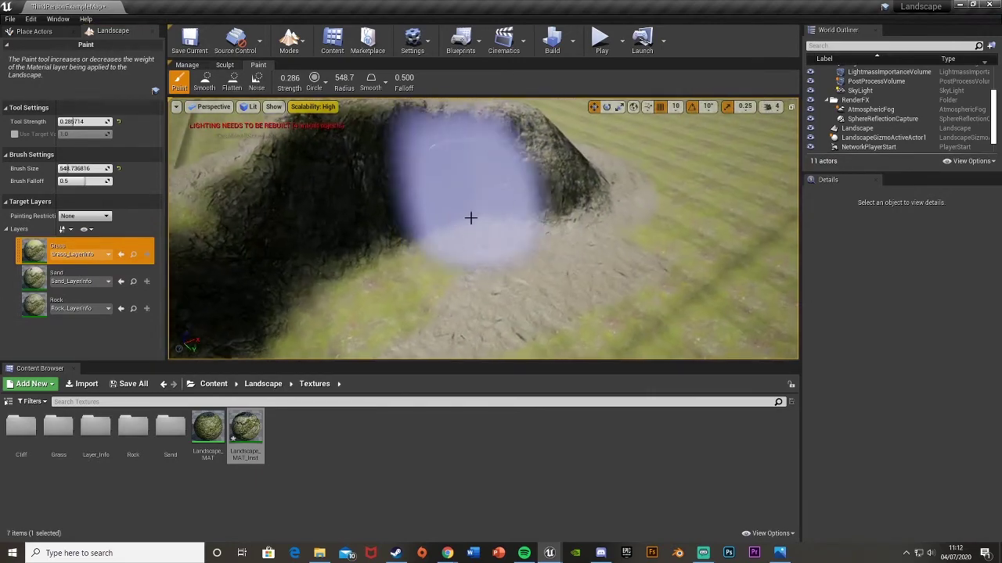
right_click_drag(502, 189, 503, 195)
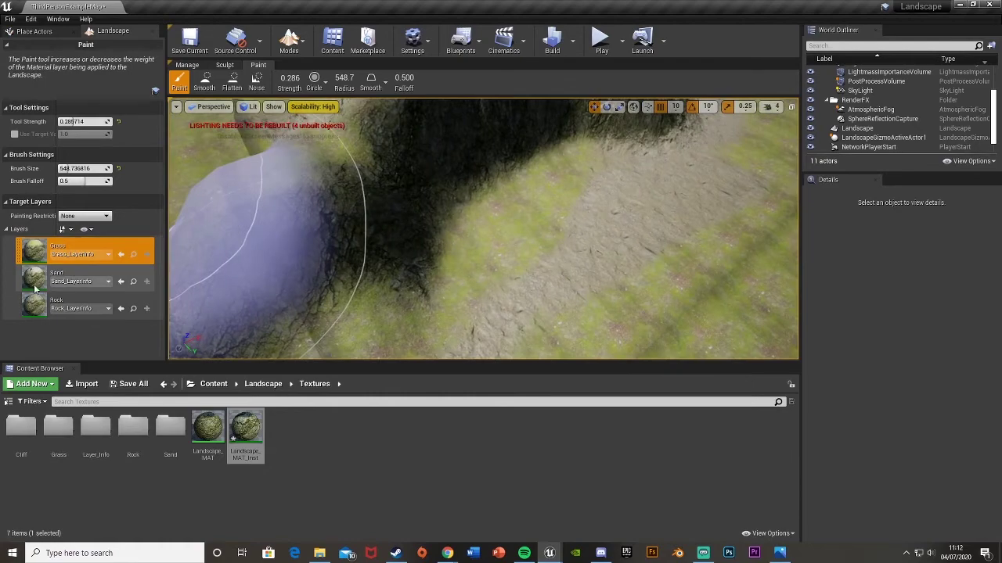
left_click(35, 285)
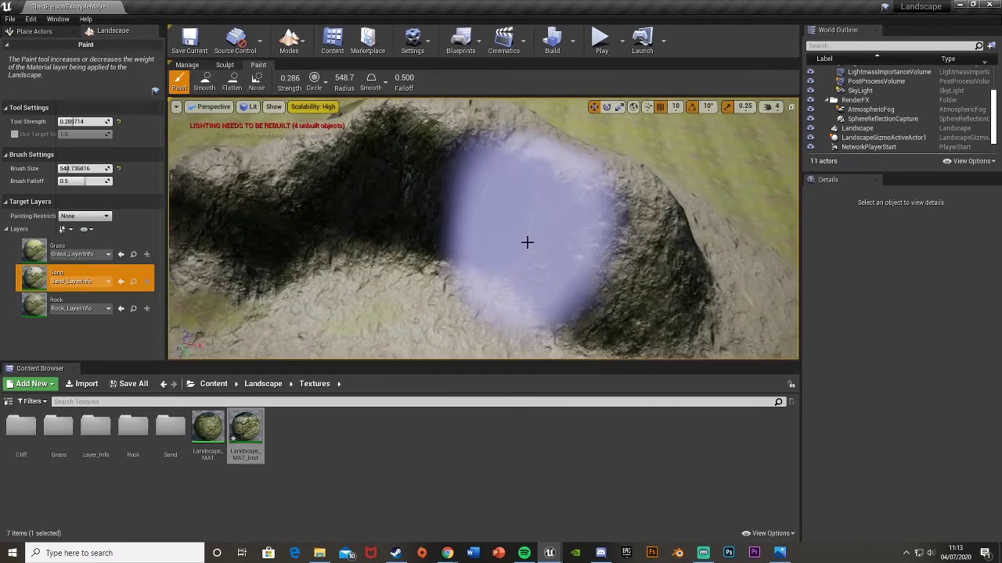
- Play the level, run the character over rock and grass to the sandy cliff to check the textures, and stop the session
left_click(602, 39)
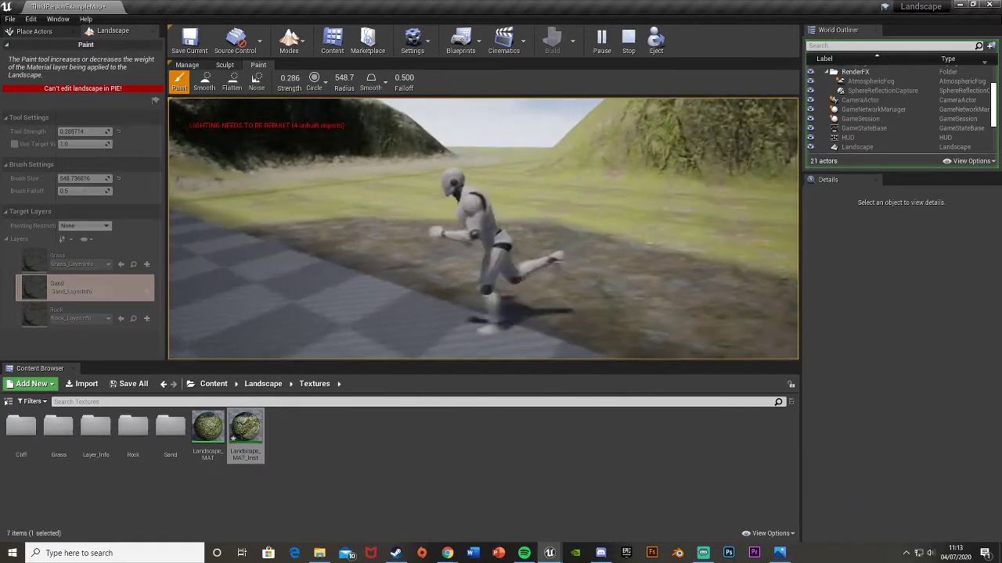
key("w")
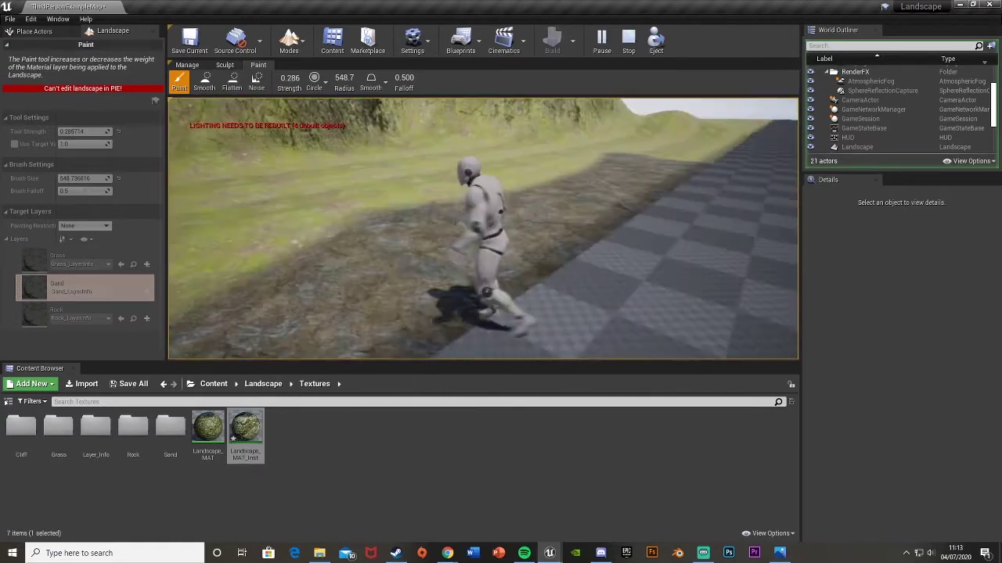
key("s")
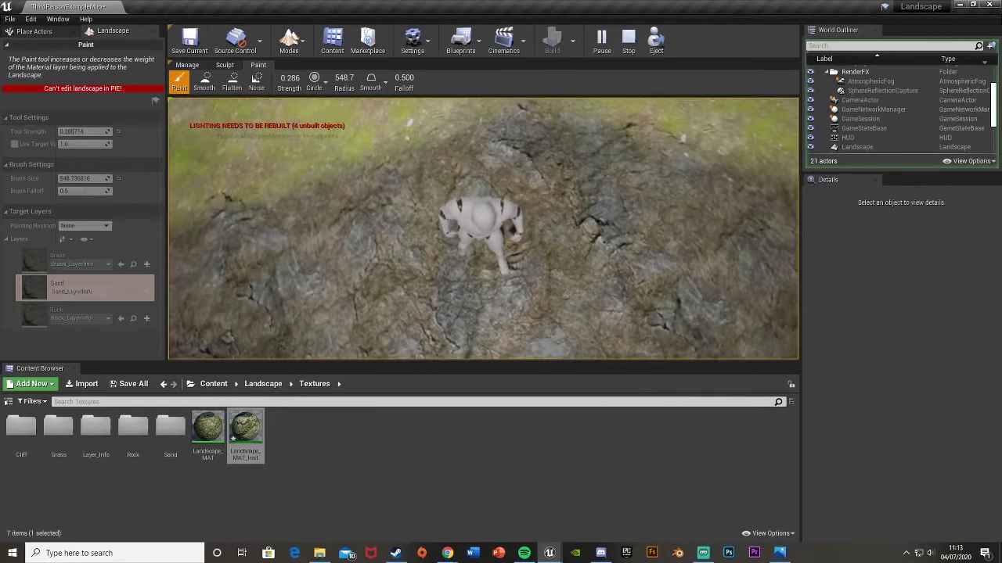
key("w")
key("w")
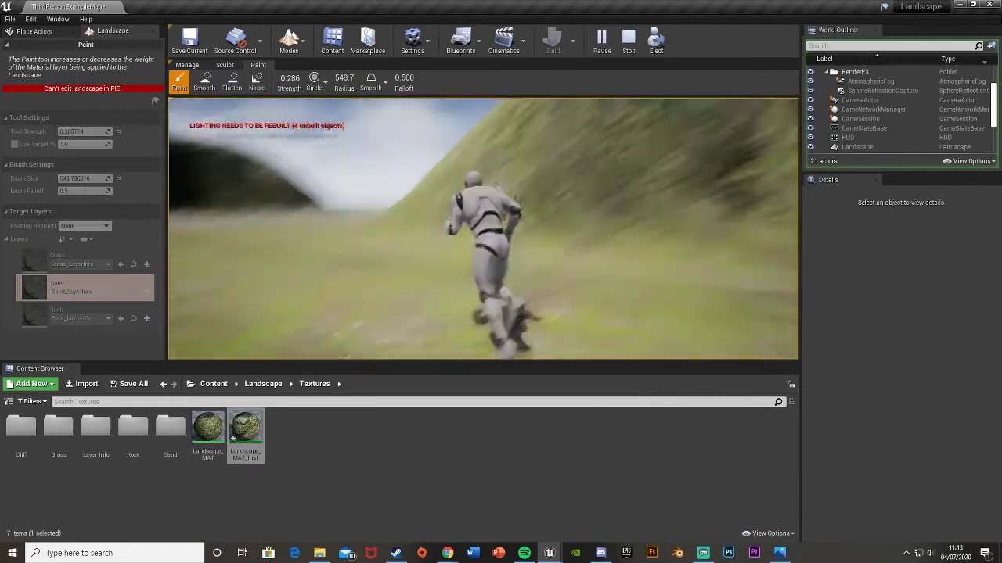
key("w")
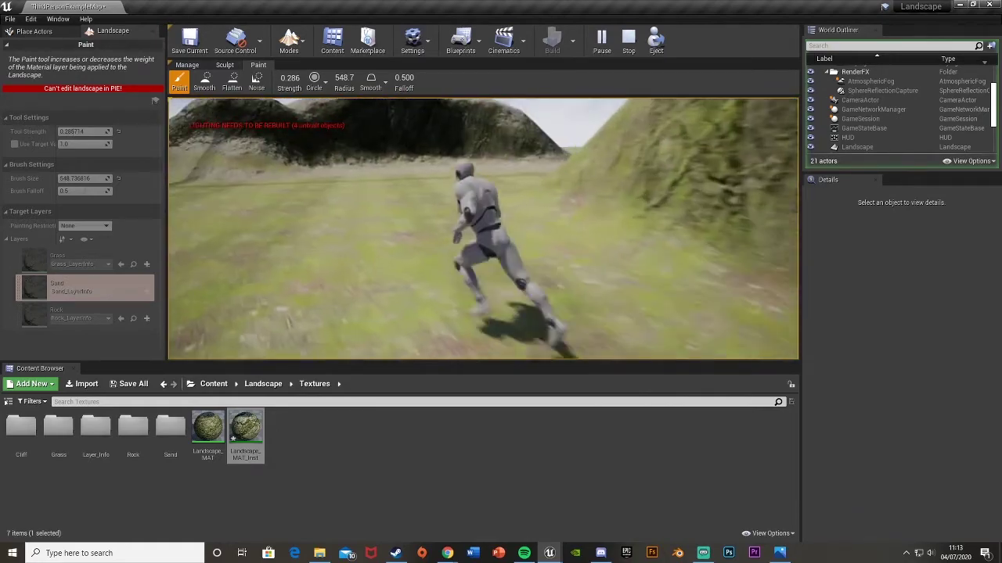
key("w")
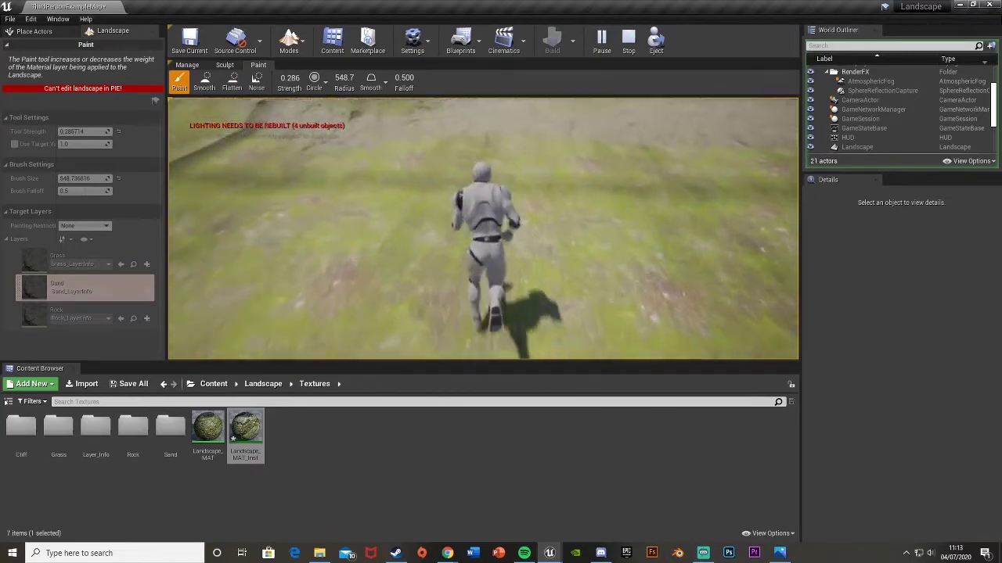
key("w")
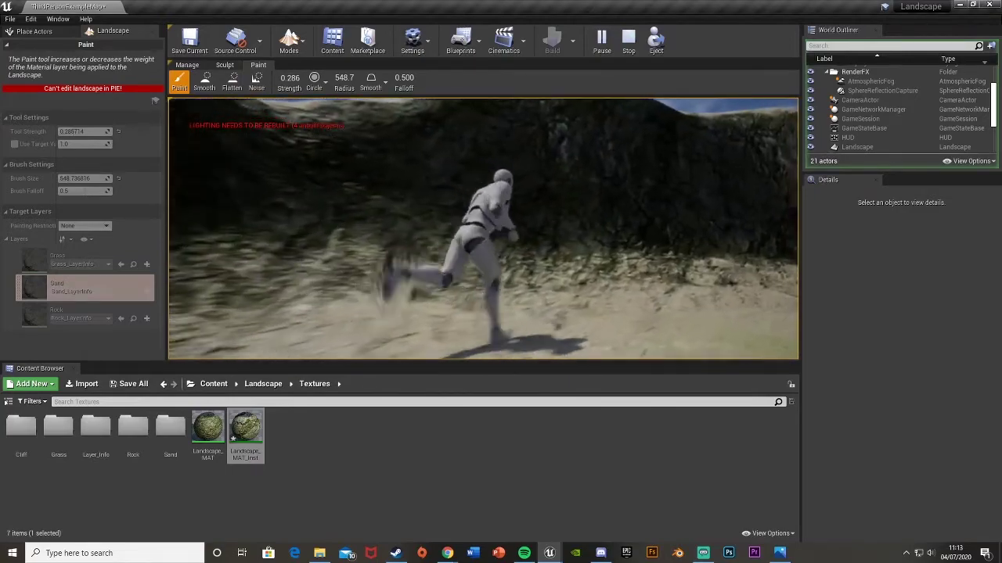
key("a")
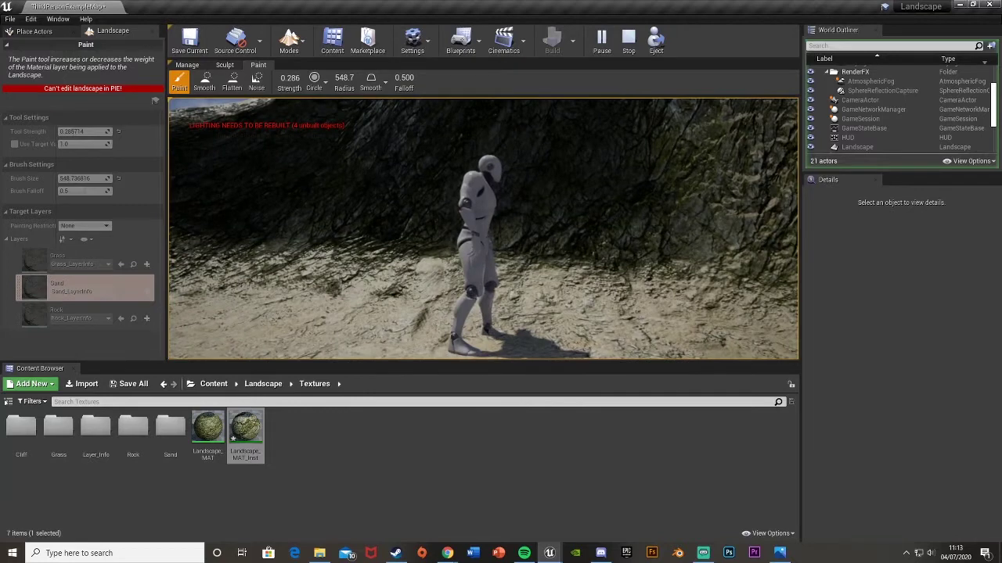
key("Escape")
- Open the Landscape_MAT_Inst material instance and view its scalar parameters at full size
double_click(245, 432)
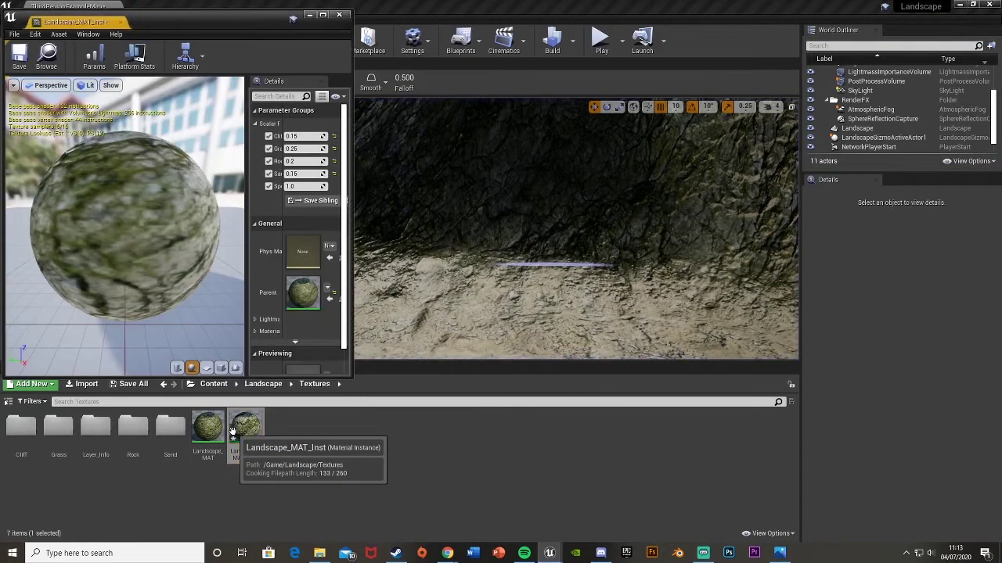
left_click(322, 16)
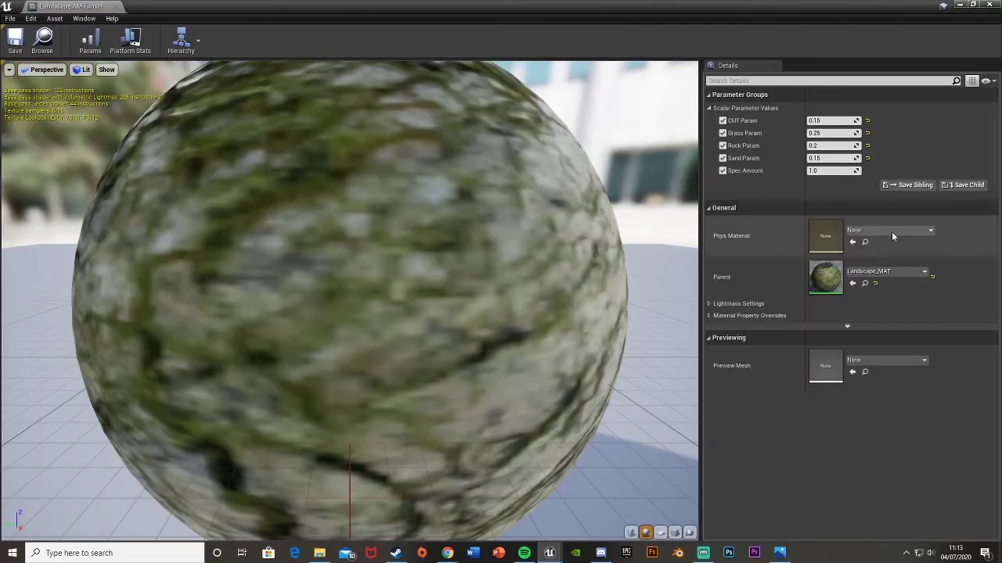
left_click(960, 4)
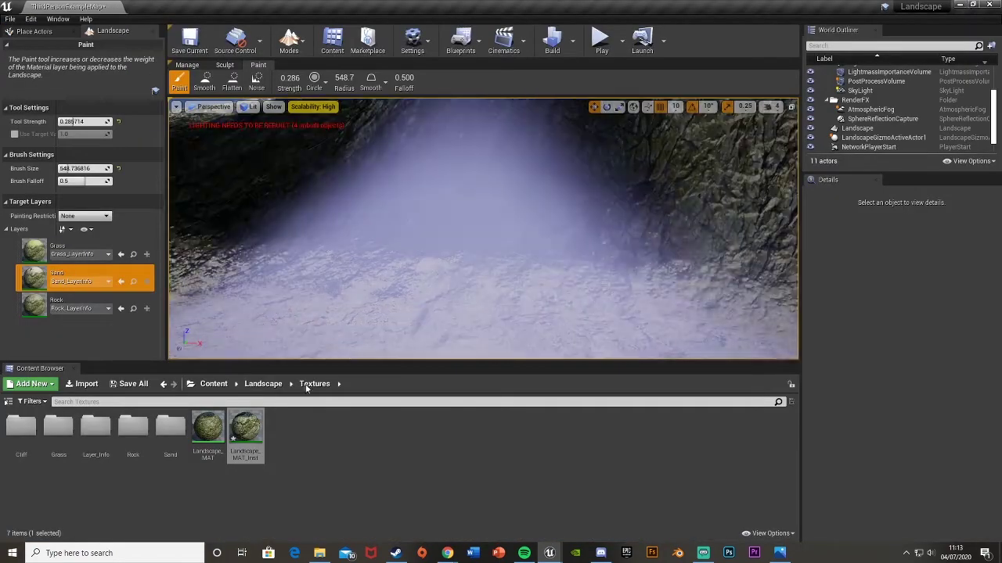
- Open the Landscape_MAT material graph and examine the layer blends and the Spec Amount parameter feeding the main material node
double_click(205, 438)
right_click_drag(448, 286, 531, 154)
right_click_drag(384, 304, 554, 346)
scroll(352, 287, "down", 3)
right_click_drag(352, 286, 569, 298)
scroll(381, 286, "down", 3)
right_click_drag(381, 286, 351, 297)
scroll(419, 283, "up", 5)
scroll(352, 296, "down", 4)
right_click_drag(427, 245, 337, 266)
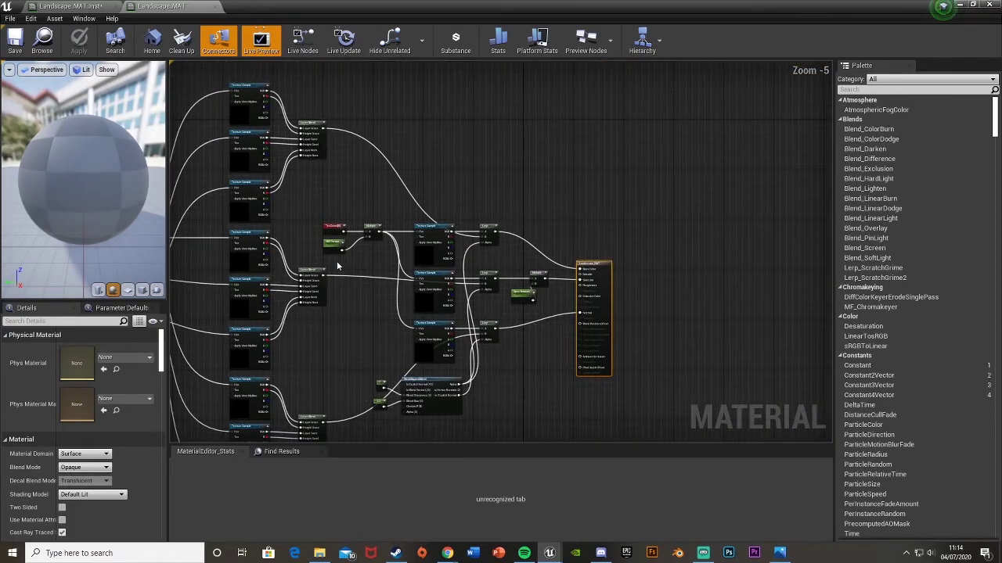
scroll(337, 266, "up", 2)
left_click(959, 4)
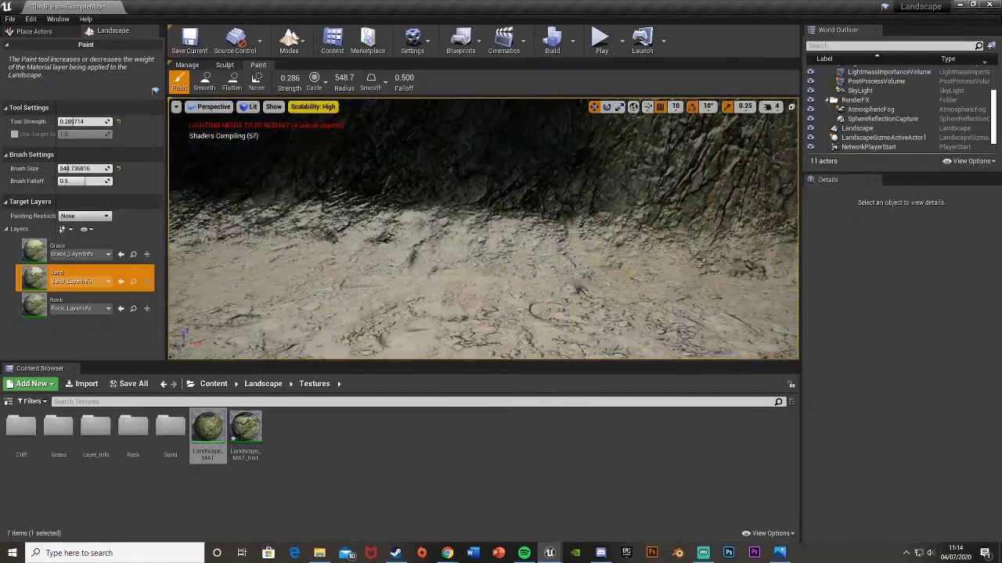
- Show Landscape_MAT_Inst beside the level with the grass in view and set its Spec Amount to 0.3
double_click(245, 429)
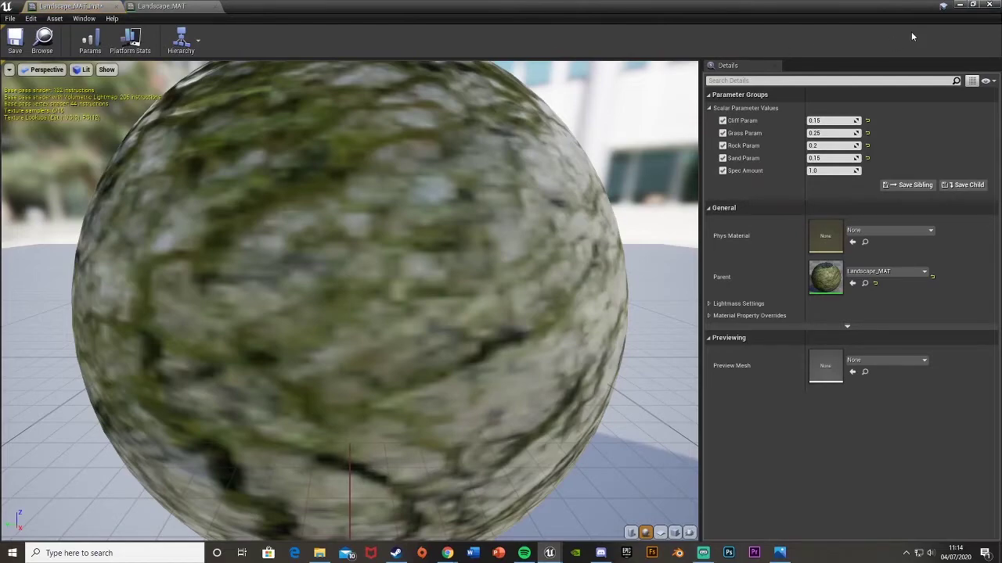
left_click(971, 6)
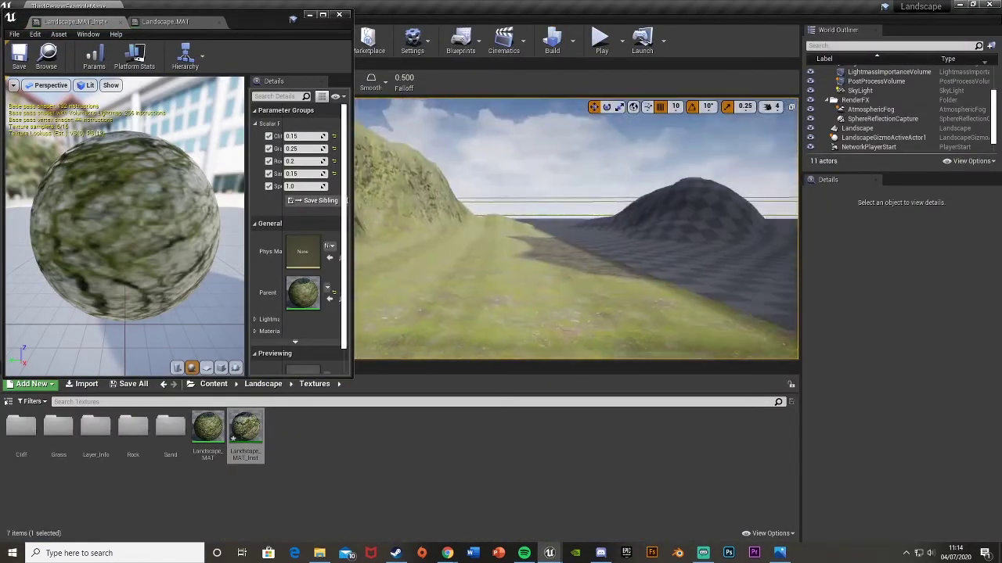
key("w")
right_click_drag(576, 235, 638, 239)
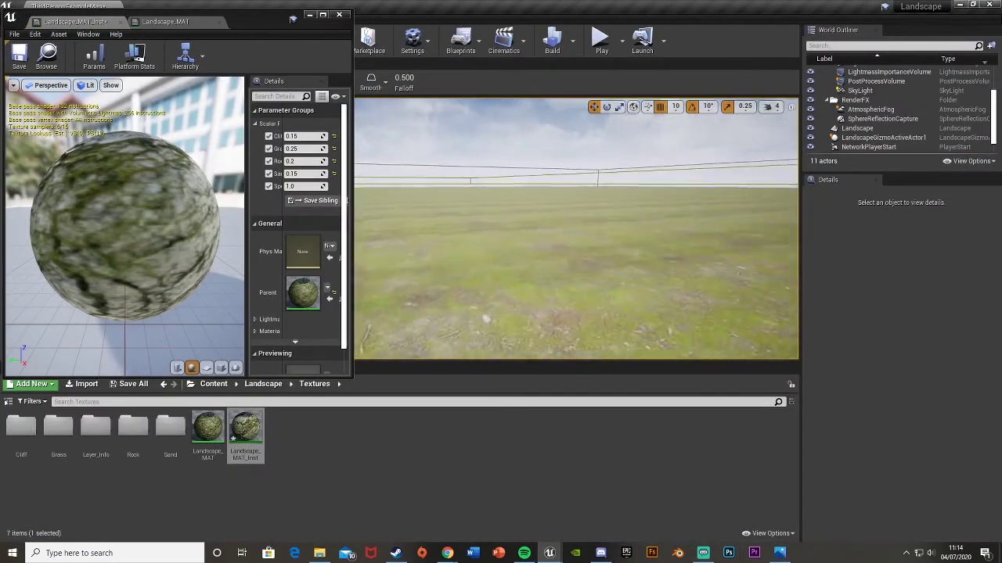
left_click(301, 186)
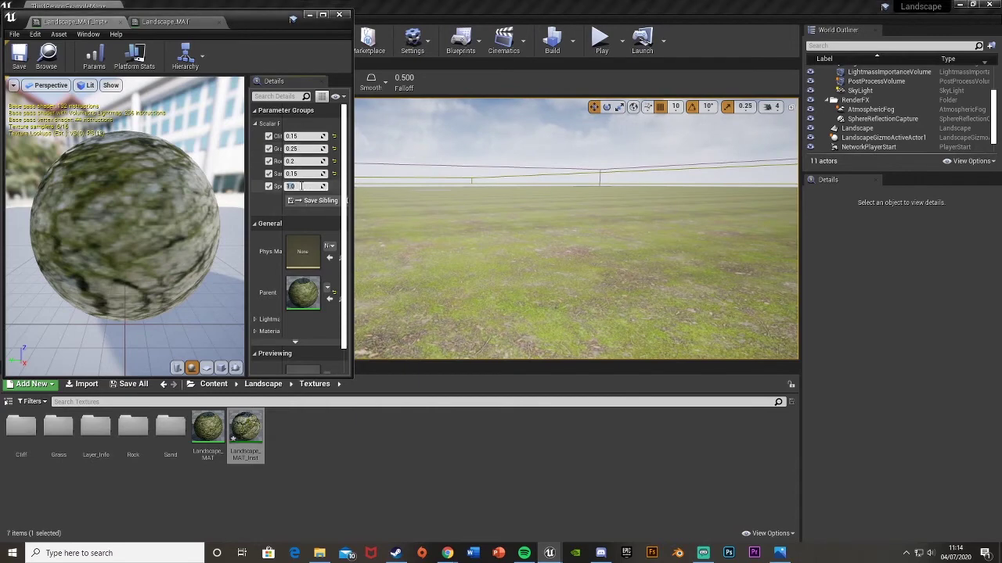
key("Return")
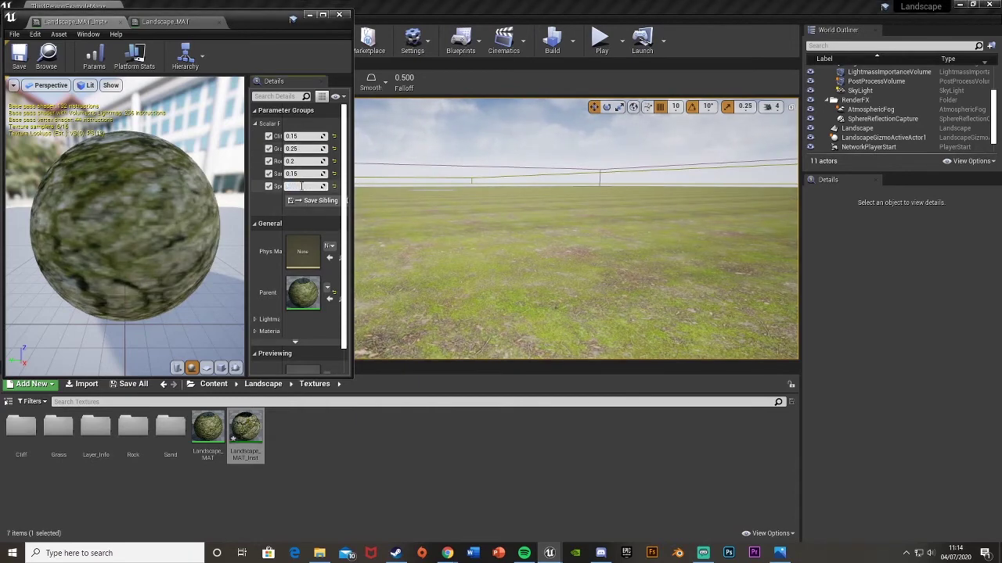
- Review the hills and the painted sand and rock patches, and switch the landscape editing from Paint to Sculpt
mouse_move(576, 235)
right_mouse_down()
mouse_move(567, 244)
mouse_move(470, 246)
mouse_move(368, 227)
mouse_move(673, 222)
mouse_move(728, 188)
right_mouse_up()
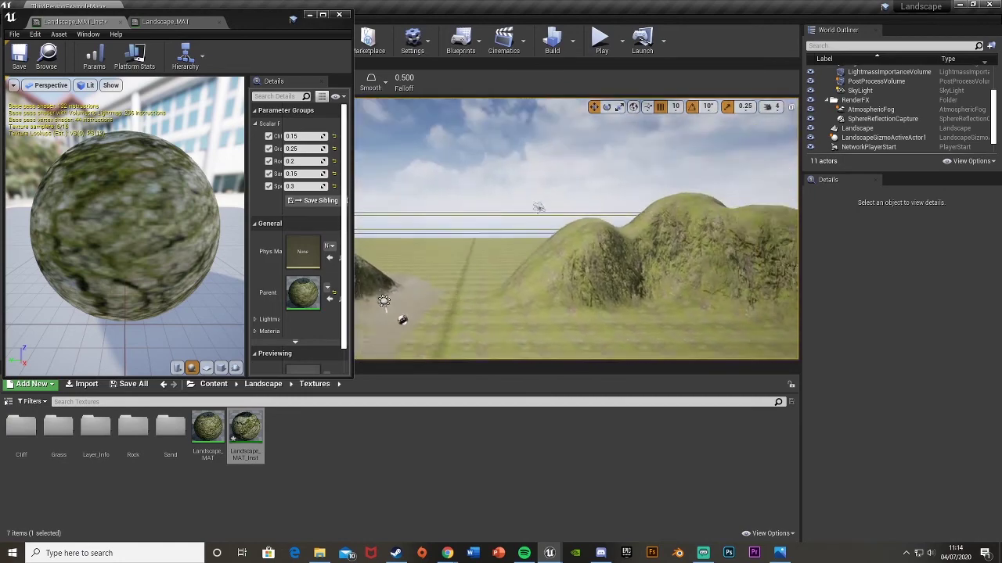
right_click_drag(596, 256, 596, 257)
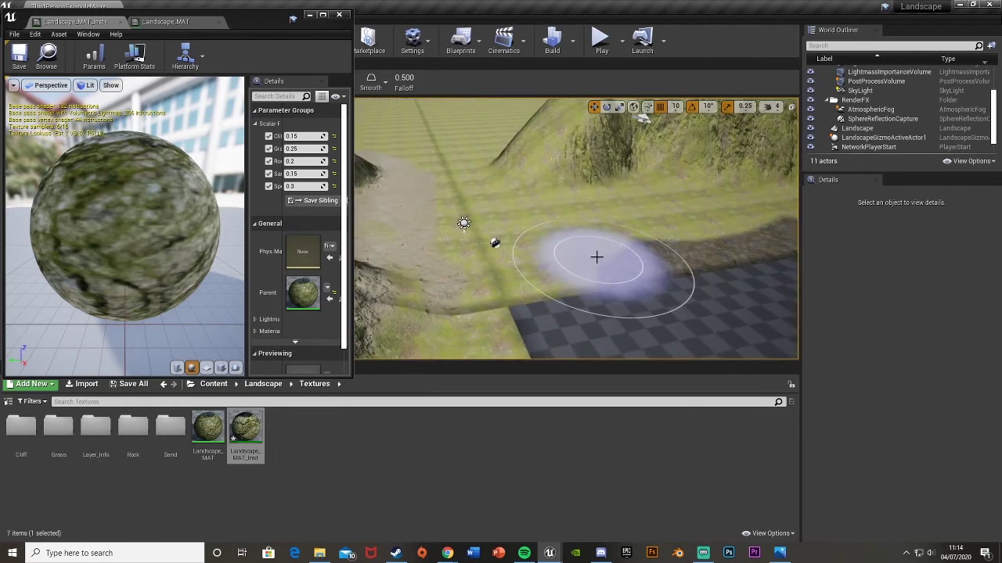
right_click_drag(590, 251, 484, 234)
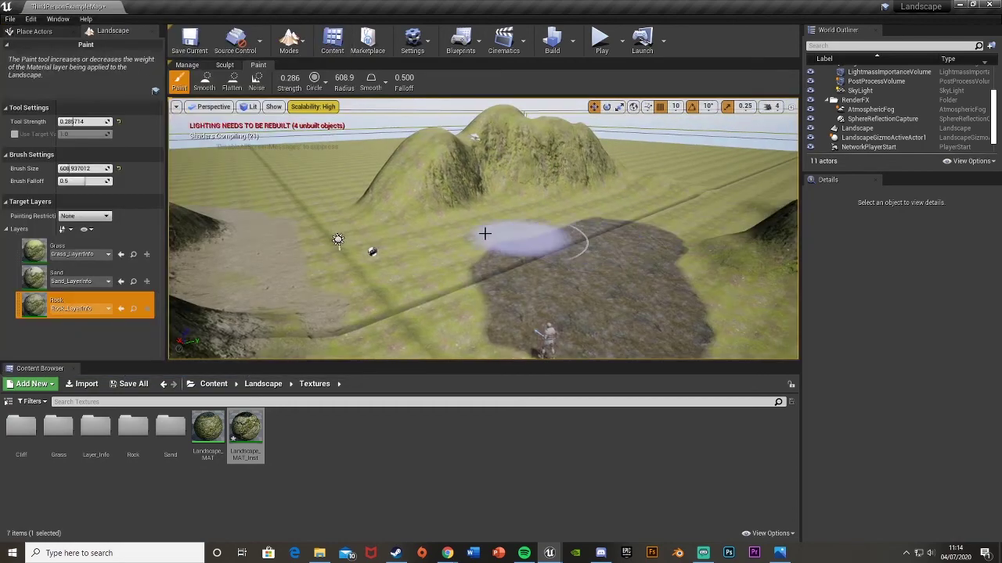
left_click(225, 66)
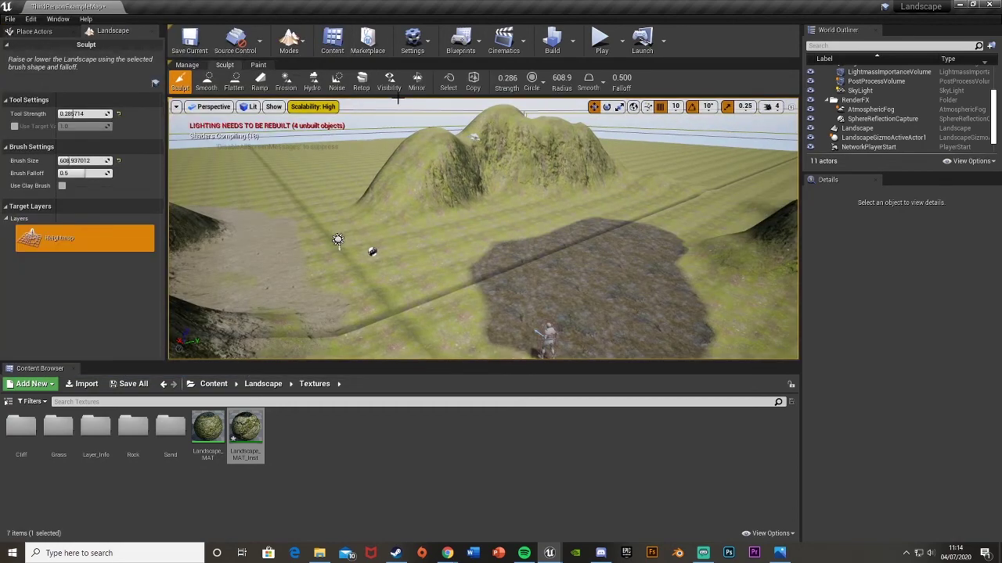